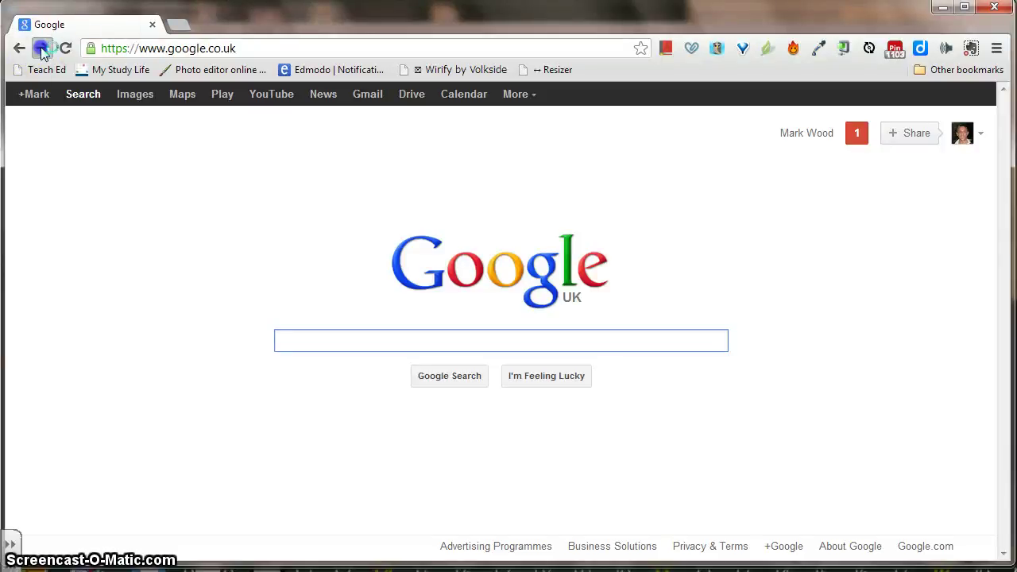
Load the local index.html welcome page, follow its HERE link to home.html, and go back
click(42, 47)
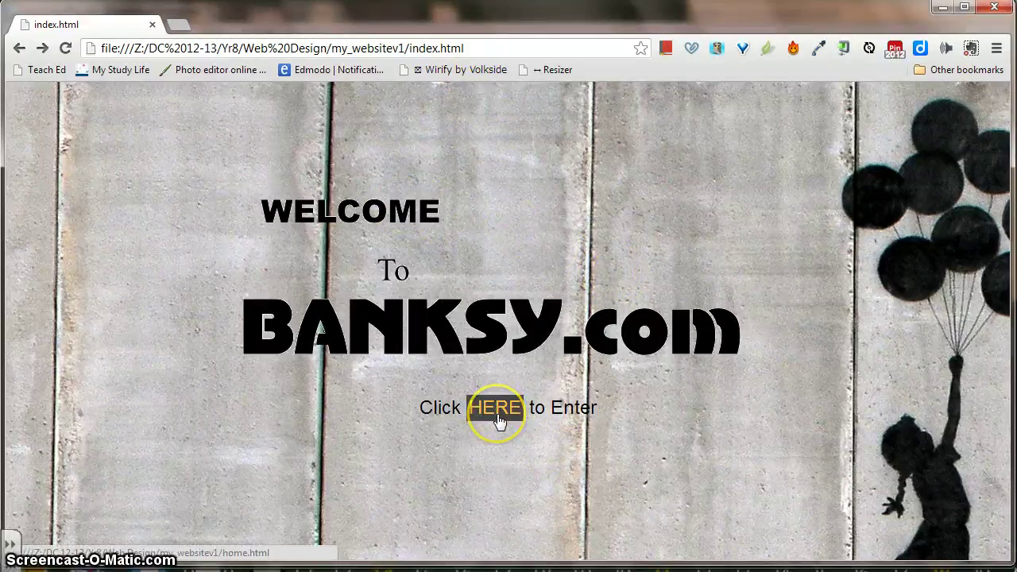
click(496, 408)
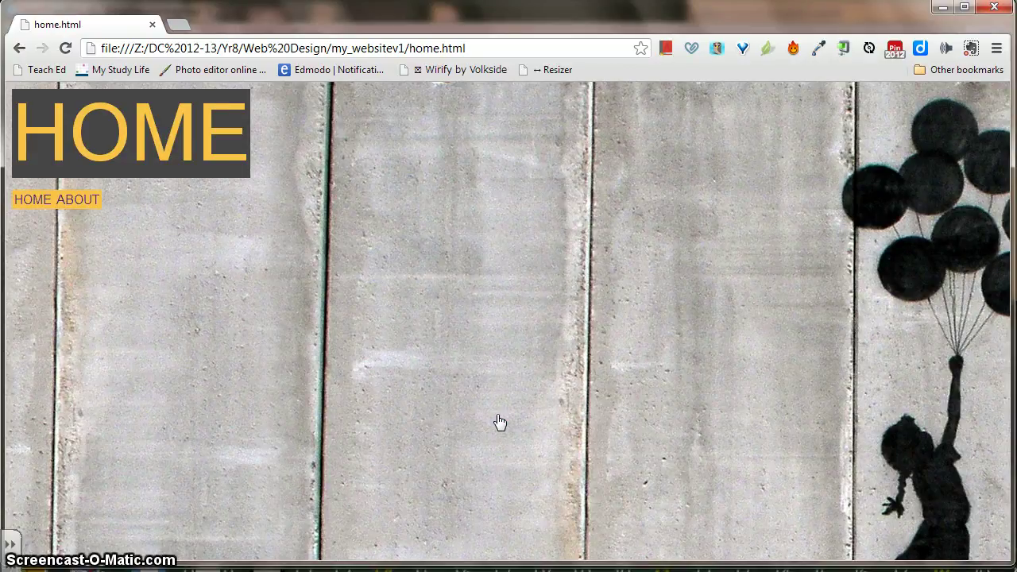
click(19, 47)
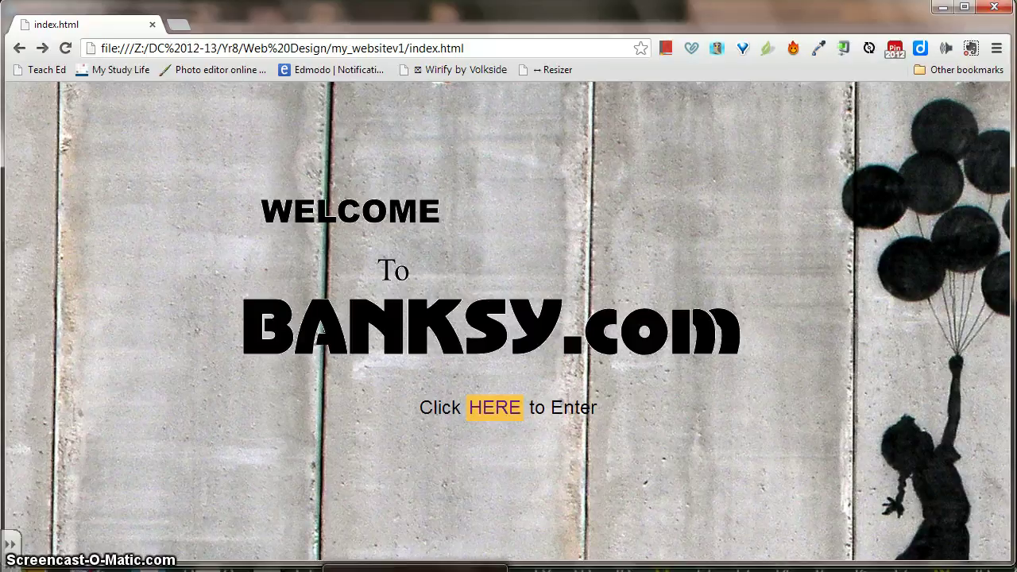
Return to StopframeAnimation2 in DrawPlus, browse the File menu's new-document options, and pick the Pointer tool
click(413, 568)
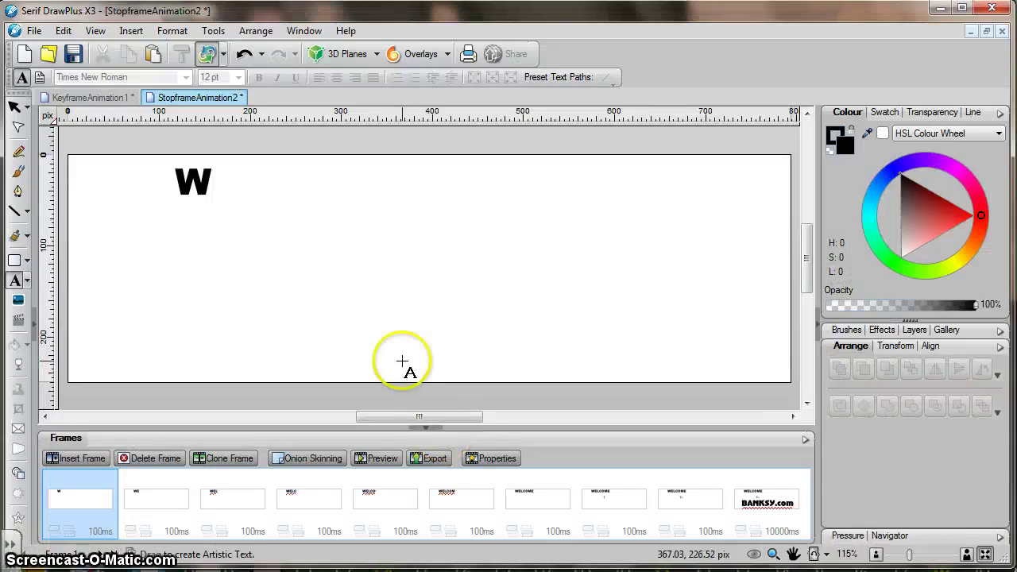
click(41, 32)
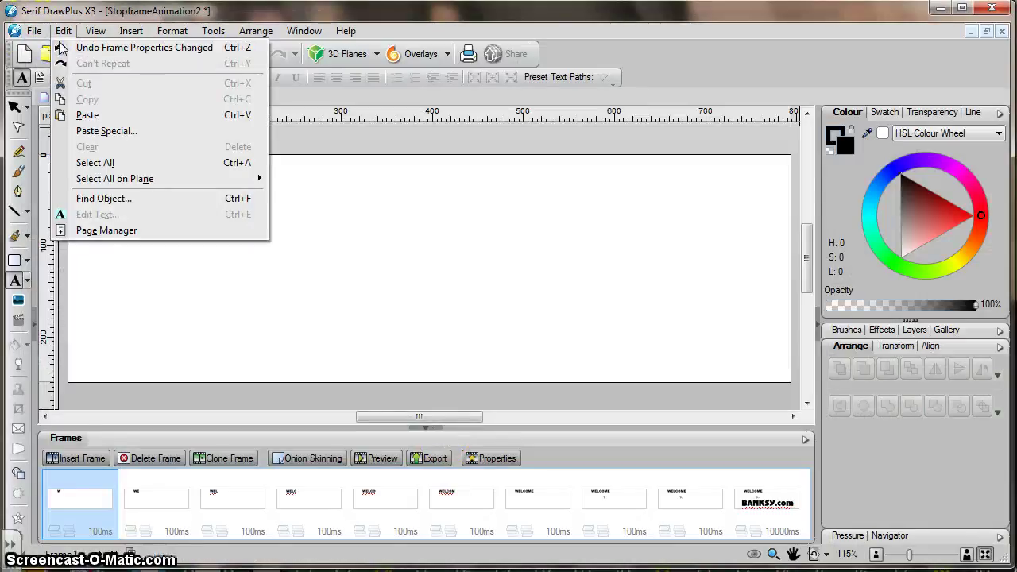
mouse_move(89, 50)
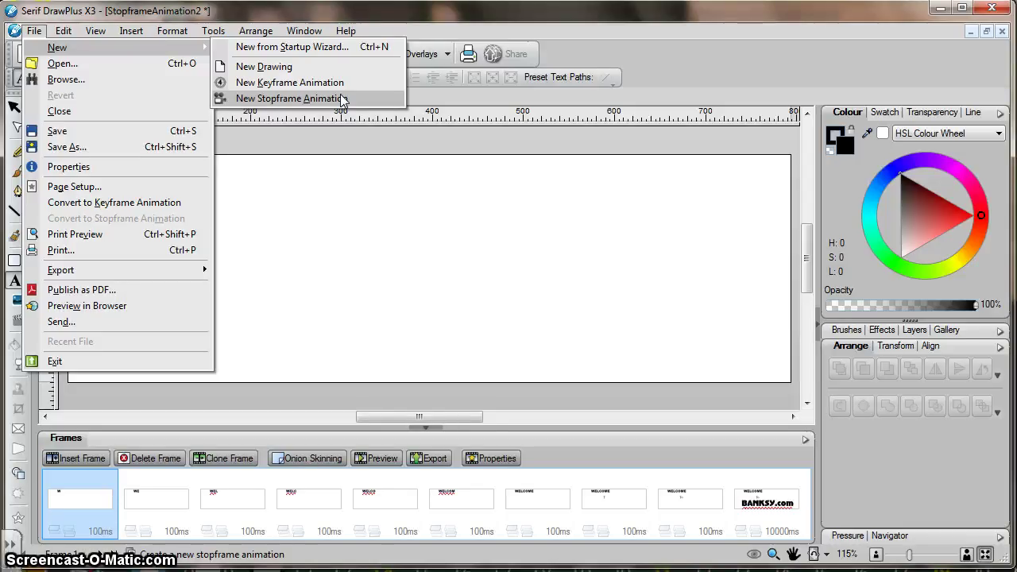
click(315, 99)
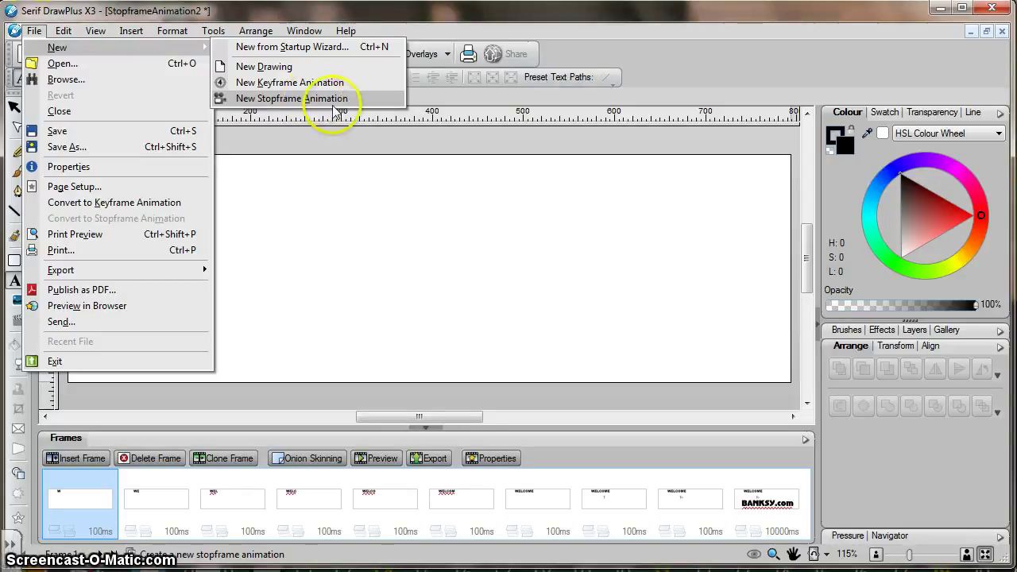
click(340, 138)
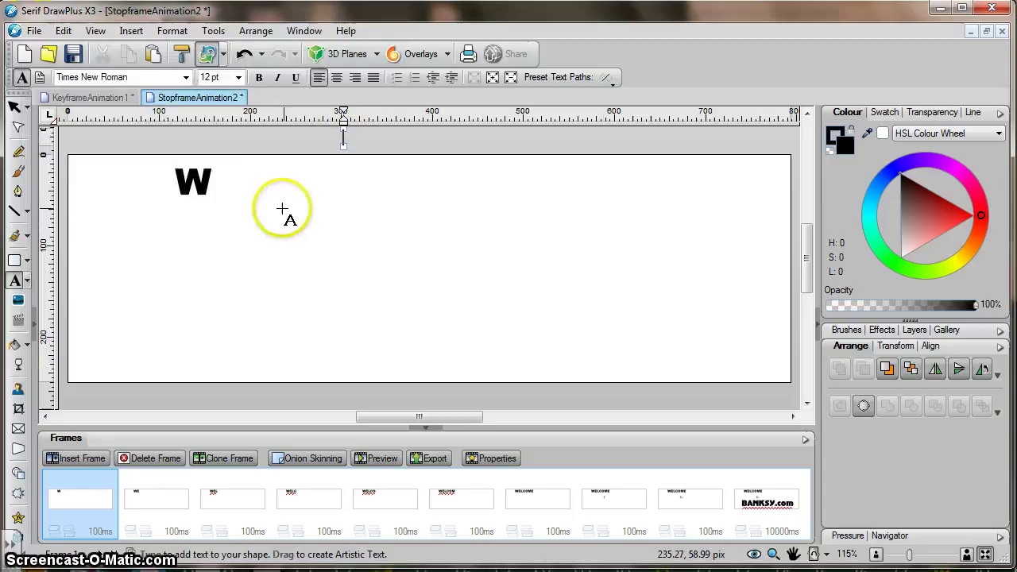
click(14, 106)
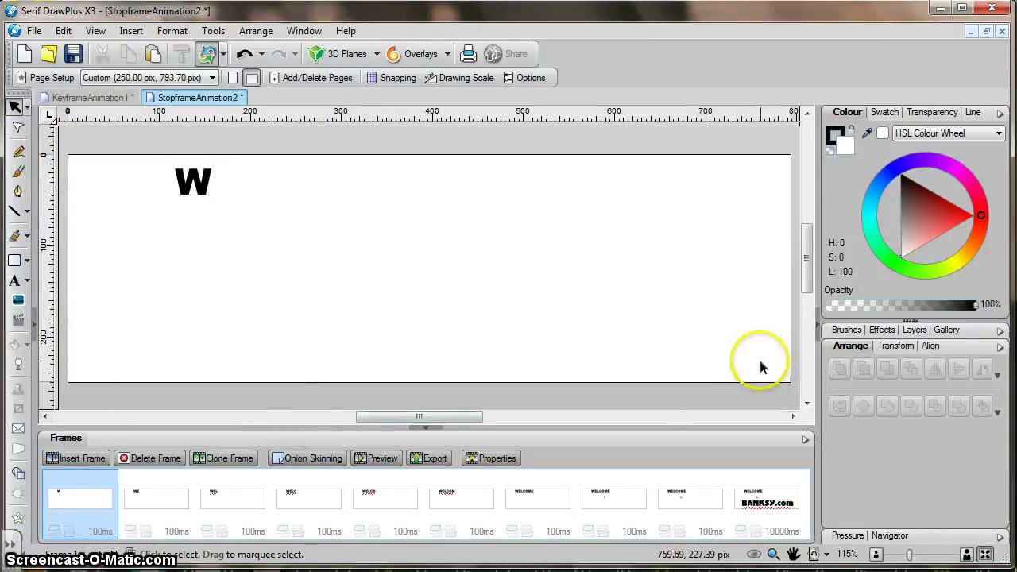
click(33, 34)
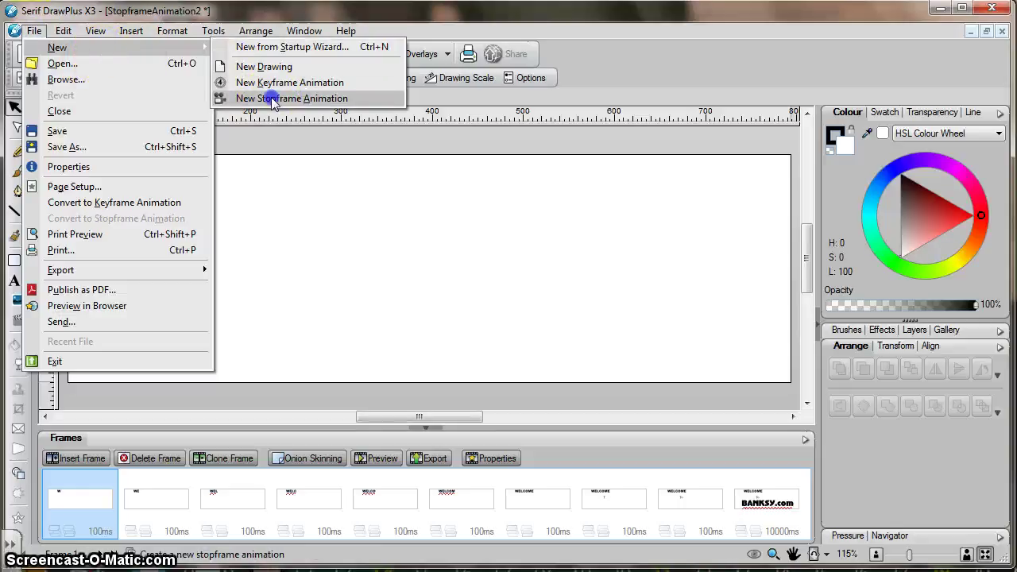
Create a new stopframe animation and set its page height to 250 pix in Page Setup
click(272, 98)
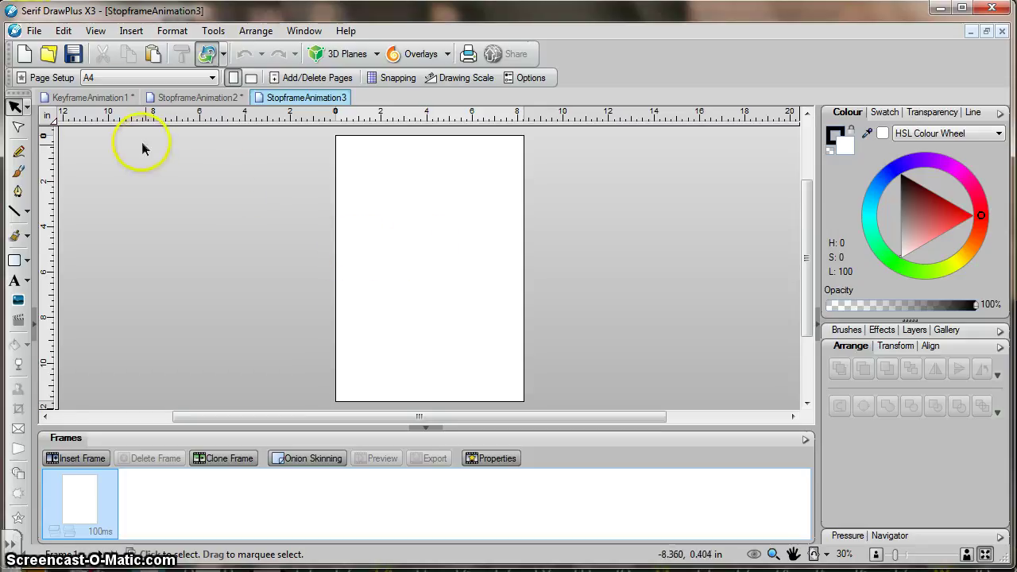
click(34, 30)
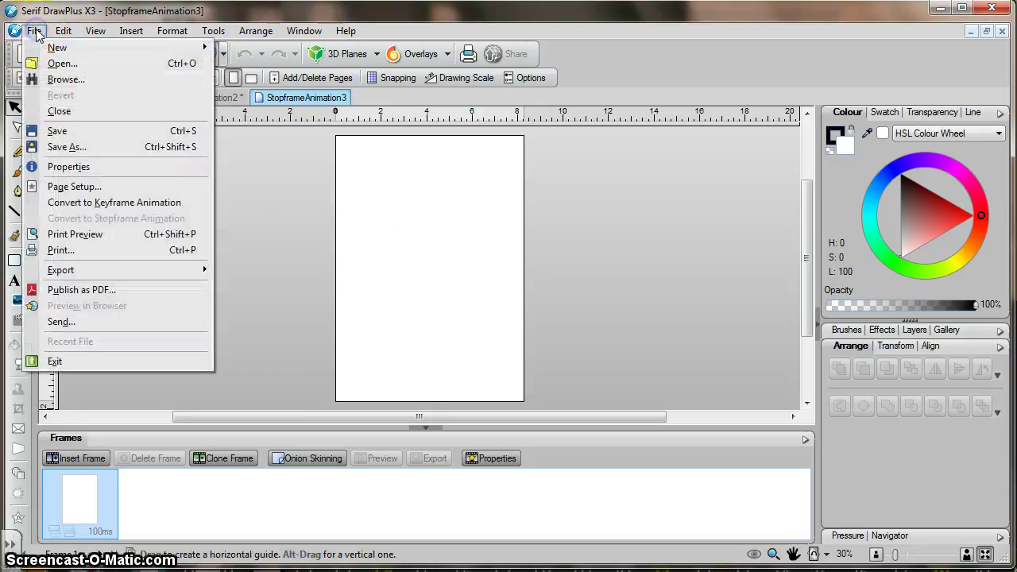
click(99, 187)
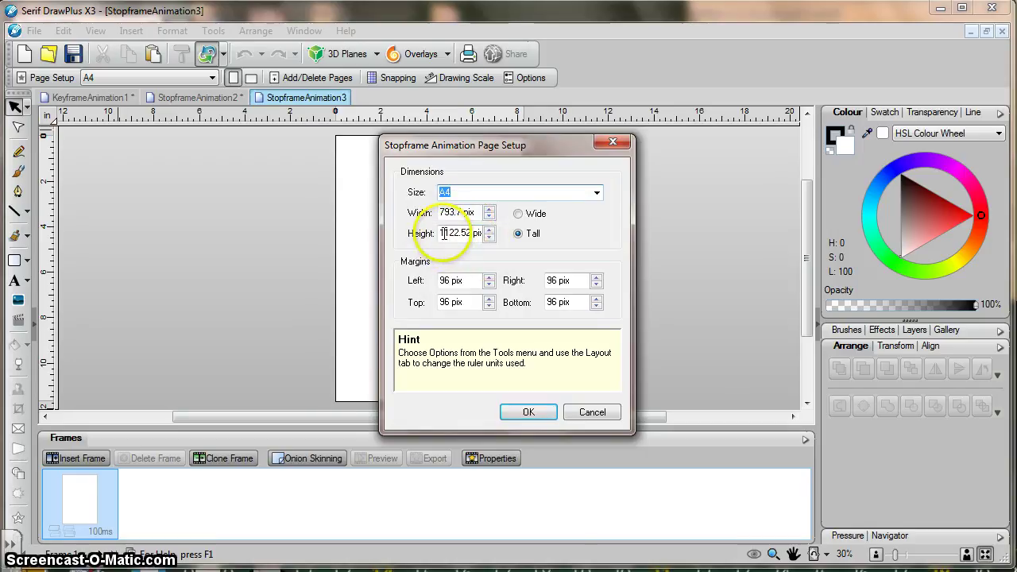
drag(441, 233, 471, 233)
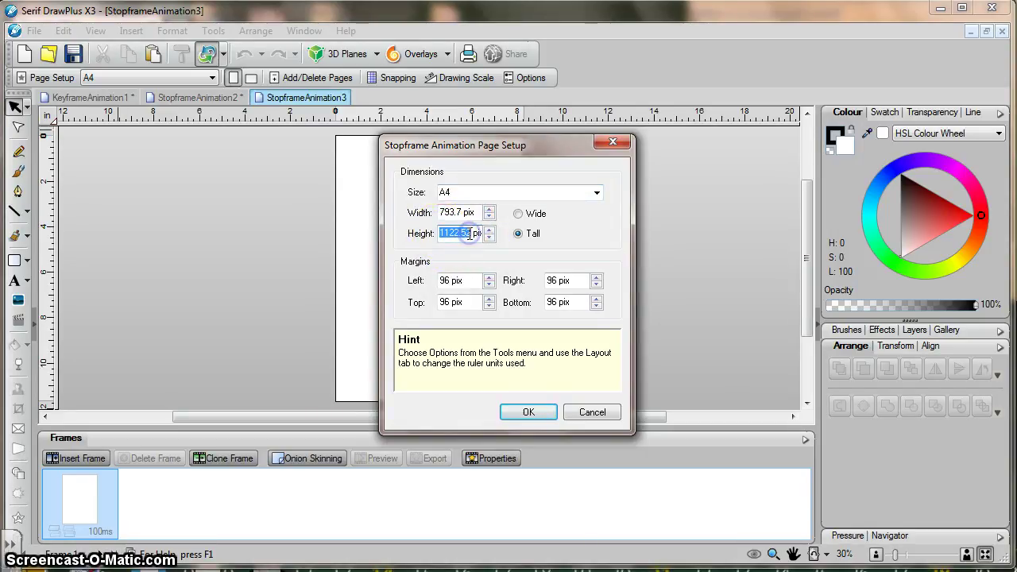
text(25)
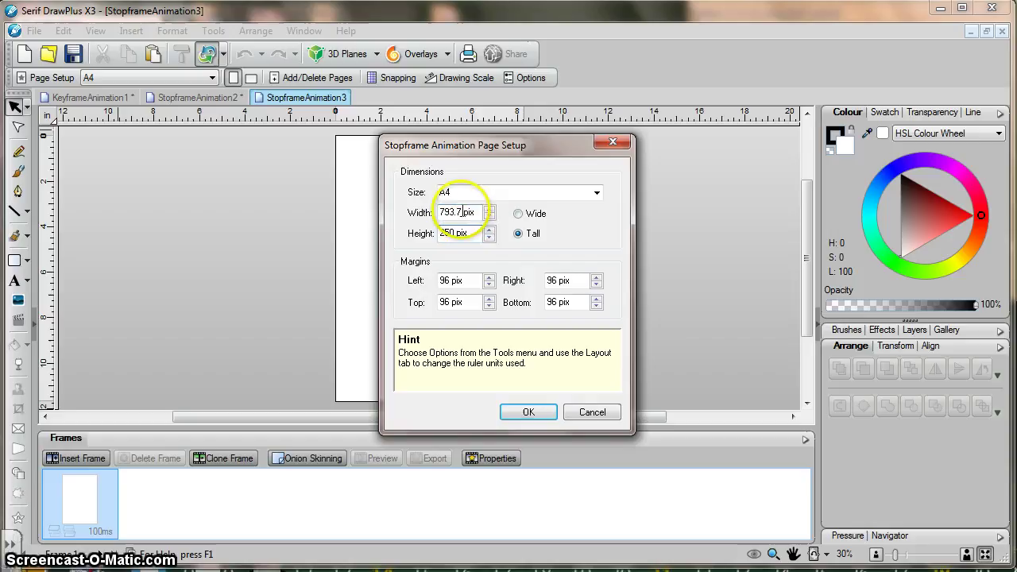
click(528, 411)
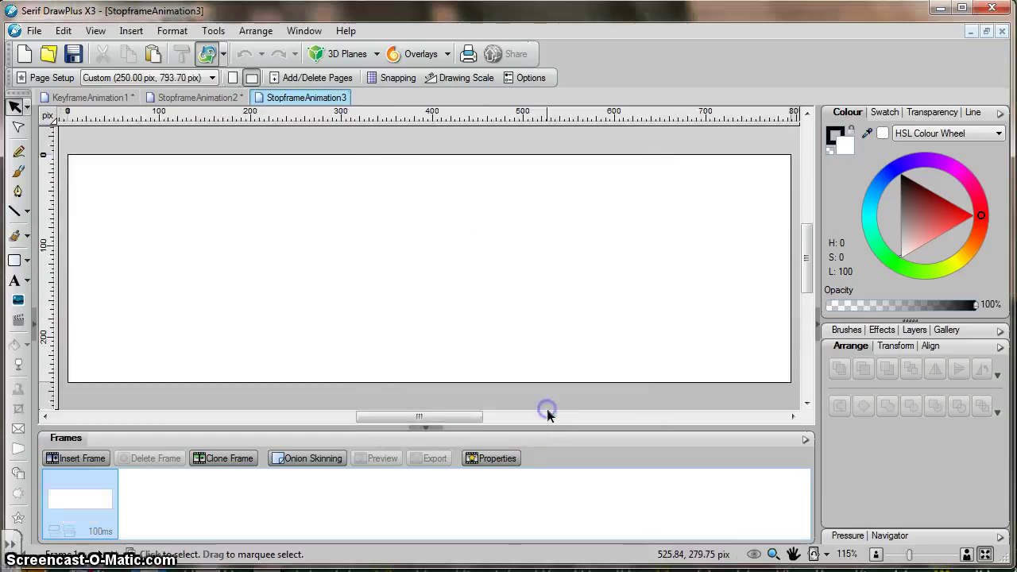
Select the first frame in the Frames tab
click(531, 302)
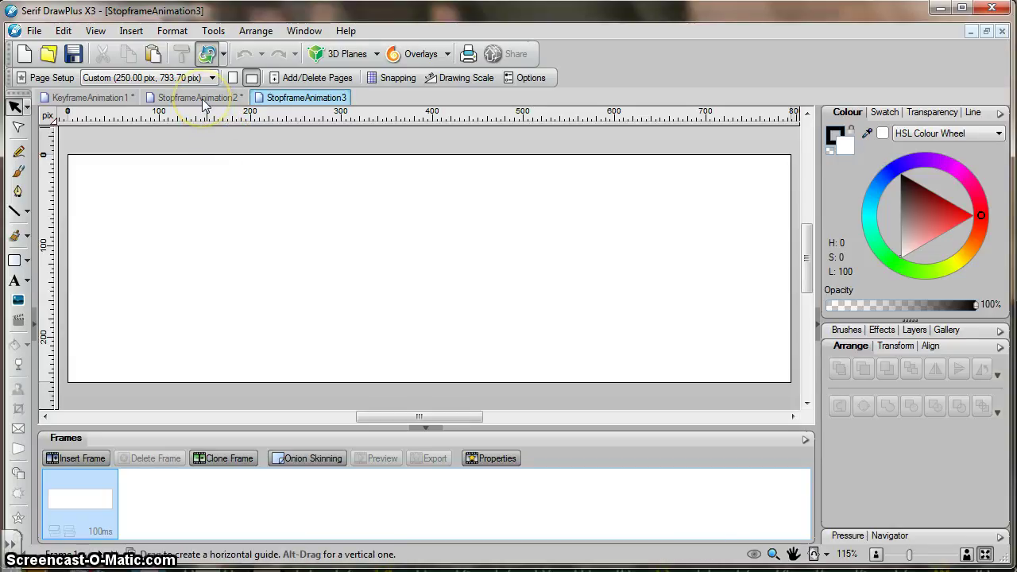
click(44, 502)
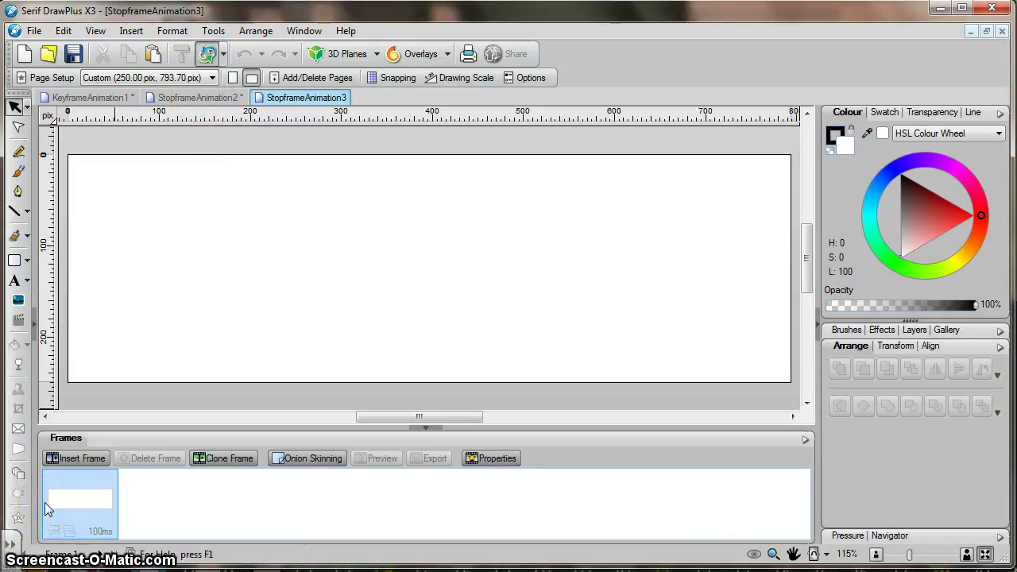
drag(45, 502, 92, 502)
click(86, 491)
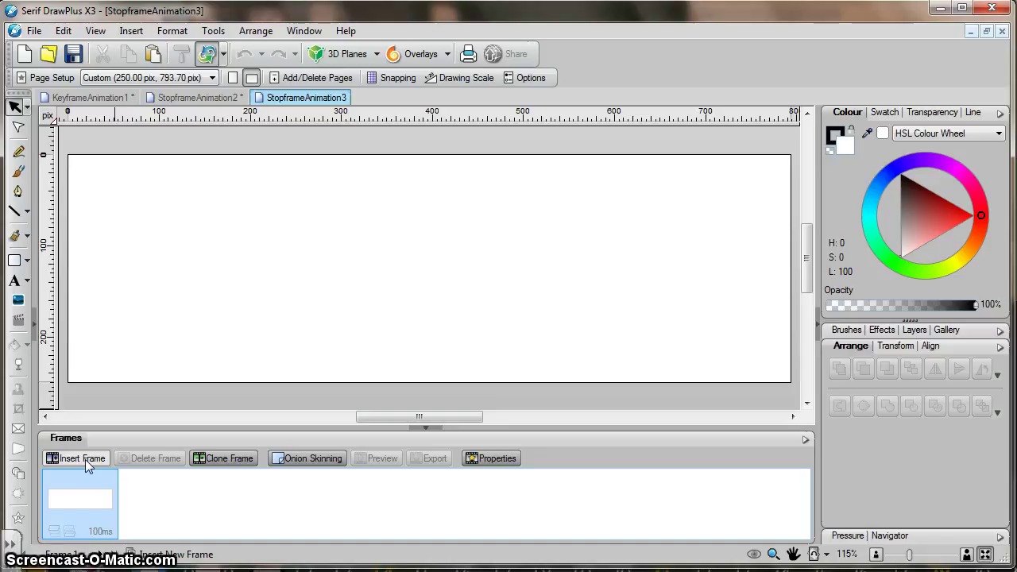
Insert nine blank frames so the animation has ten 100ms frames
click(85, 459)
click(85, 459)
click(85, 459)
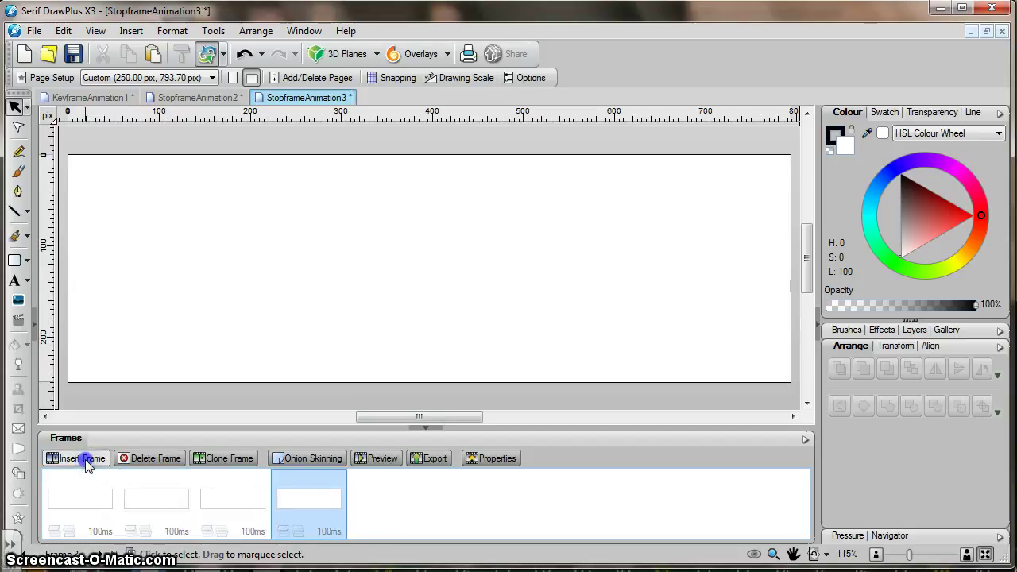
click(85, 459)
click(85, 459)
click(85, 459)
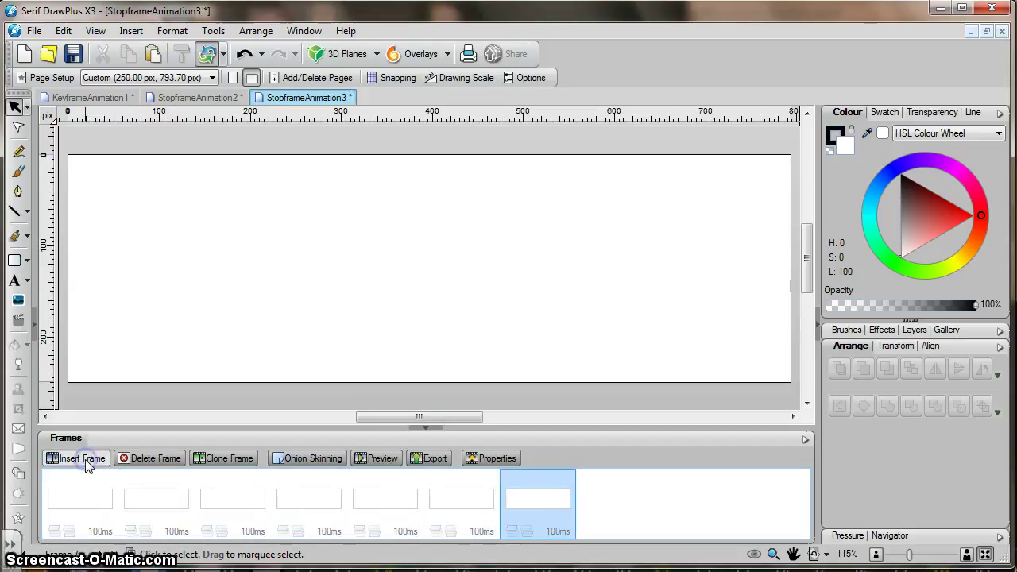
click(85, 459)
click(85, 459)
click(85, 459)
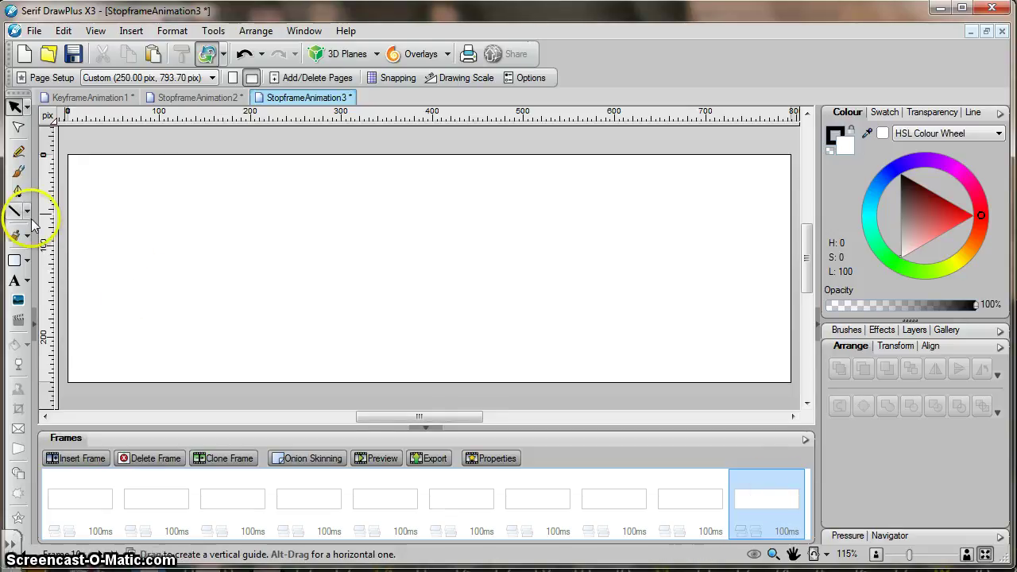
Type WELCOME near the page's top-left and set it in Arial Black at 30 pt
click(15, 281)
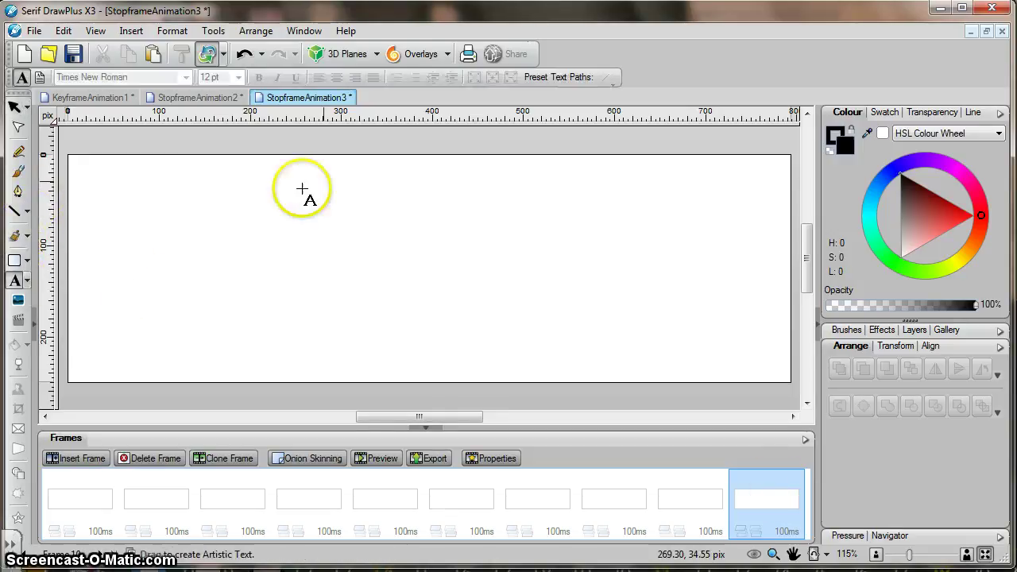
click(168, 193)
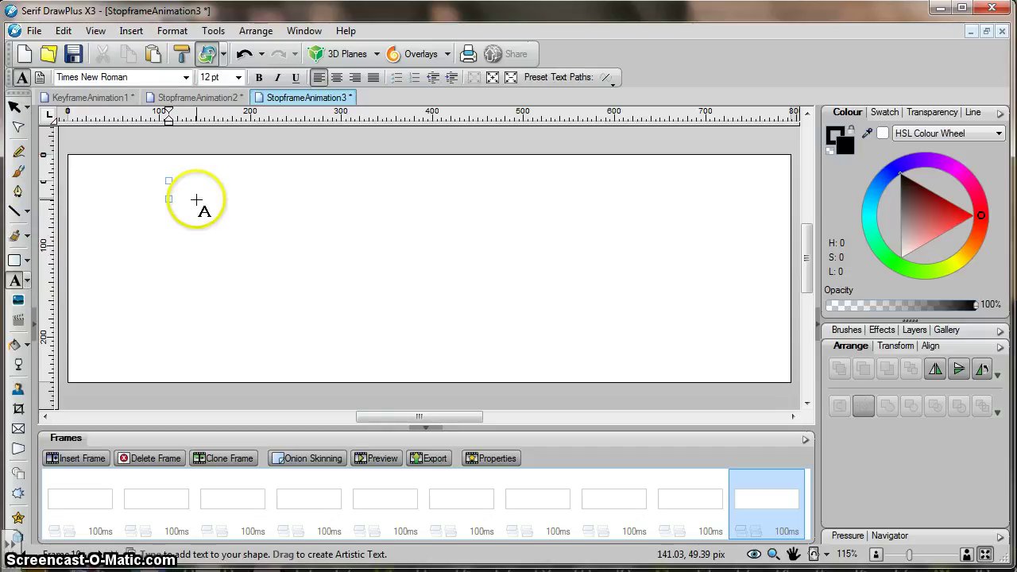
text(WELCOME TO)
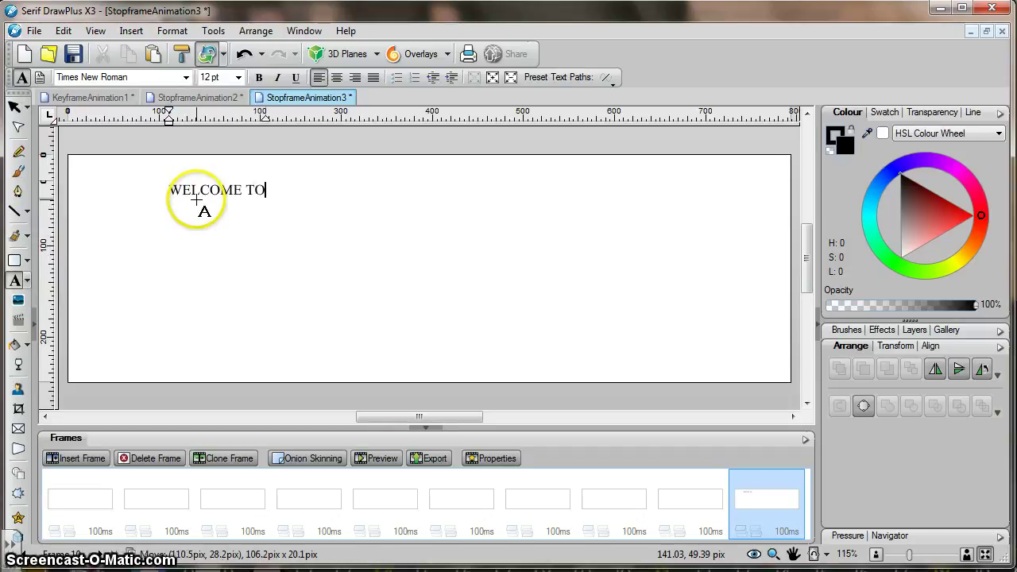
key(ctrl+z)
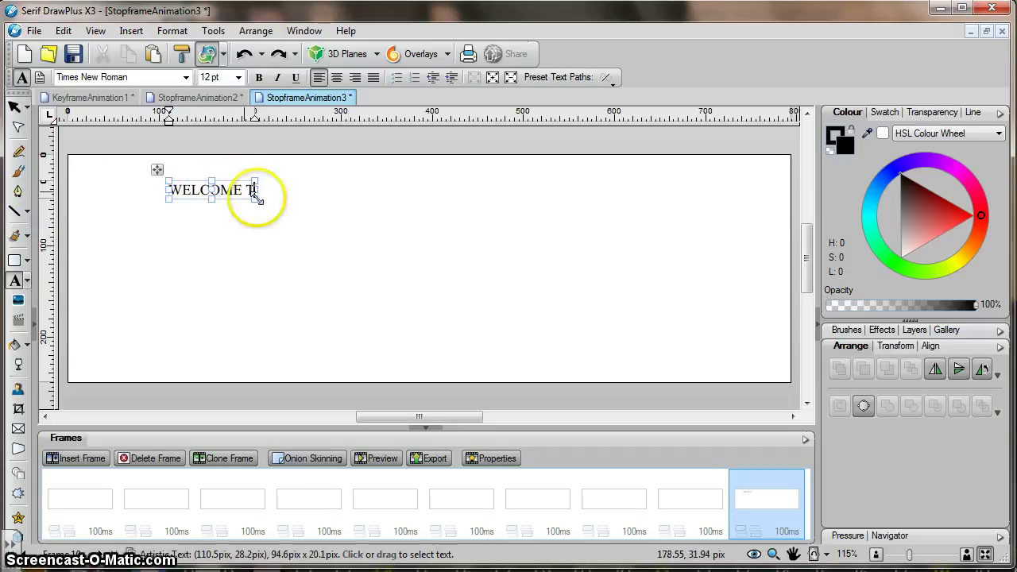
key(ctrl+z)
double_click(205, 190)
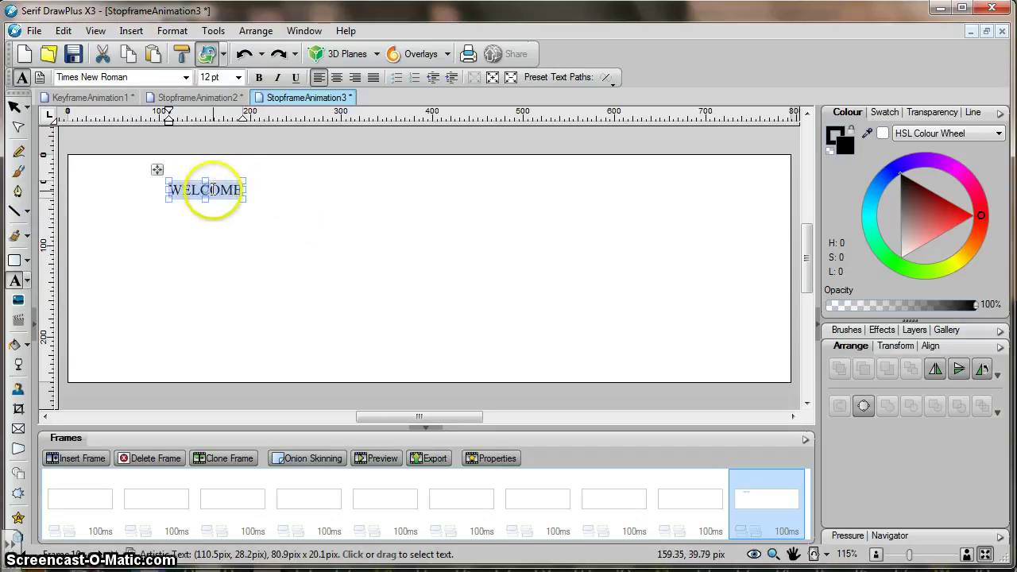
click(238, 77)
click(215, 268)
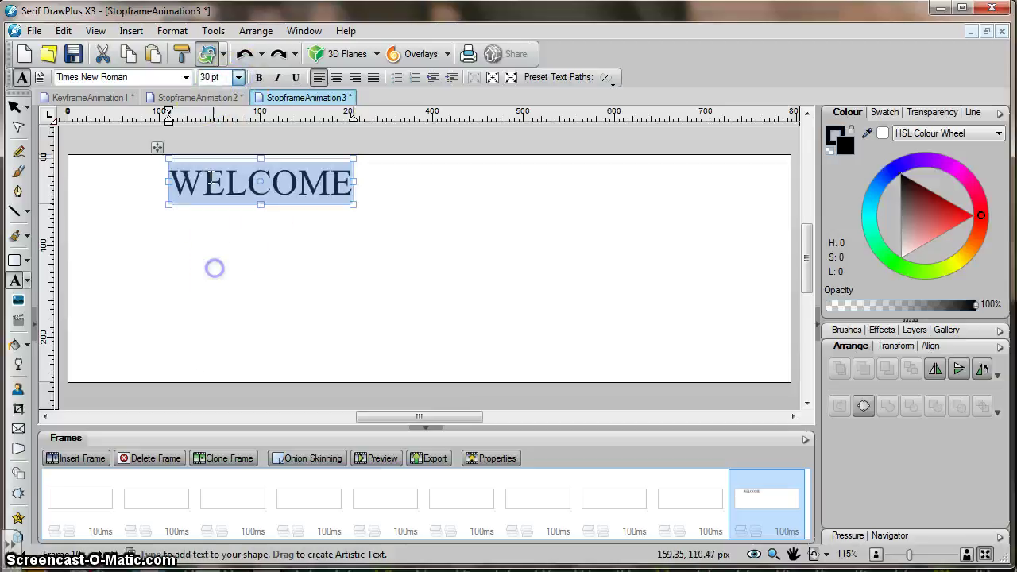
click(186, 77)
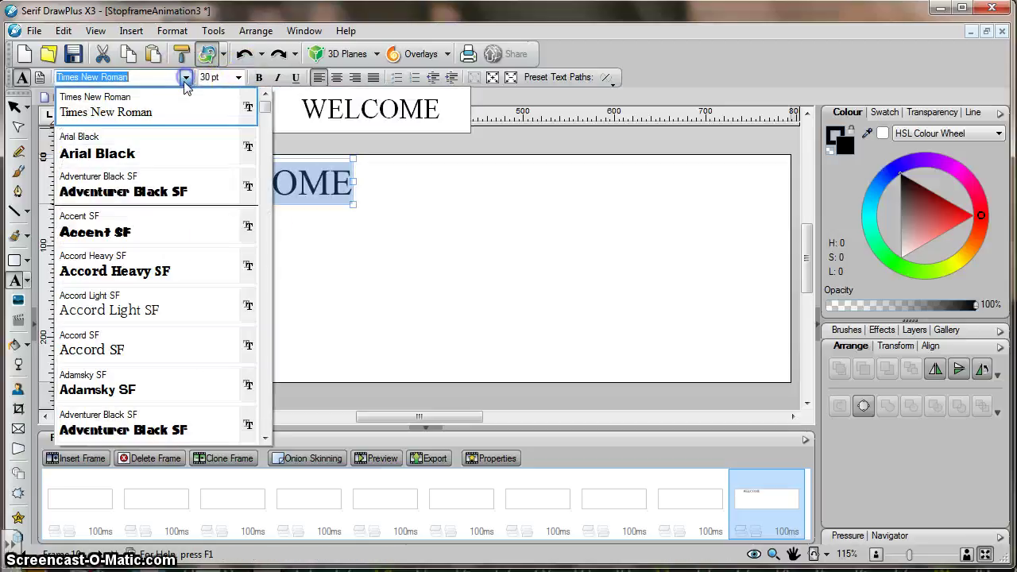
click(127, 147)
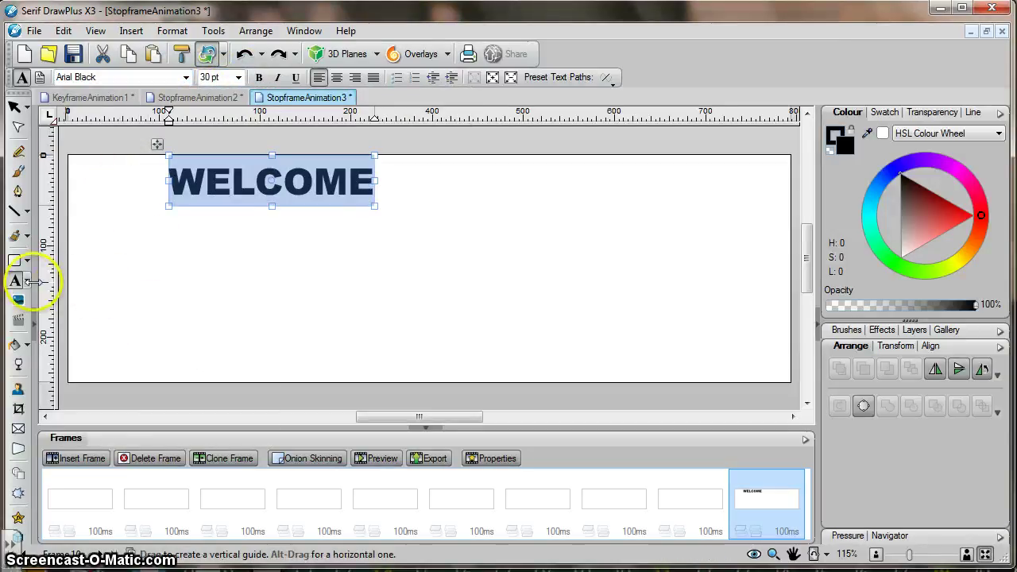
Add the 'To' text at 30 pt and move it just below WELCOME
click(344, 270)
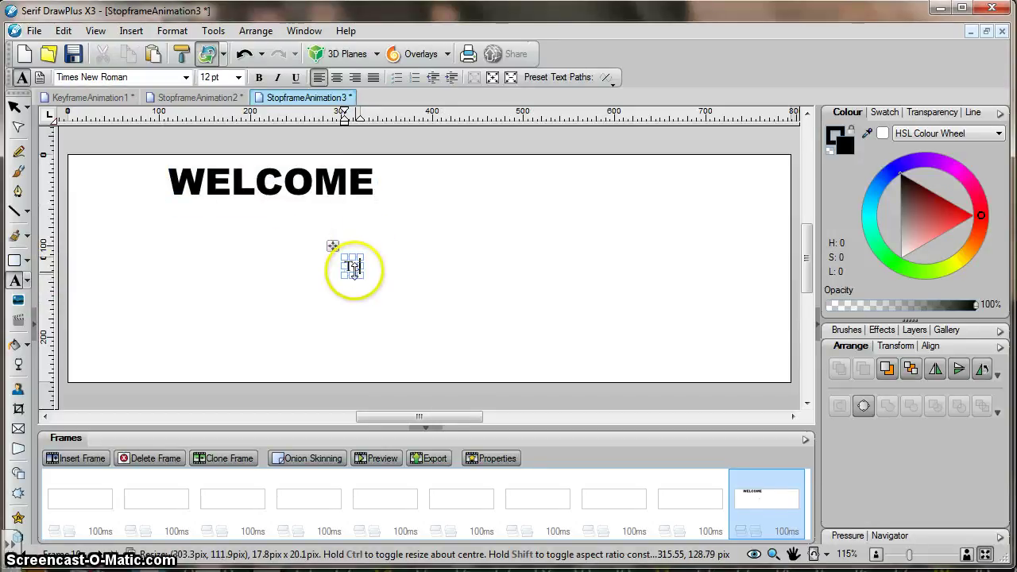
click(332, 245)
click(238, 77)
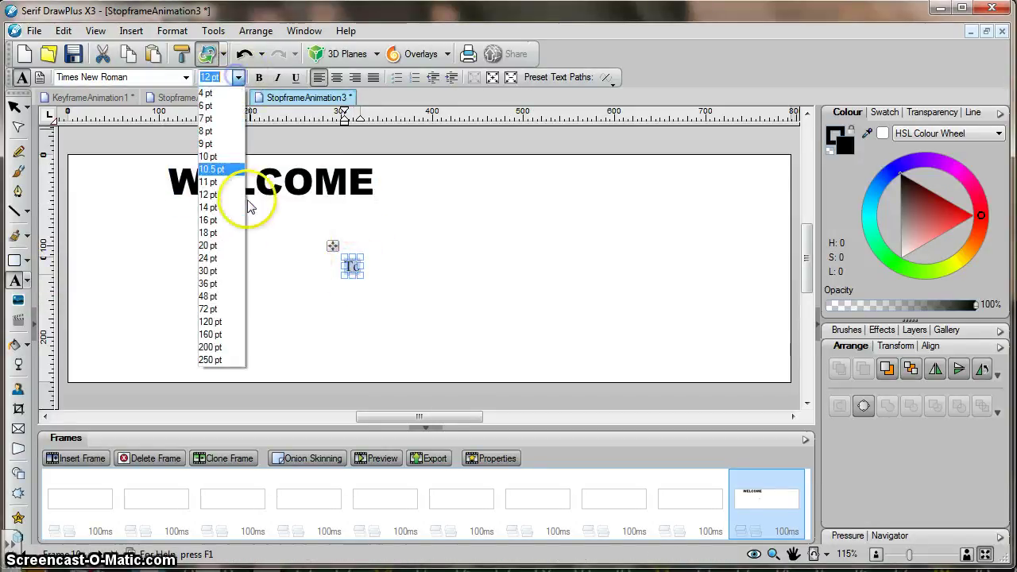
click(208, 270)
click(14, 106)
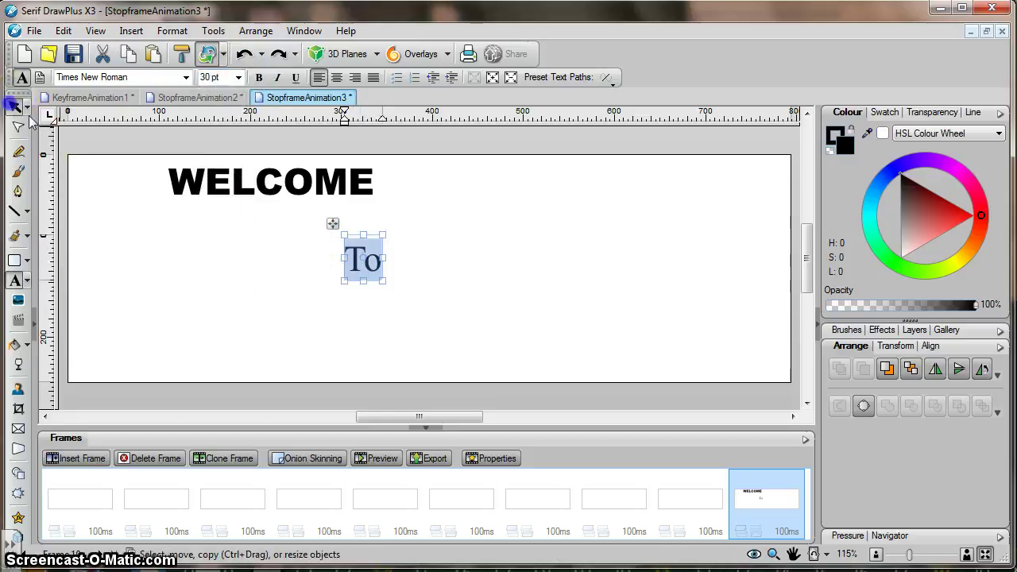
drag(367, 267, 370, 247)
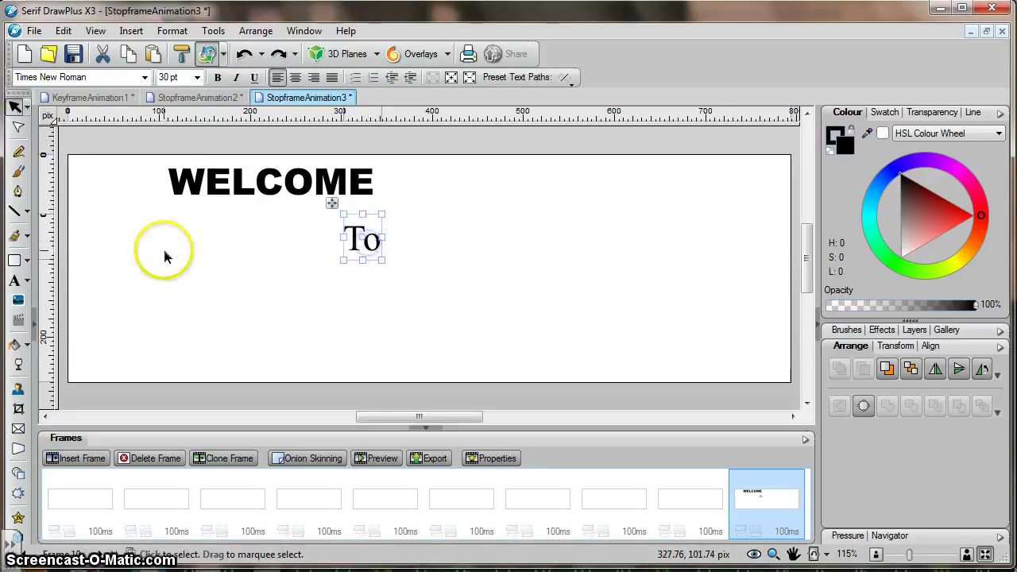
Add 'BANKSY.com' at 72 pt and position it beneath 'To'
click(19, 283)
click(172, 318)
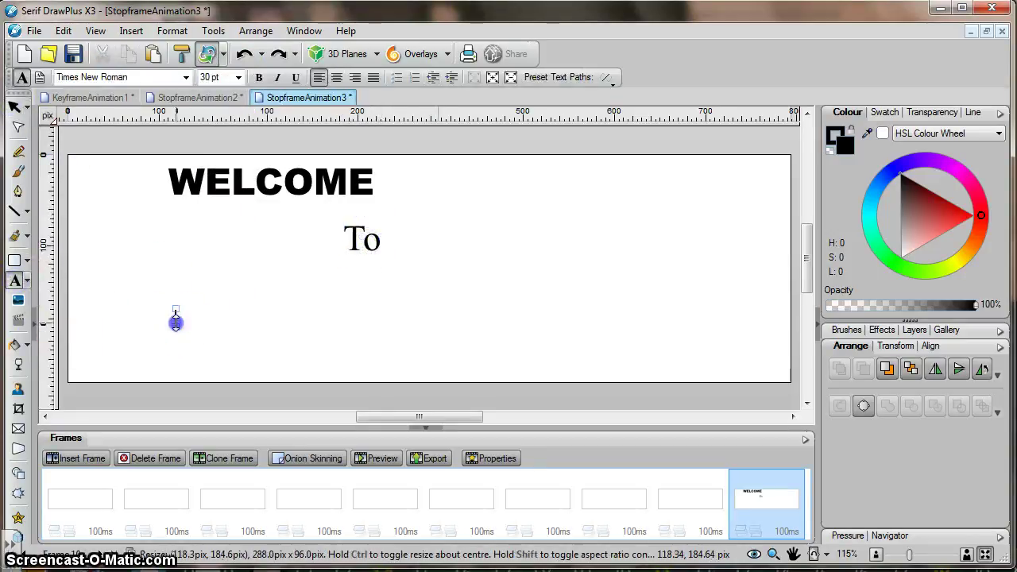
text(N)
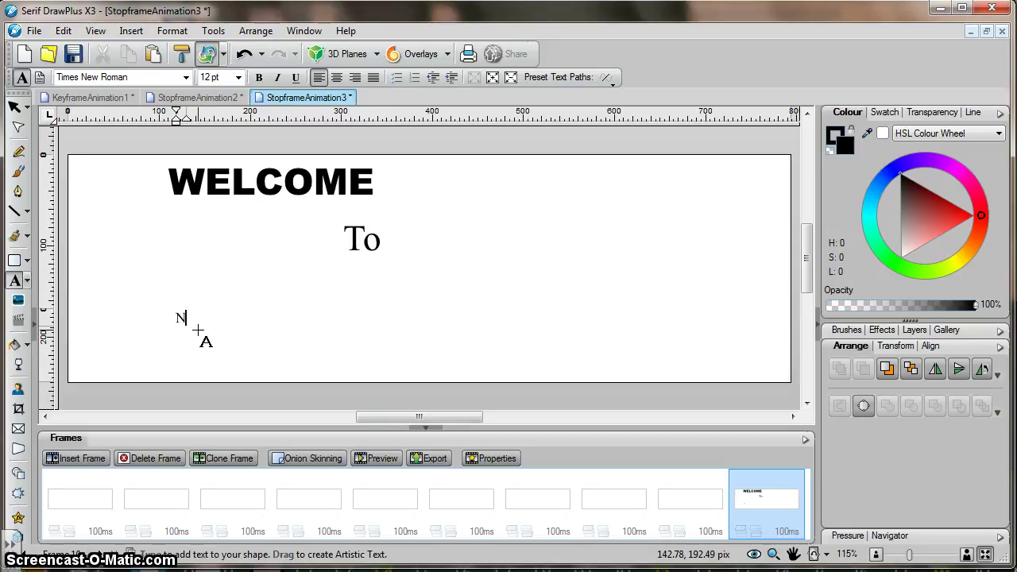
key(BackSpace)
text(BANKSY.)
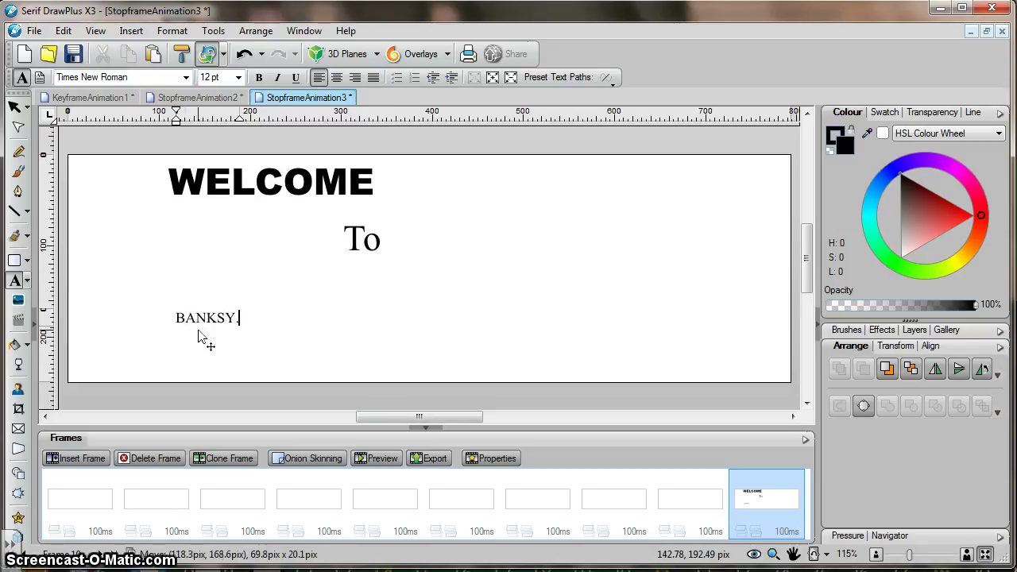
text(com)
click(179, 318)
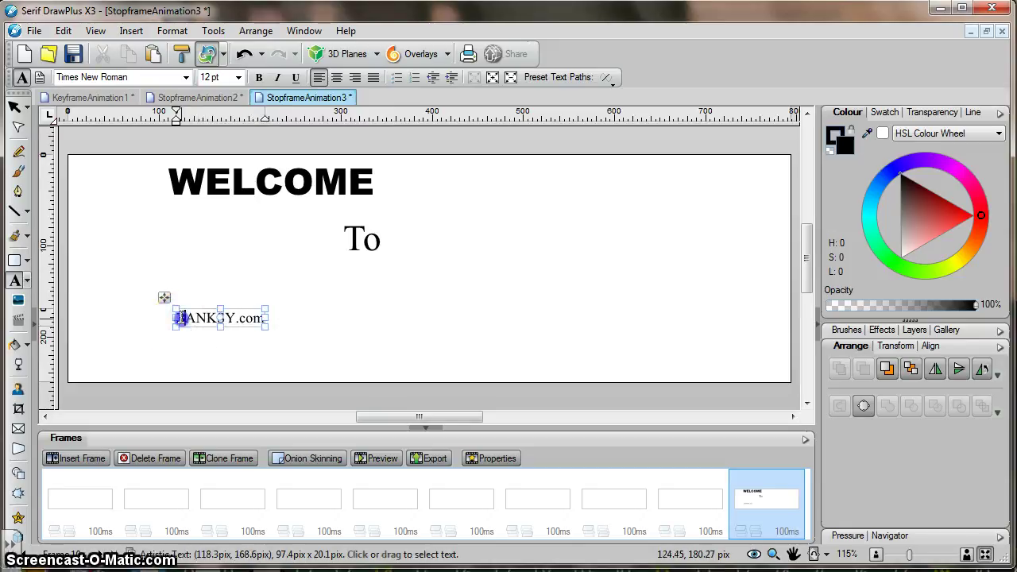
drag(180, 317, 268, 319)
click(238, 77)
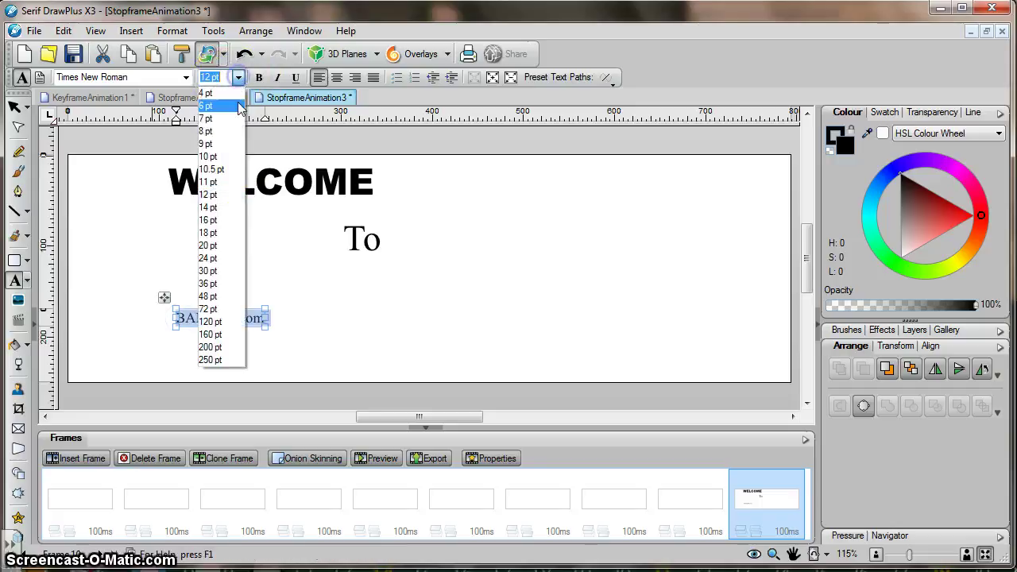
click(221, 318)
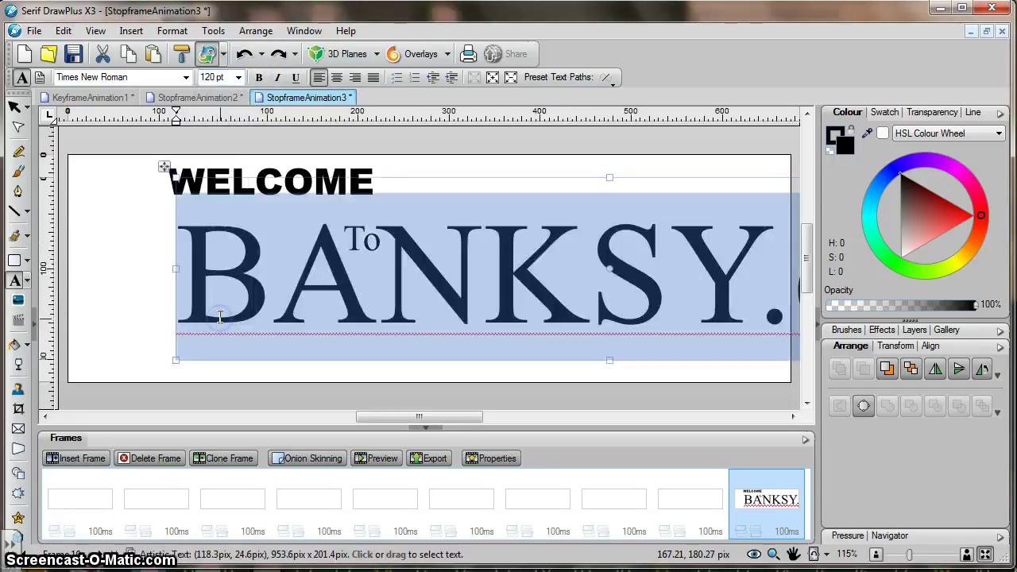
click(237, 77)
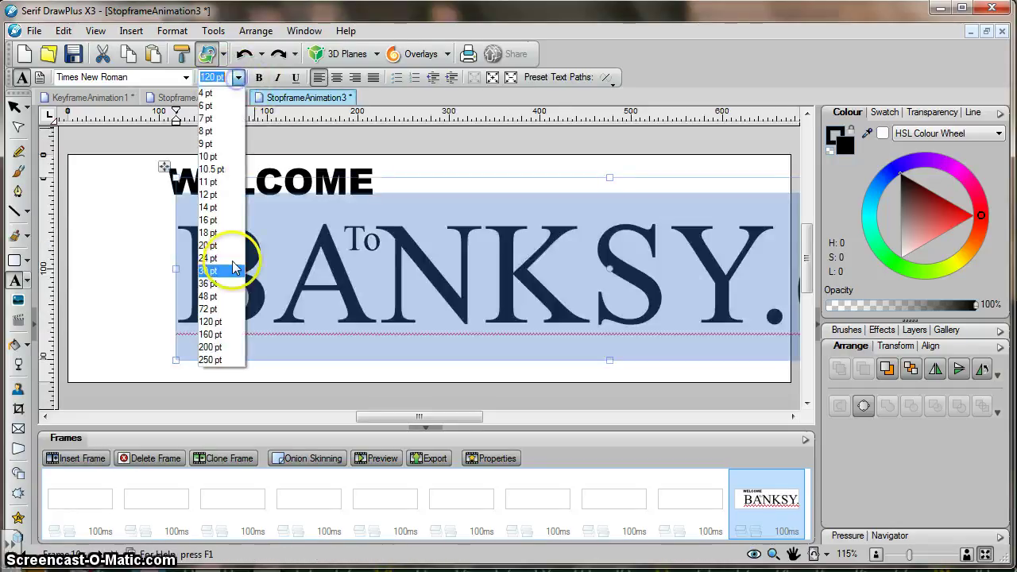
click(215, 309)
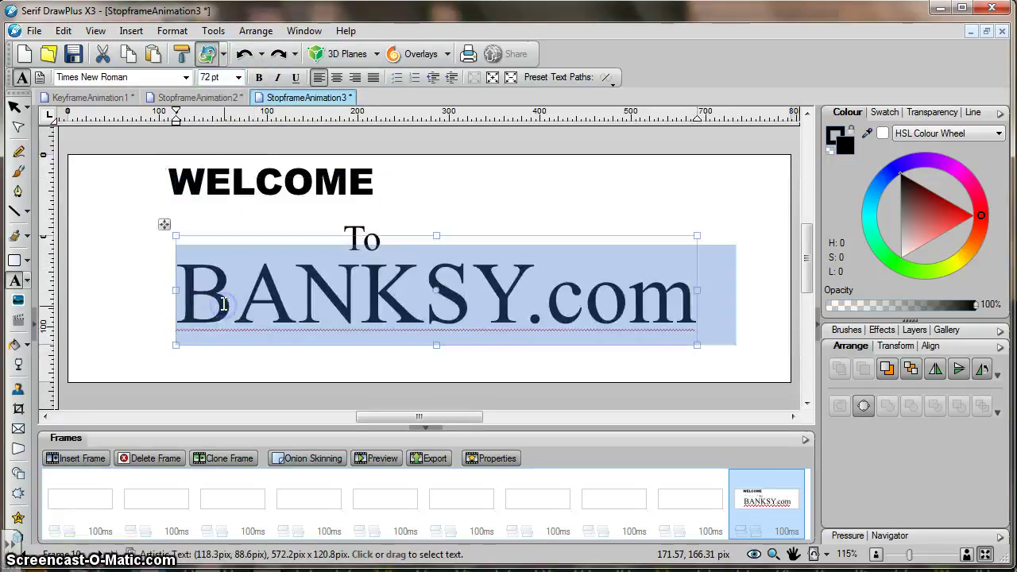
click(15, 106)
drag(480, 351, 537, 370)
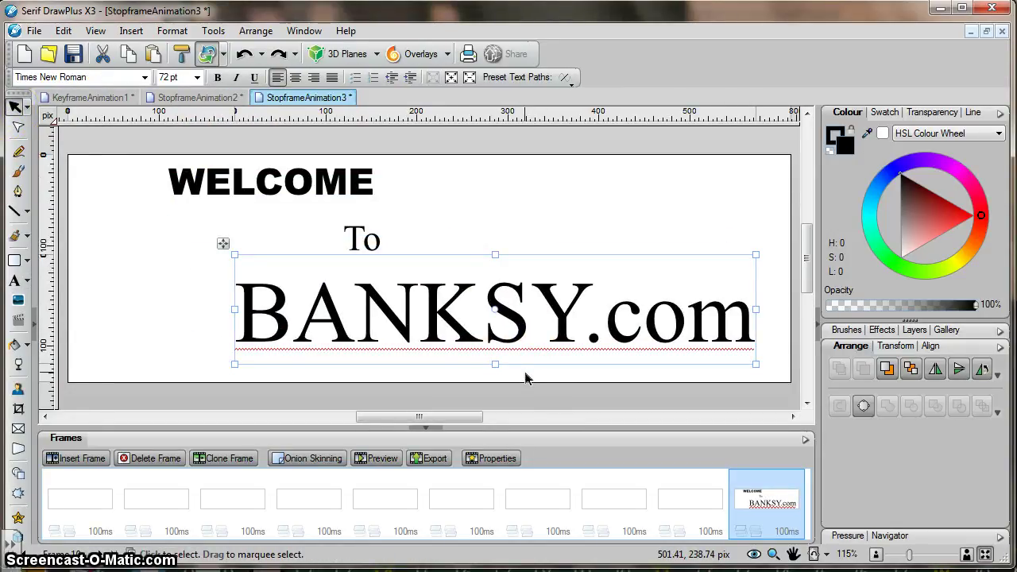
Change frame 10's display duration to 10000ms in the Frames panel
click(546, 387)
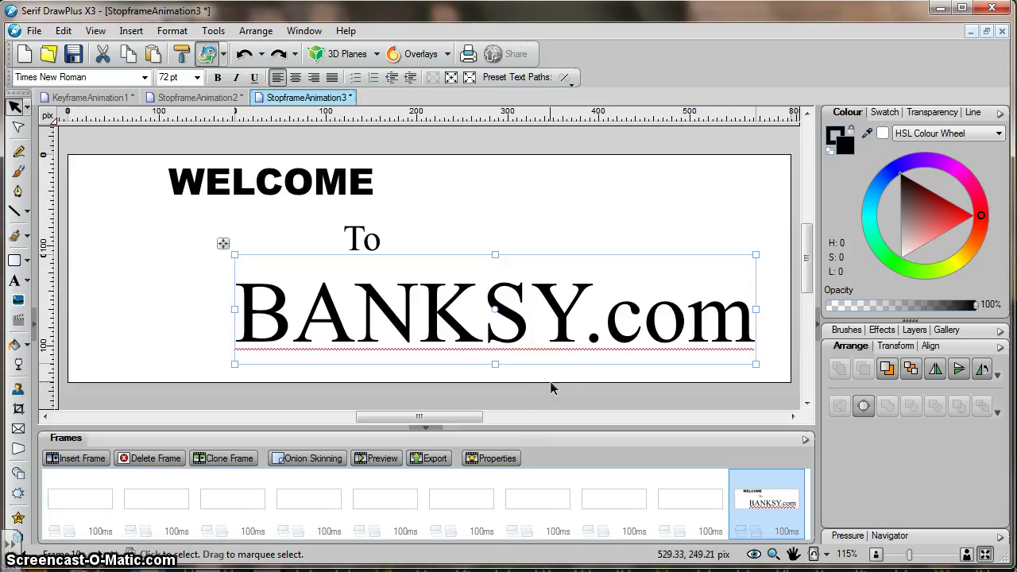
click(854, 497)
click(783, 532)
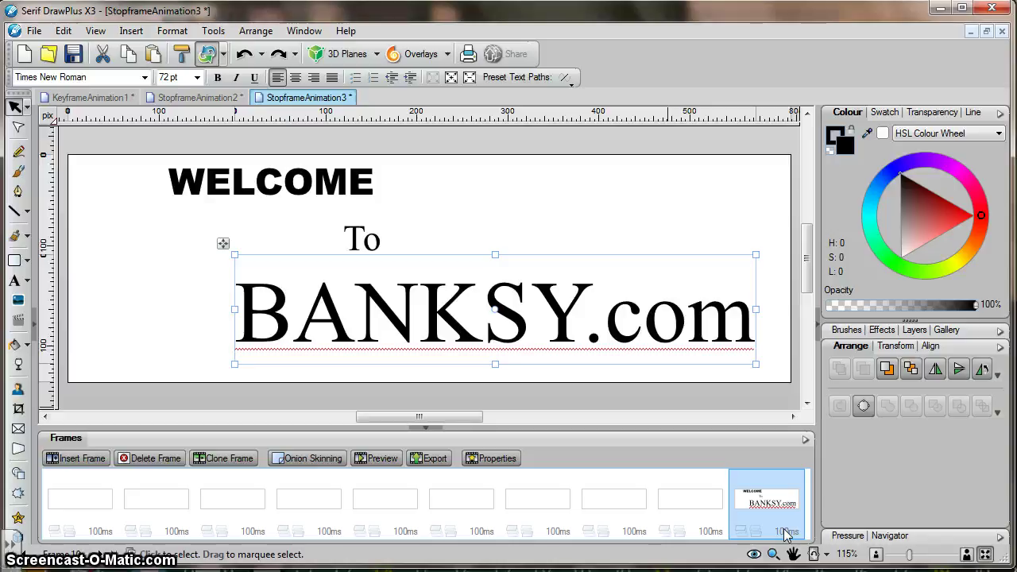
click(784, 532)
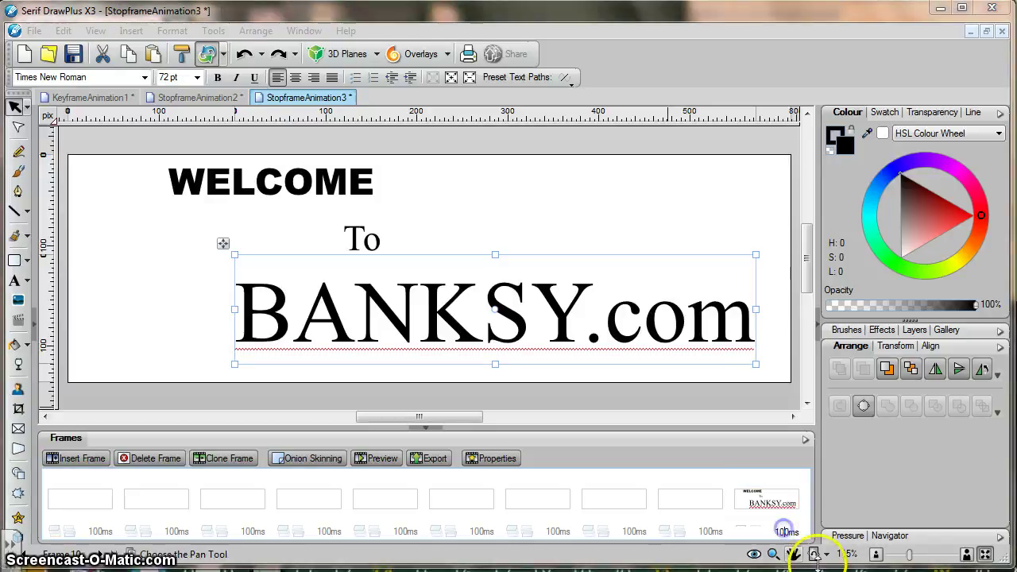
click(785, 531)
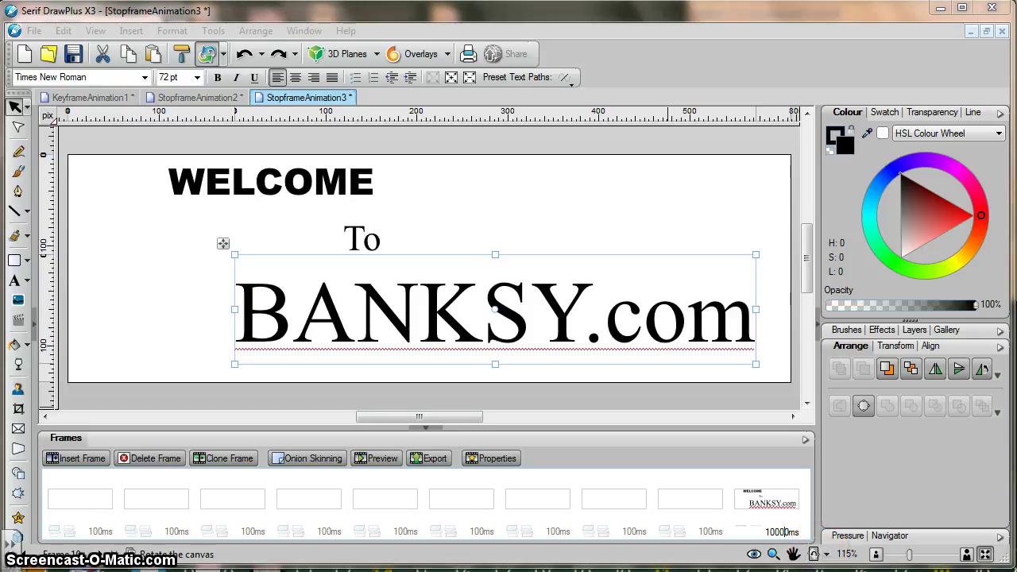
click(814, 554)
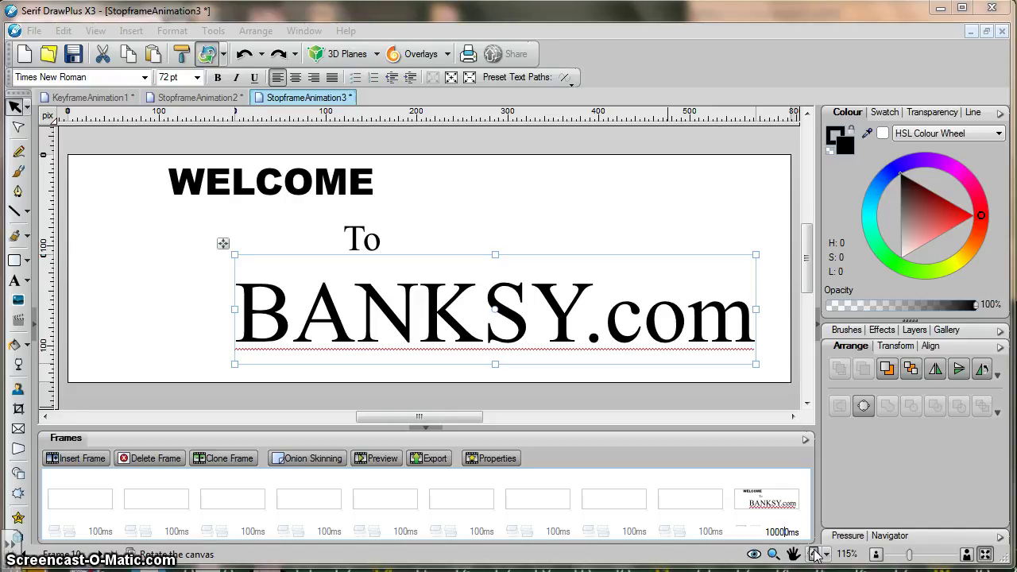
Copy the three title texts from frame 10 to frame 9 and delete BANKSY.com, leaving 'WELCOME To'
click(86, 502)
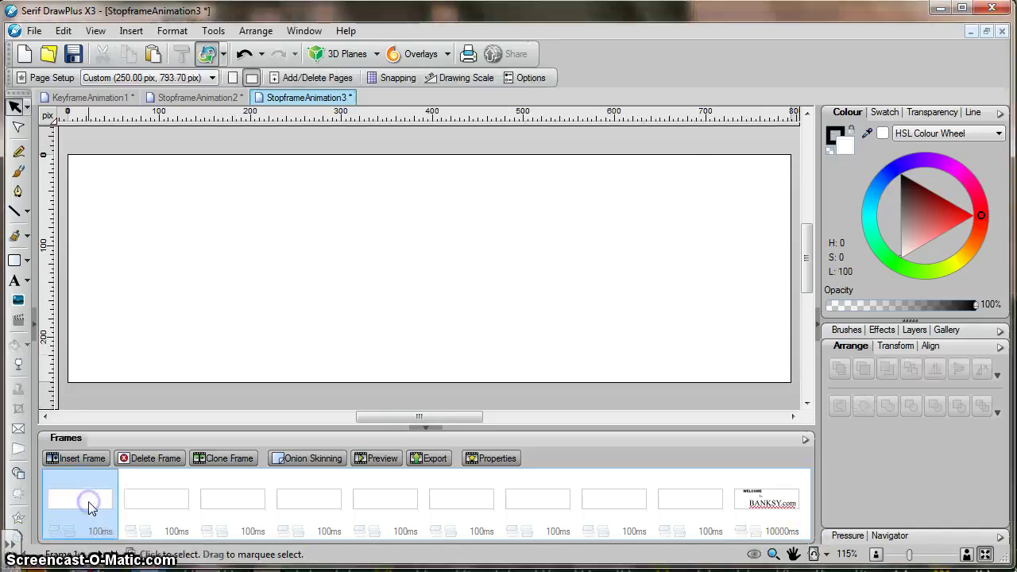
click(769, 517)
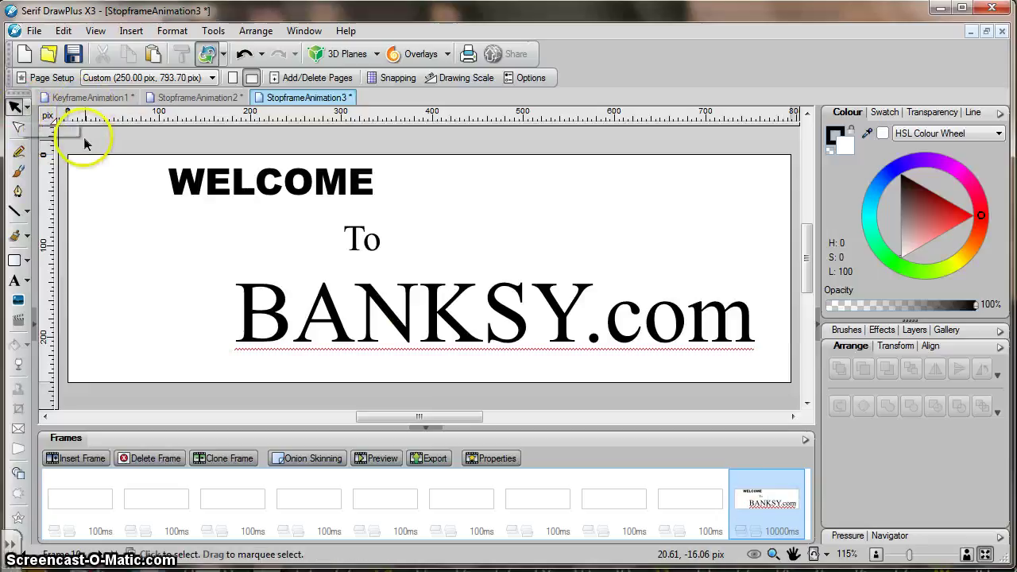
drag(83, 138, 782, 397)
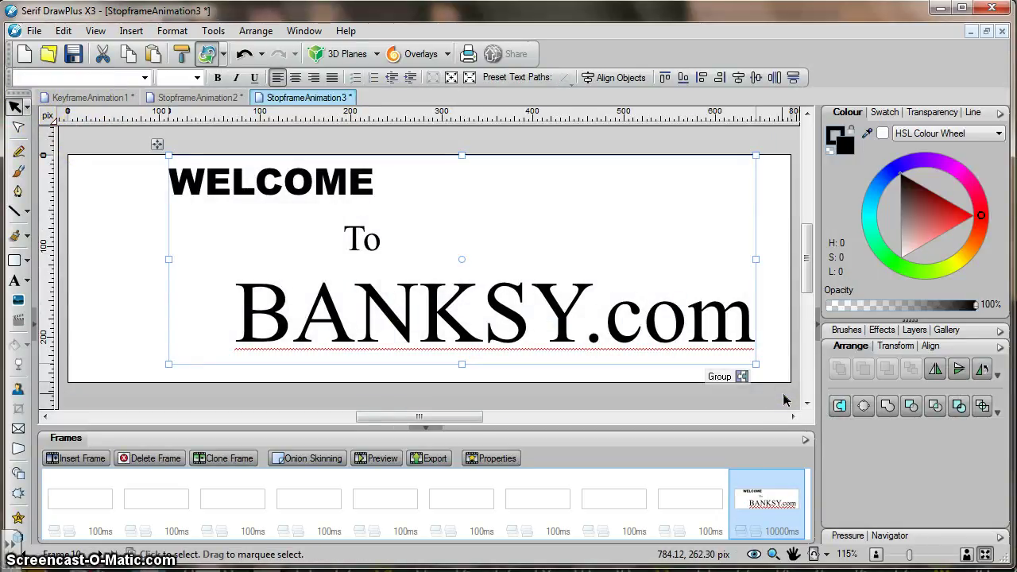
click(700, 499)
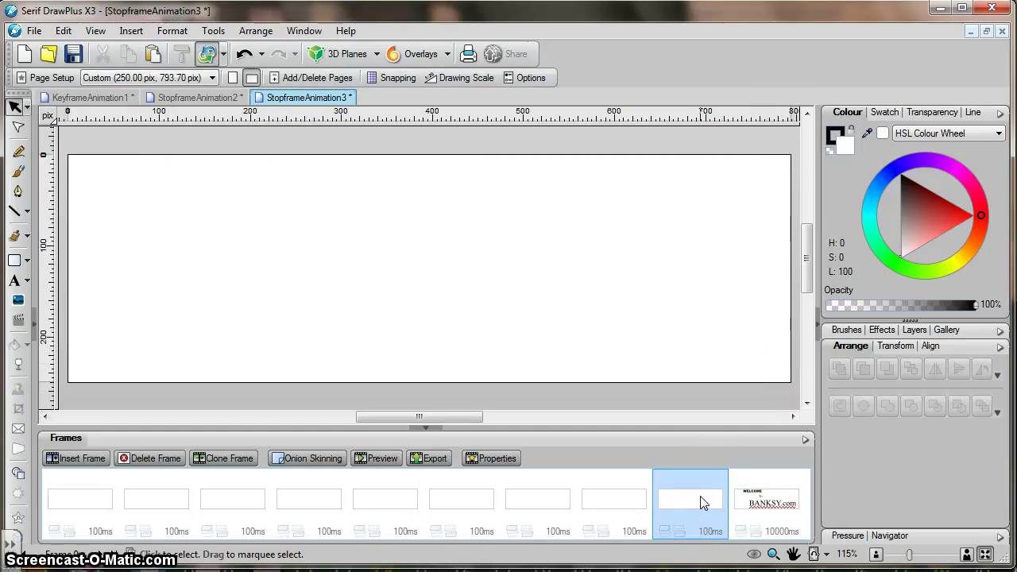
key(ctrl+v)
click(787, 390)
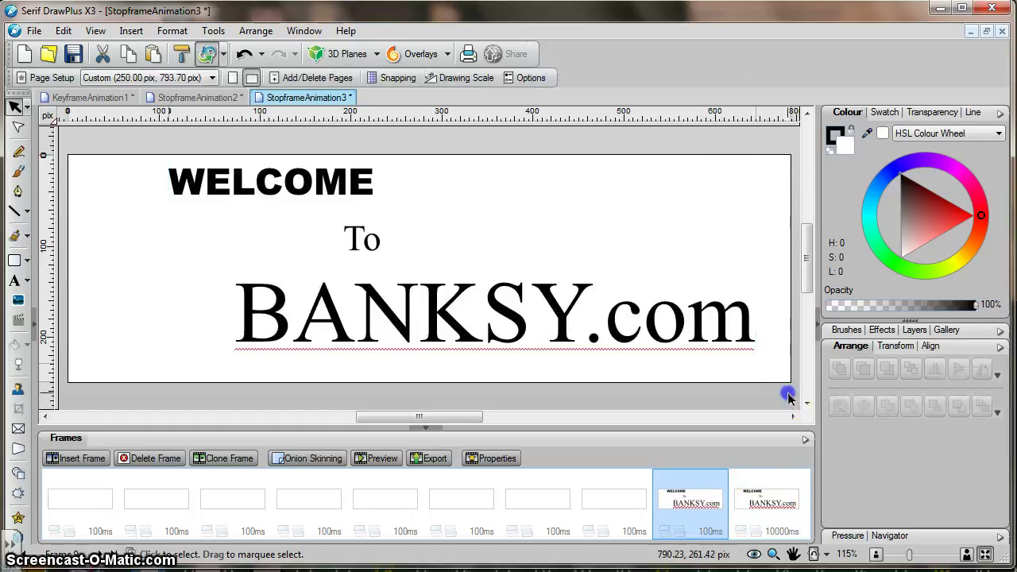
click(630, 324)
key(Delete)
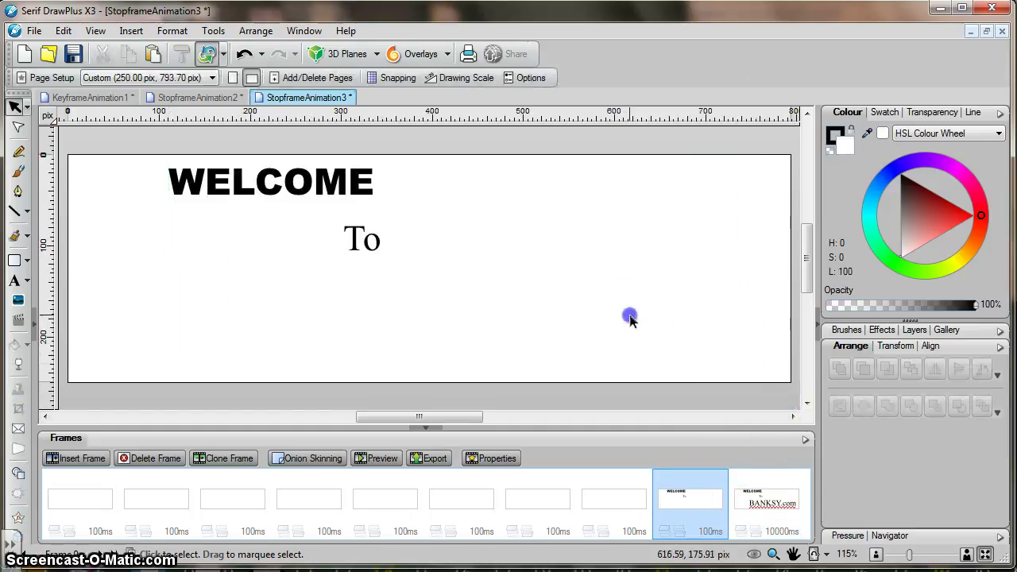
Paste the titles onto frame 8, removing BANKSY.com and the 'o' to read 'WELCOME T'
click(608, 514)
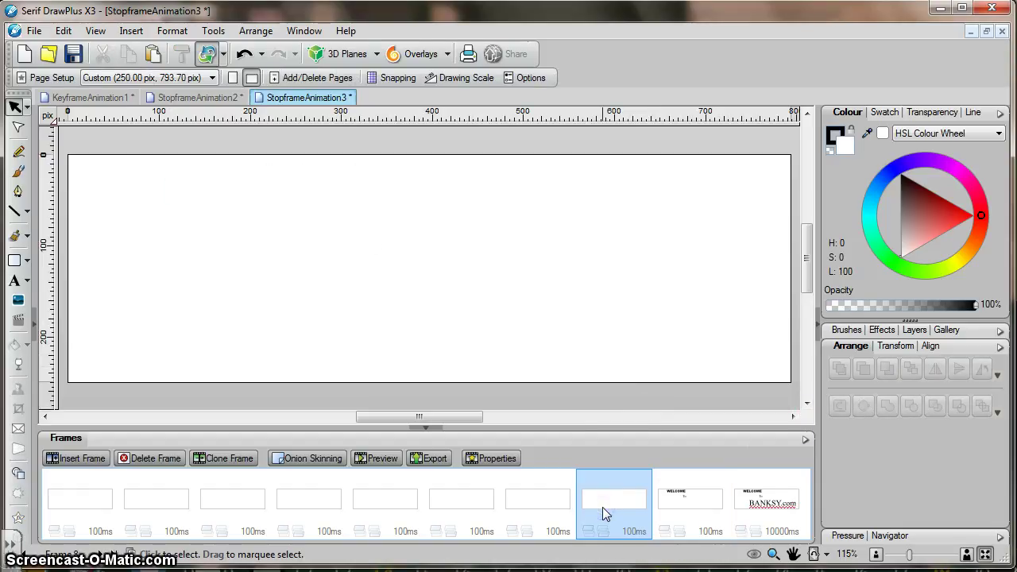
key(ctrl+v)
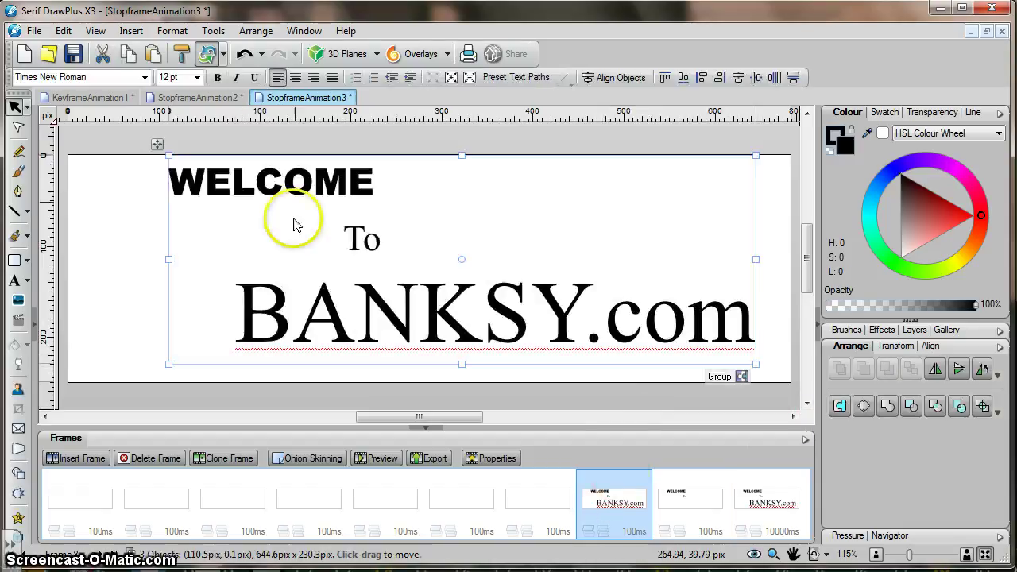
click(379, 370)
click(406, 338)
key(Delete)
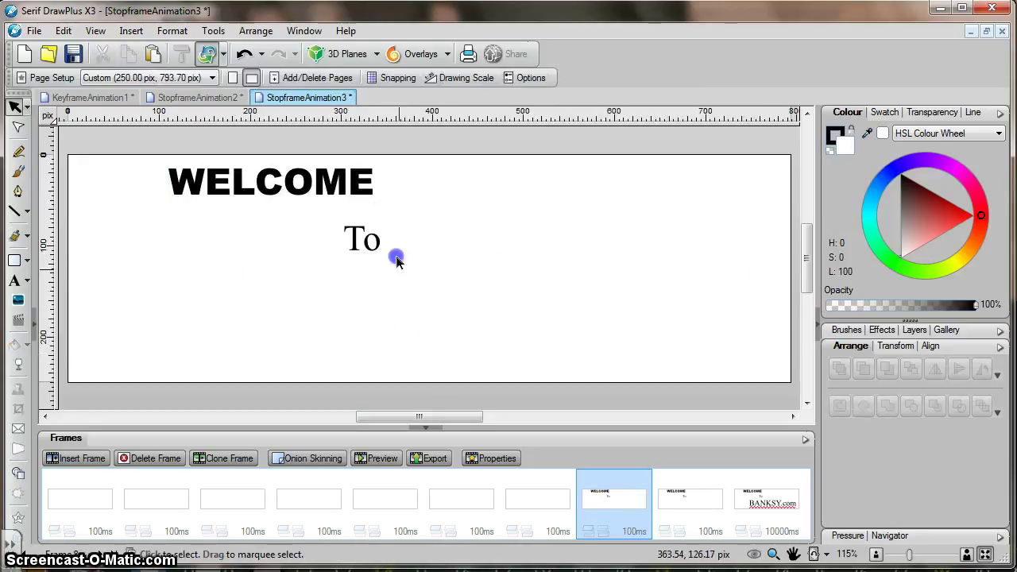
click(359, 238)
drag(364, 240, 384, 247)
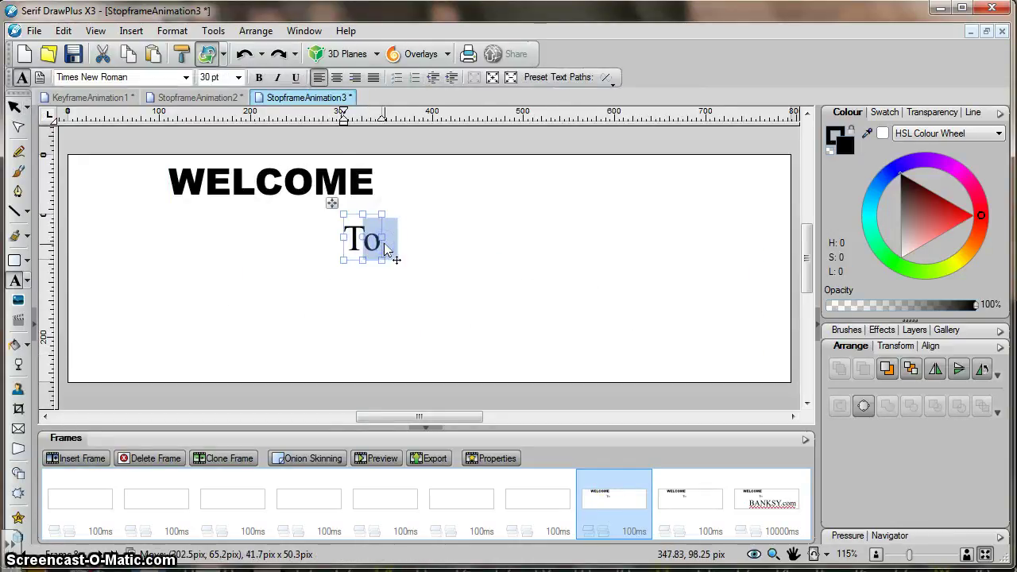
key(Delete)
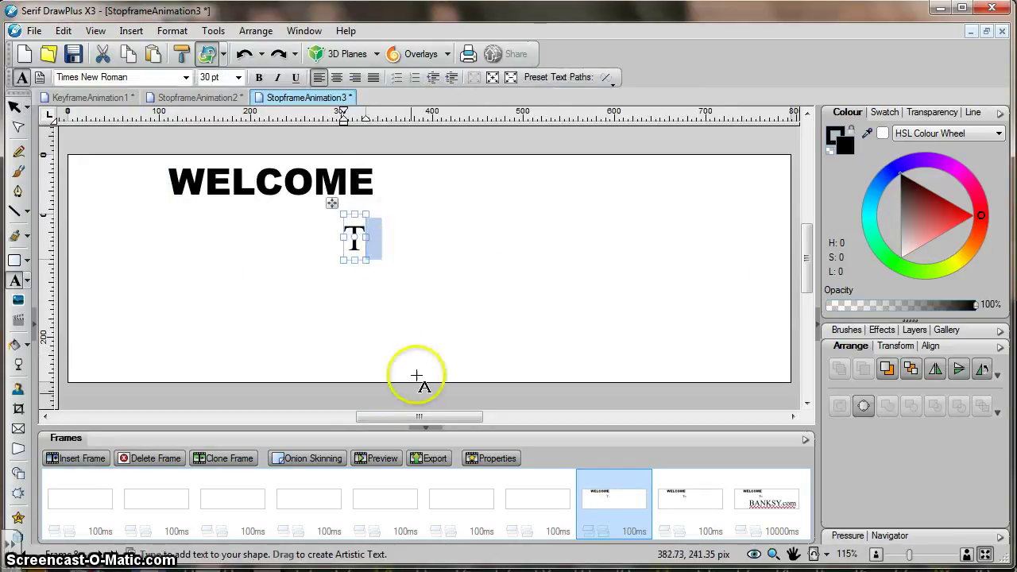
click(15, 107)
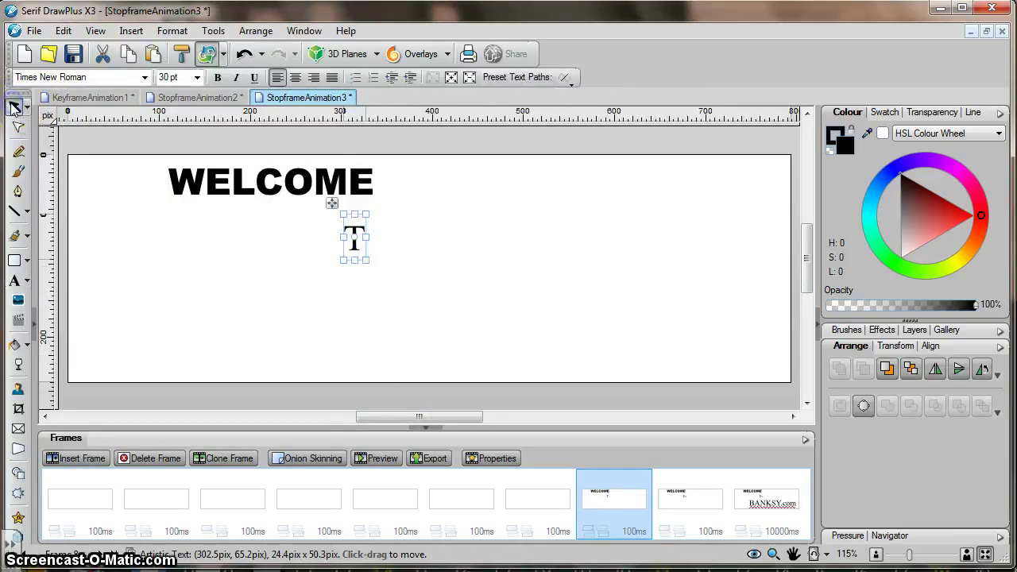
Paste the titles onto frame 7 and delete BANKSY.com and To, leaving only WELCOME
click(540, 501)
key(ctrl+v)
click(459, 325)
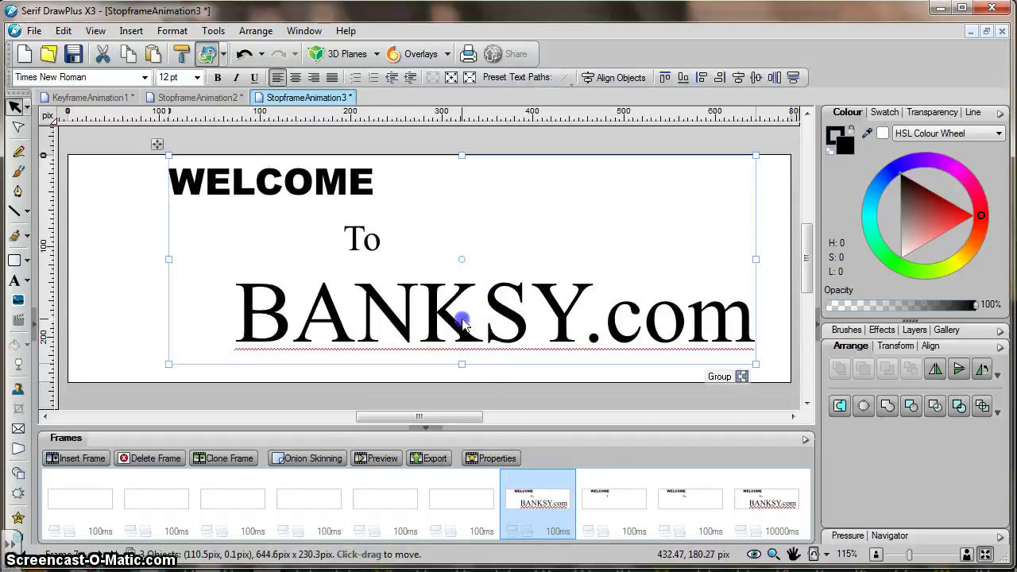
key(Delete)
click(362, 238)
key(Delete)
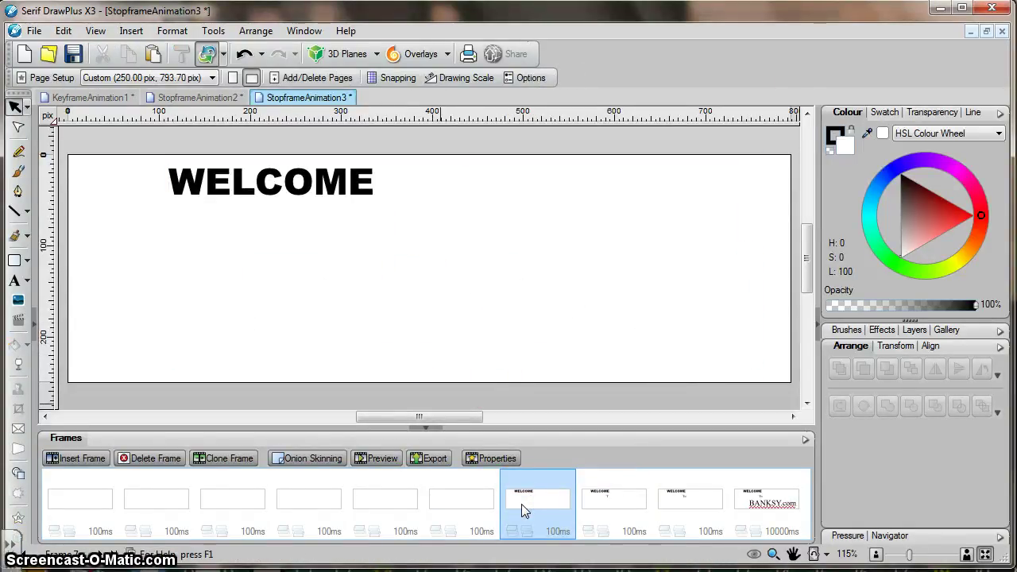
Review frames 8, 9 and 10, then return to frame 7
click(602, 499)
click(690, 512)
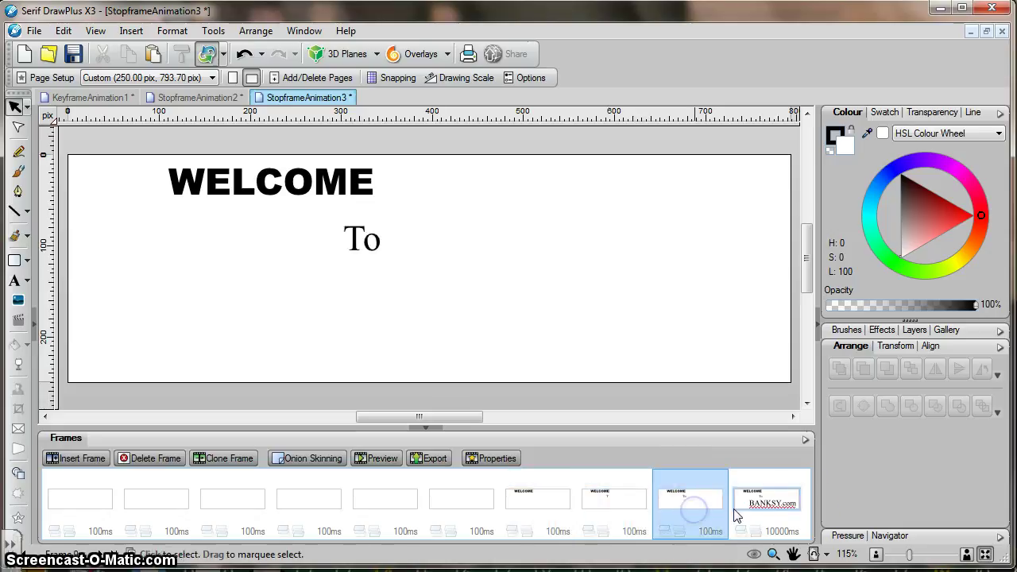
click(793, 508)
click(536, 501)
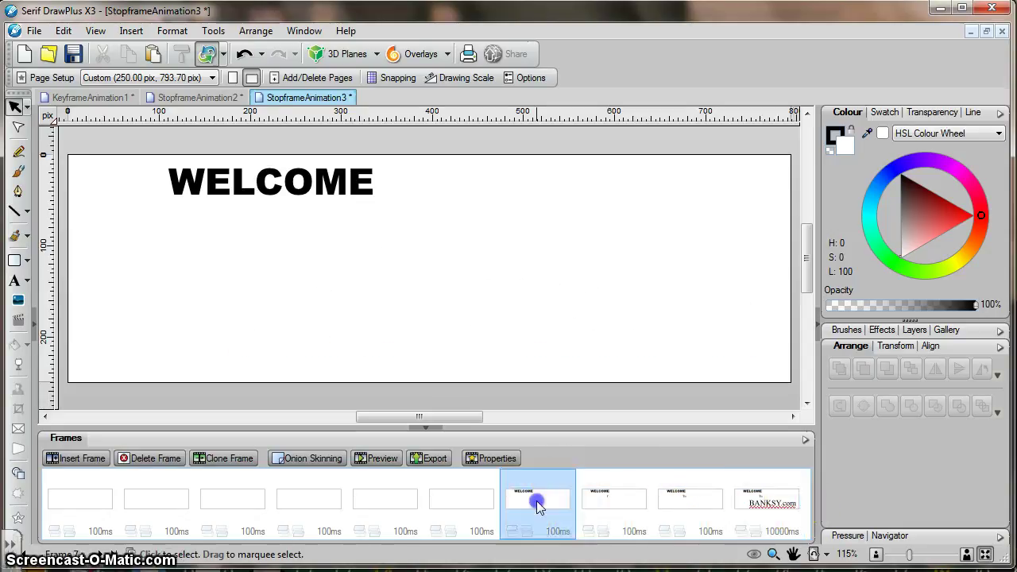
Paste the titles onto frame 6 and trim them down to 'WELCOM'
click(449, 497)
key(ctrl+v)
click(371, 314)
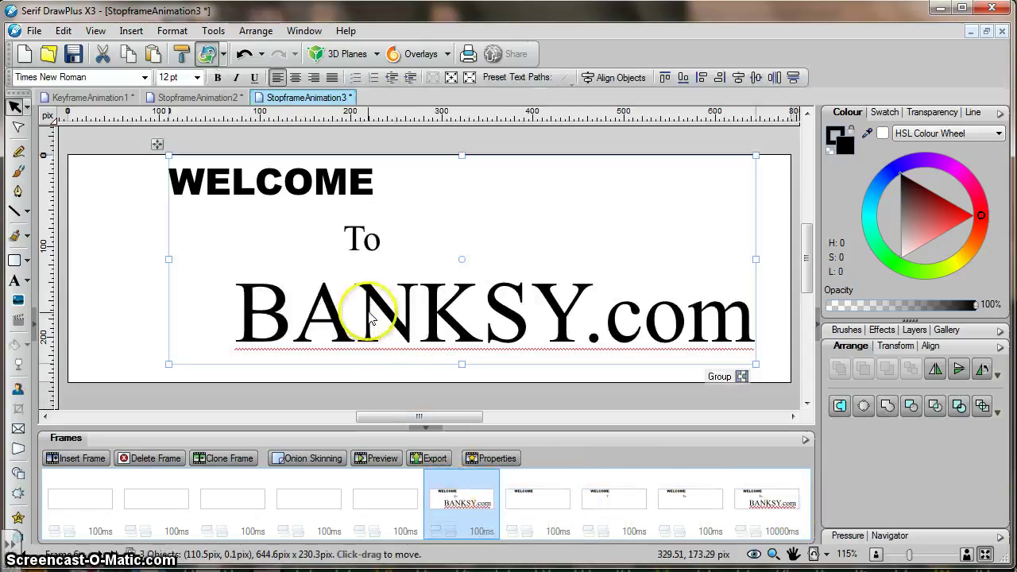
key(Delete)
click(367, 237)
key(Delete)
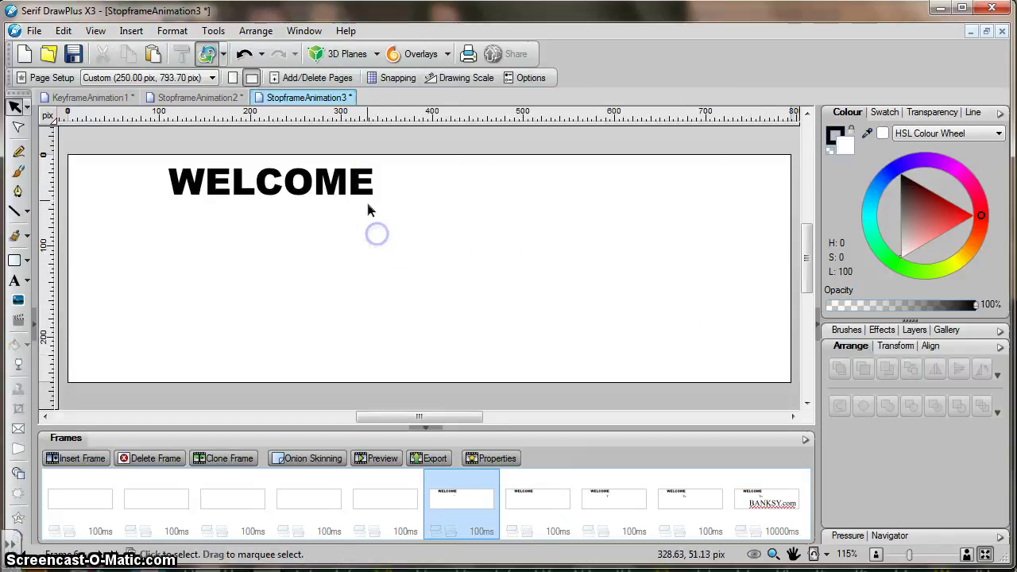
click(363, 186)
click(355, 181)
drag(355, 181, 386, 193)
key(Delete)
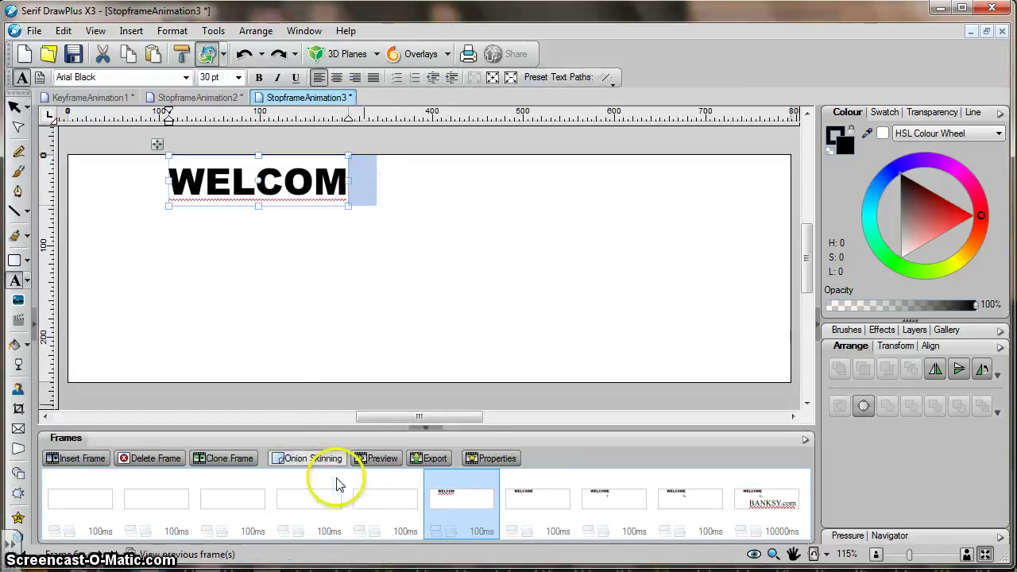
click(14, 110)
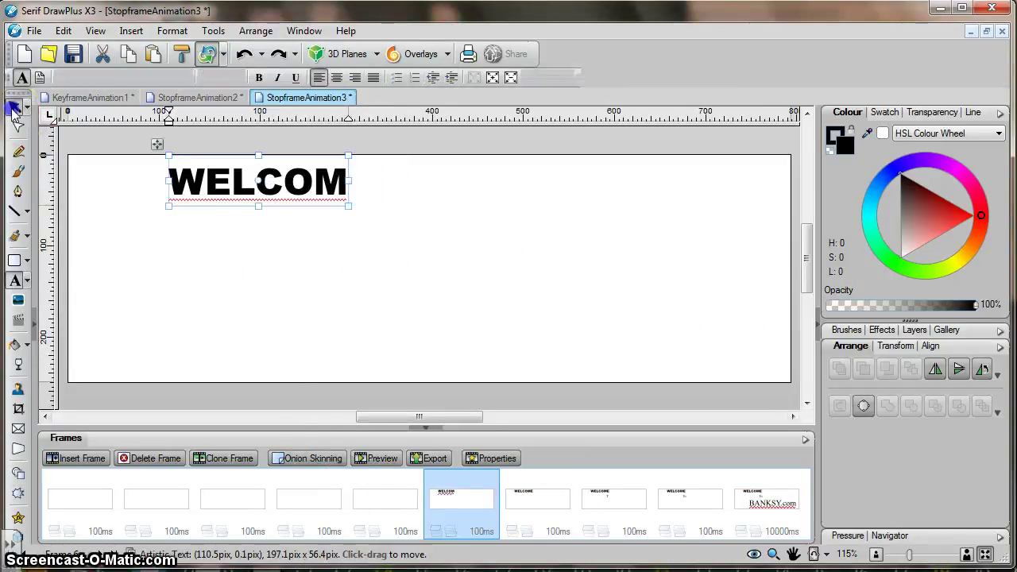
click(202, 97)
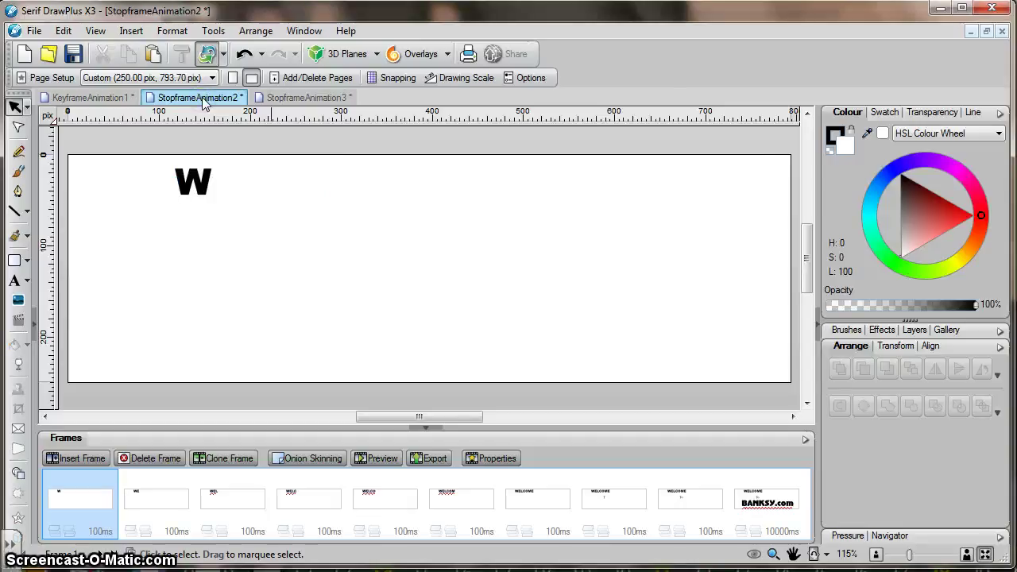
Step through StopframeAnimation2's frames 2 to 10, from 'WE' up to the full WELCOME To BANKSY.com
click(155, 505)
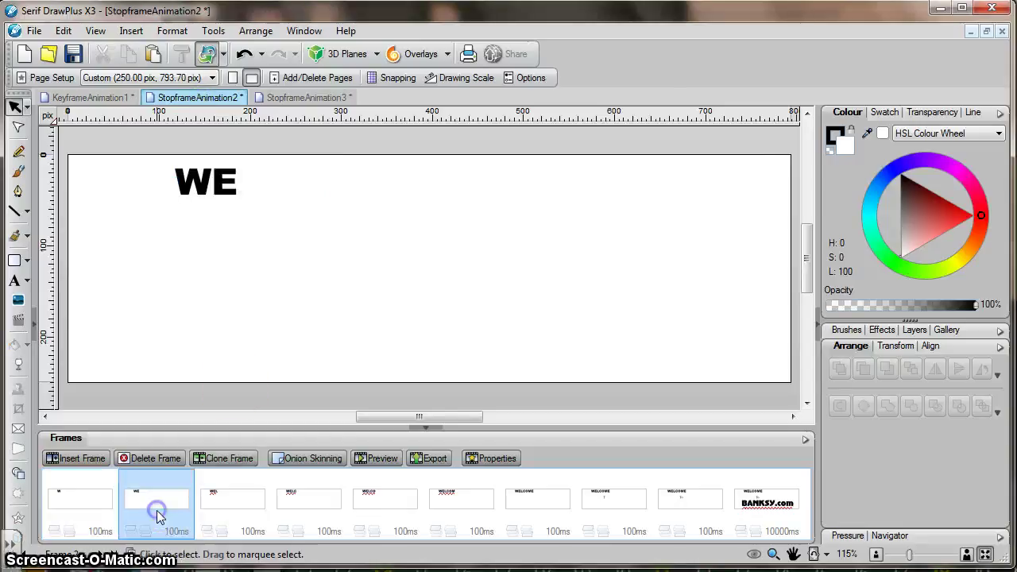
click(226, 513)
click(293, 514)
click(383, 511)
click(449, 502)
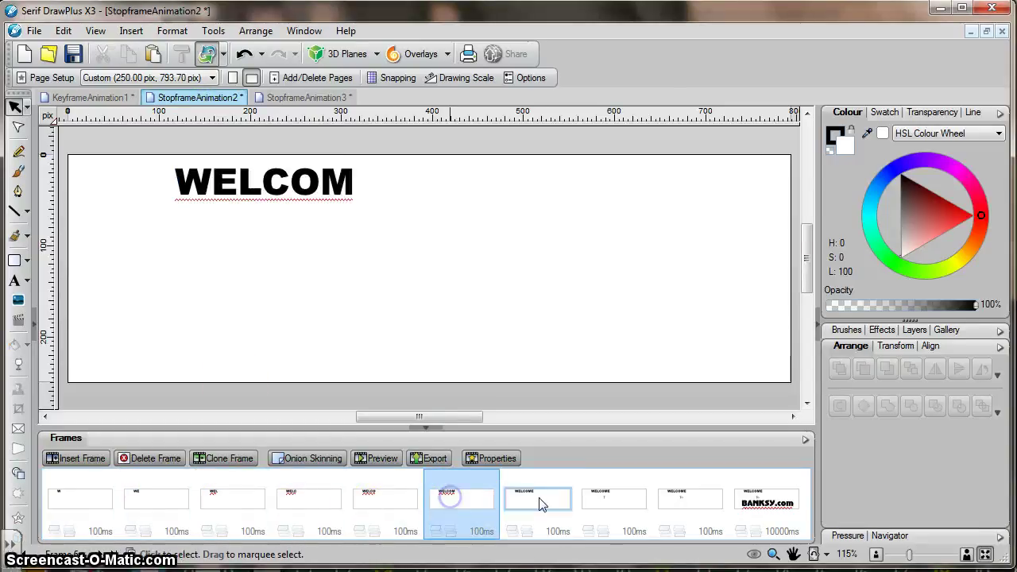
click(539, 504)
click(606, 505)
click(689, 504)
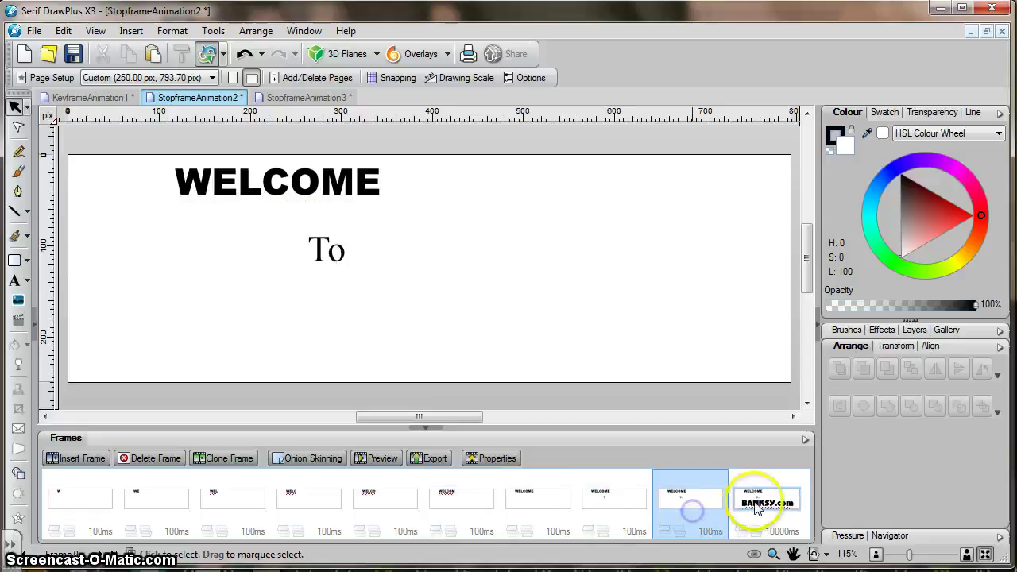
click(757, 508)
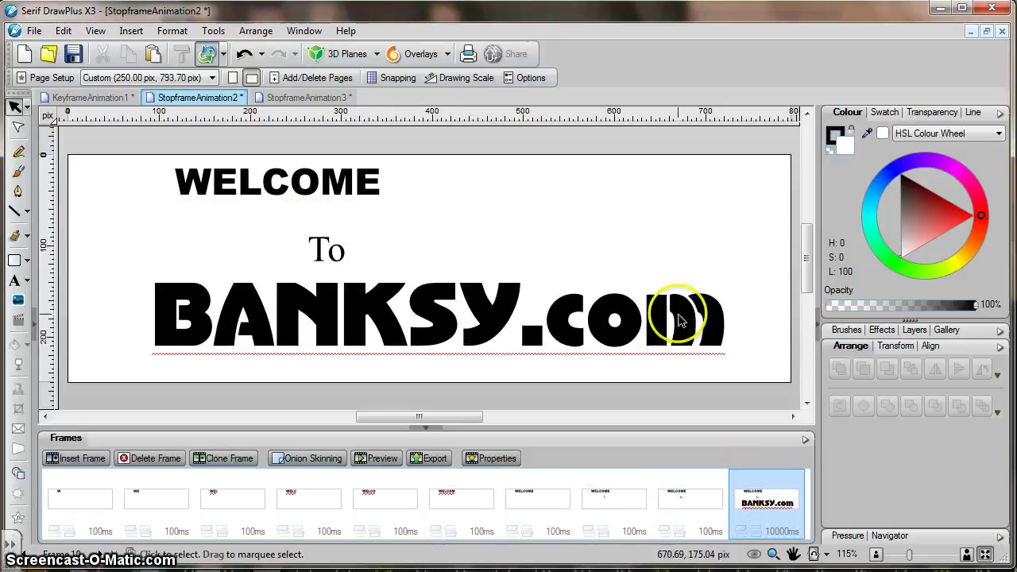
click(433, 460)
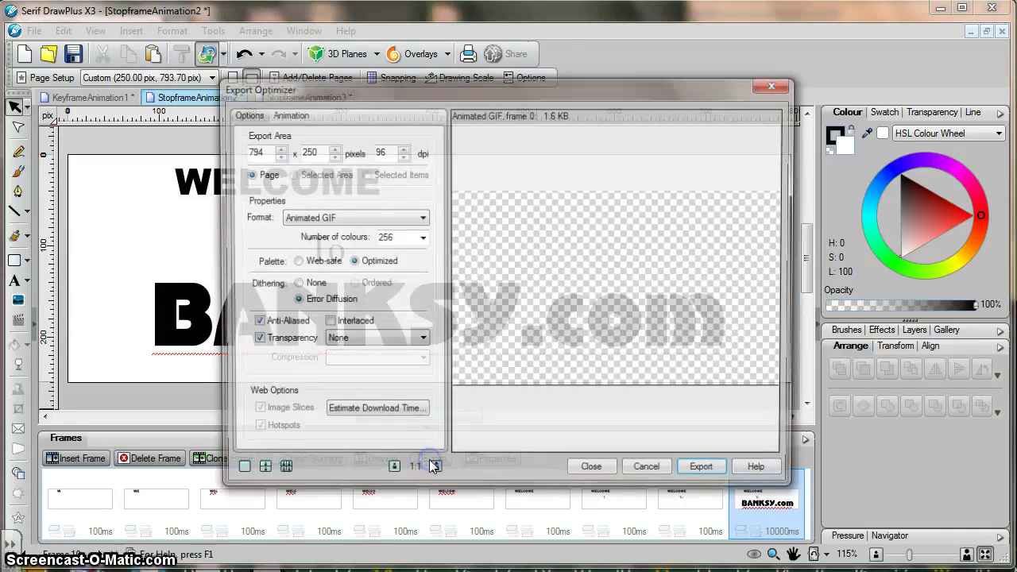
mouse_move(489, 410)
mouse_down()
mouse_move(681, 341)
mouse_move(556, 309)
mouse_move(561, 239)
mouse_up()
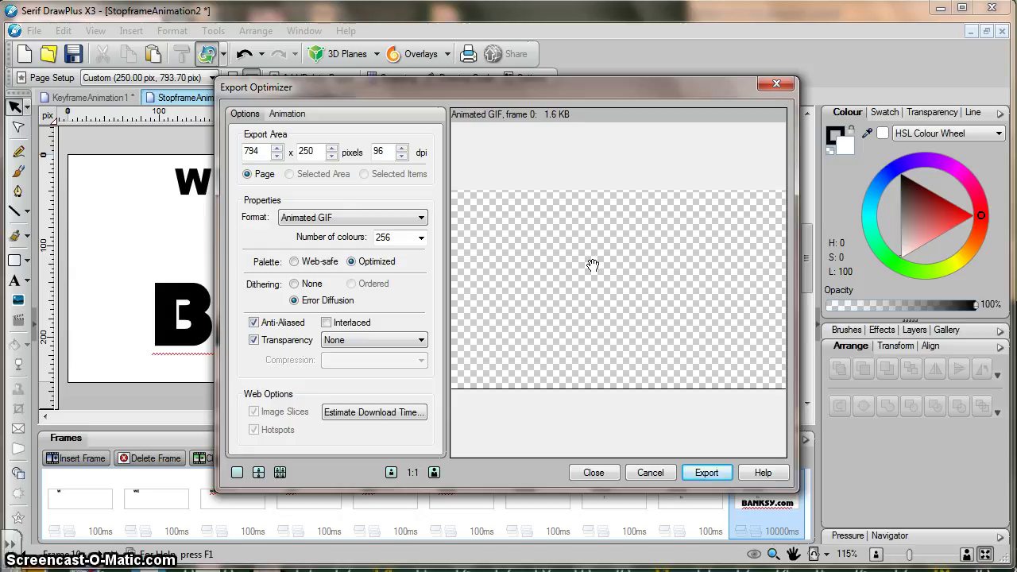
click(701, 471)
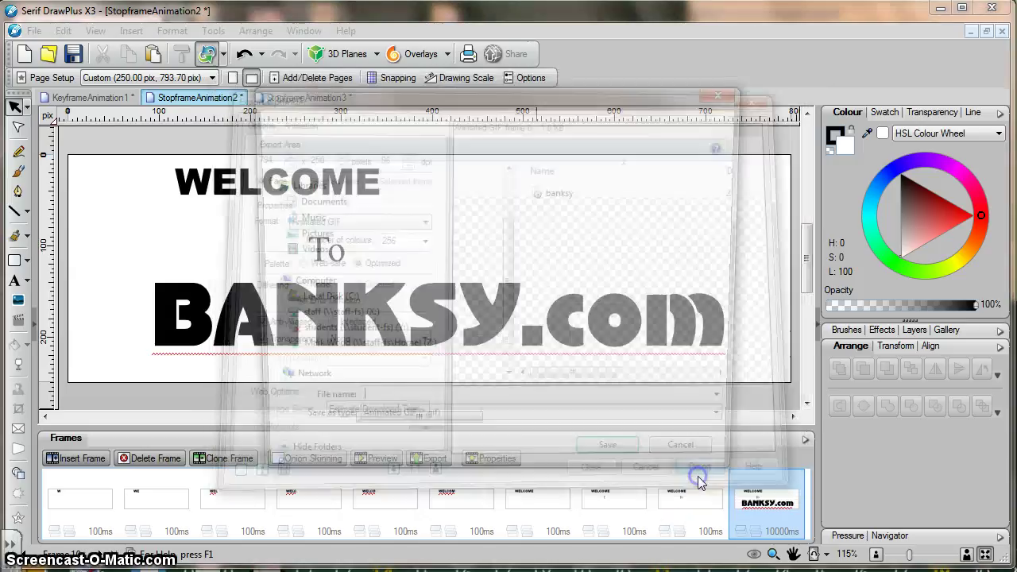
click(682, 505)
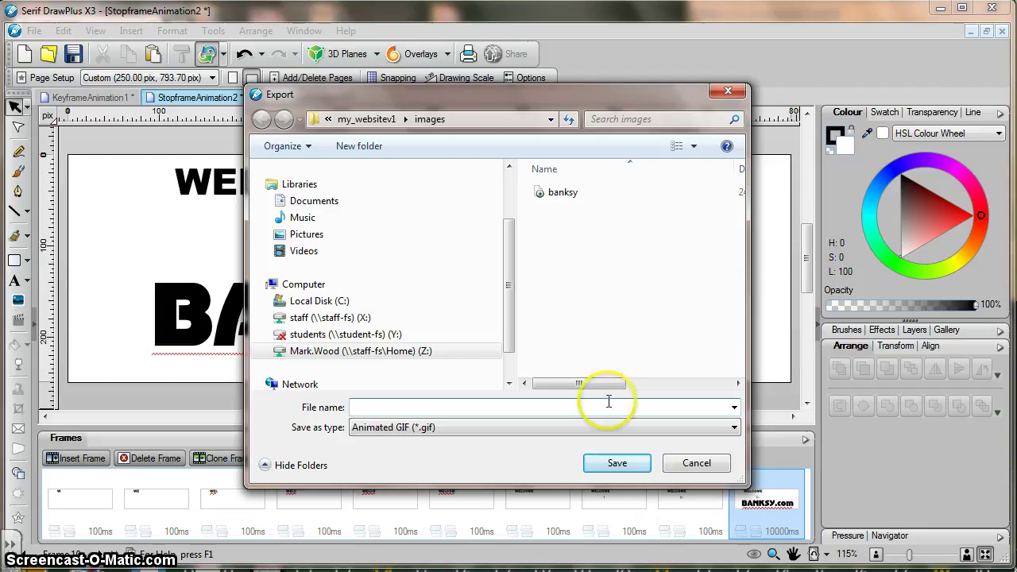
click(420, 351)
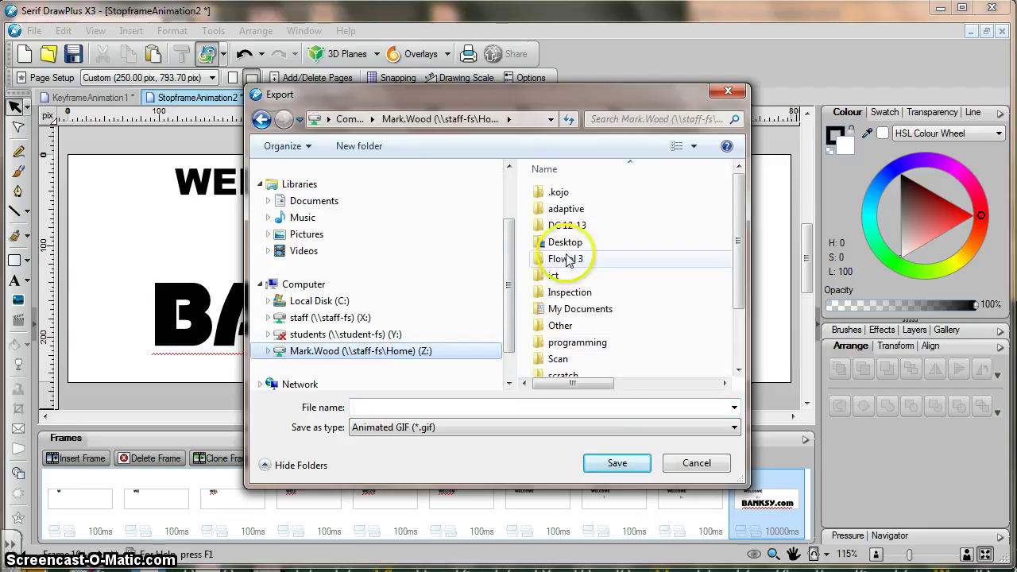
click(567, 226)
double_click(567, 227)
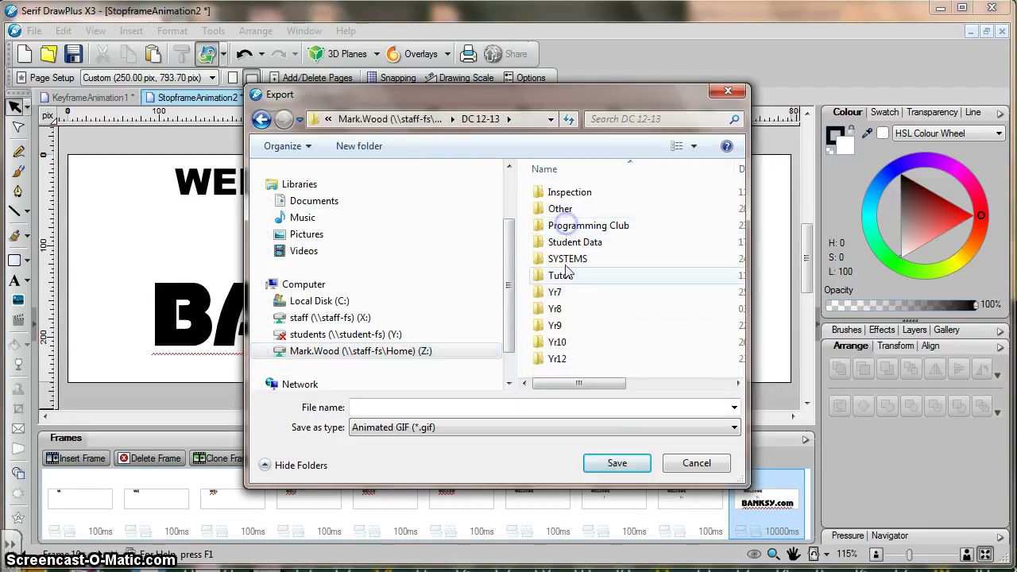
double_click(559, 309)
double_click(577, 228)
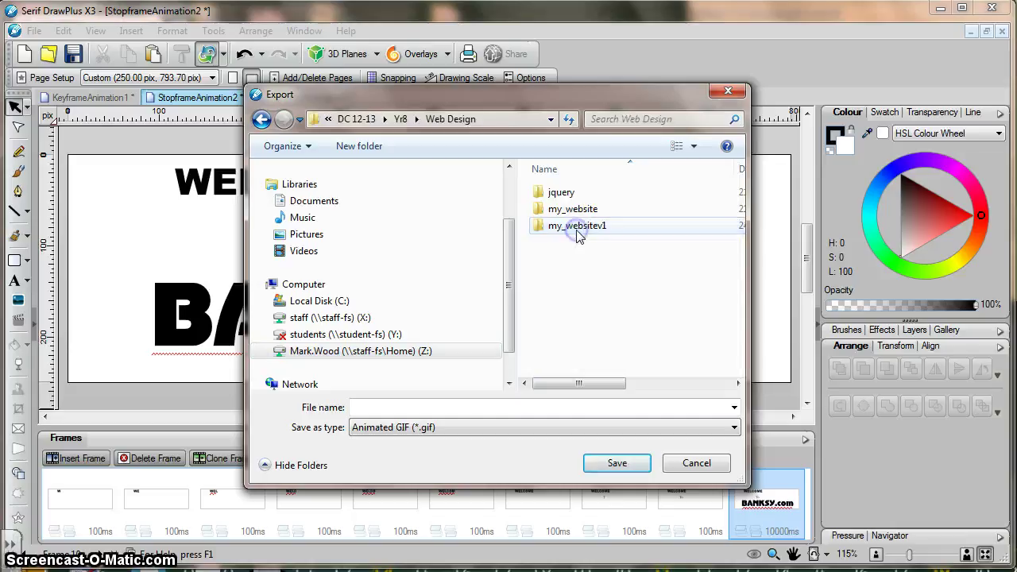
double_click(577, 228)
click(567, 212)
double_click(568, 212)
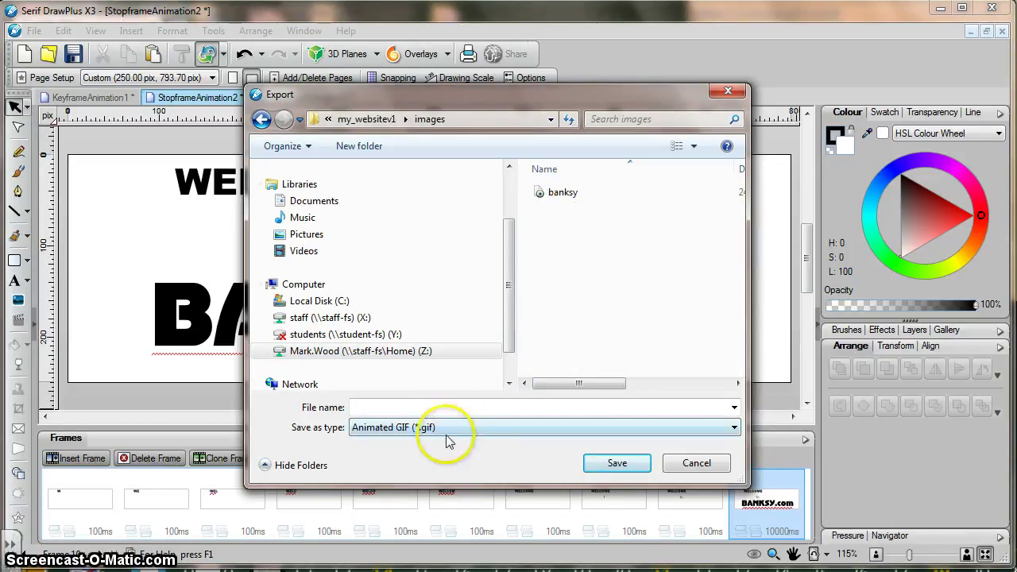
click(437, 403)
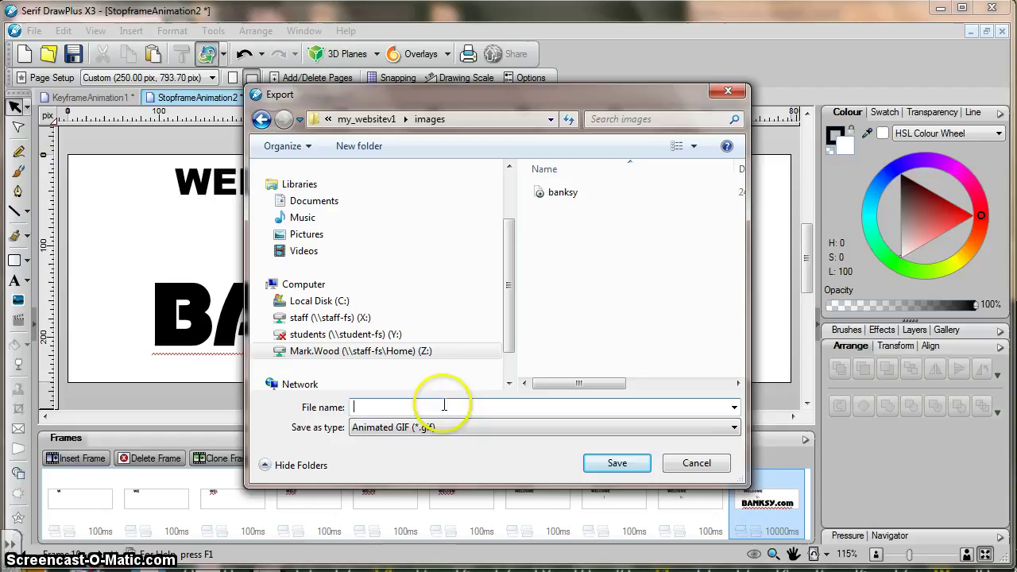
click(718, 463)
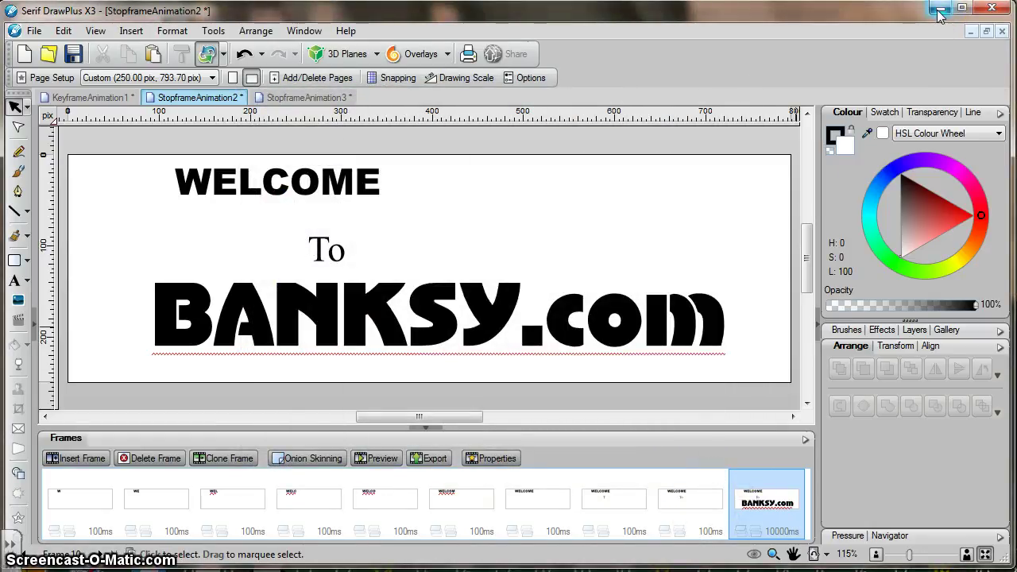
Minimize DrawPlus and check that the splash page's HERE link reaches home.html and back
click(939, 10)
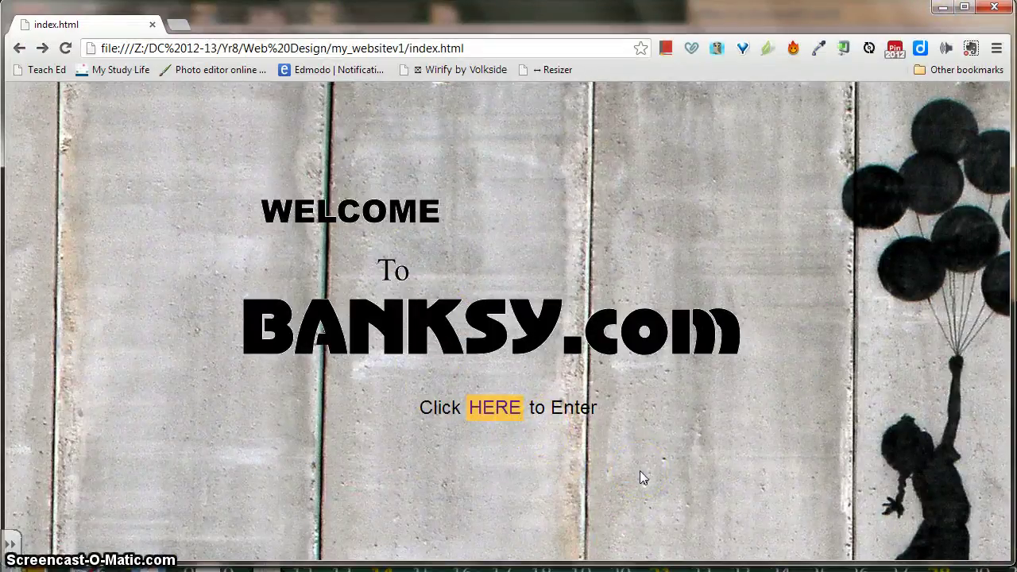
drag(638, 472, 659, 479)
click(602, 469)
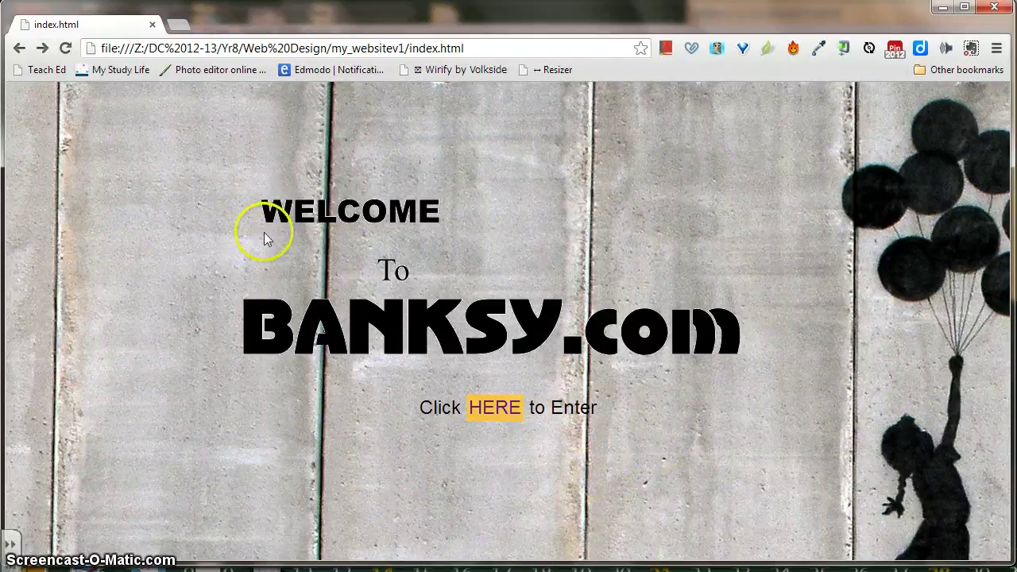
click(470, 46)
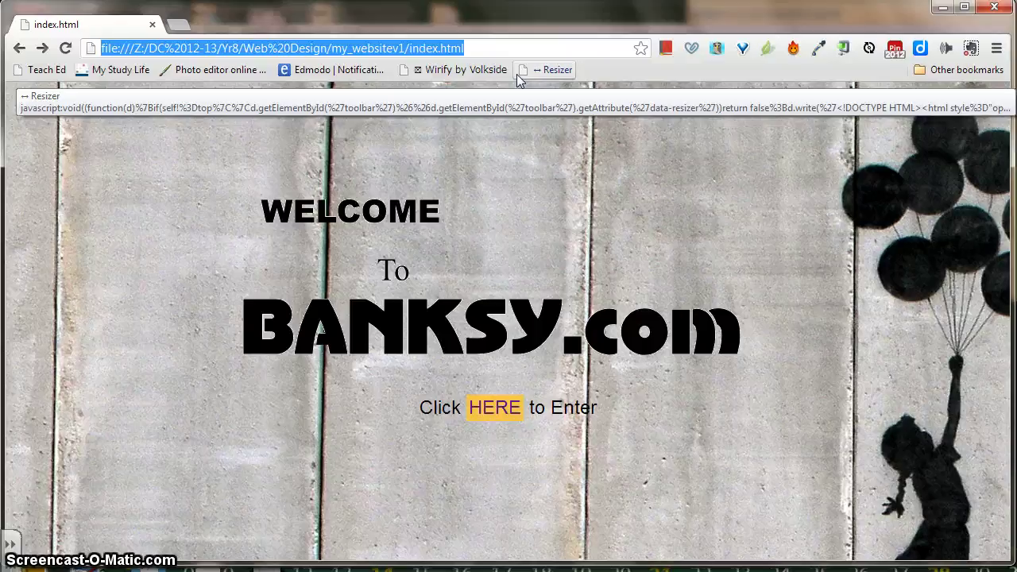
click(508, 411)
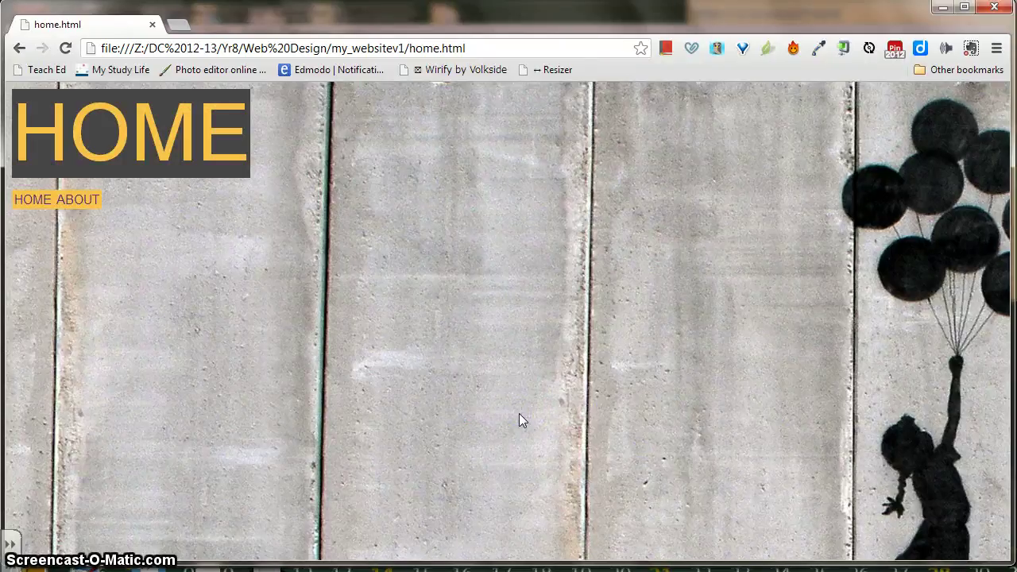
click(20, 48)
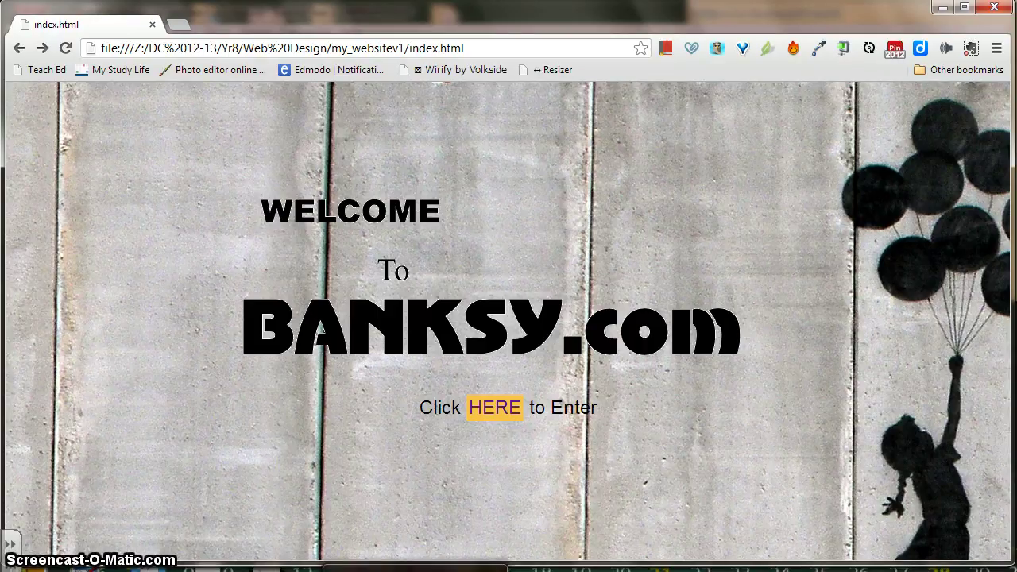
Glance at the website folder, then follow HERE from index.html to home.html
click(259, 565)
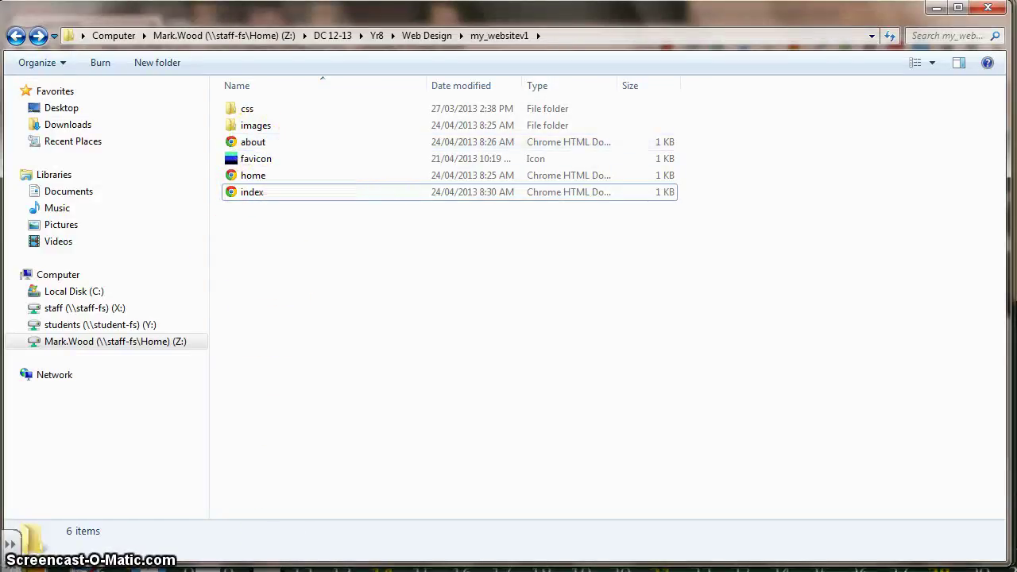
key(alt+Tab)
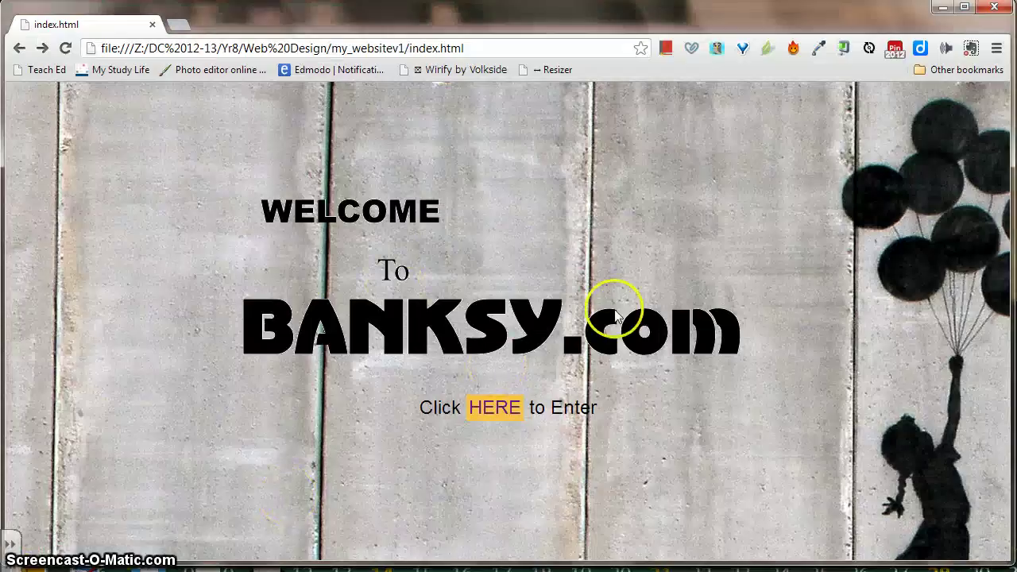
drag(475, 48, 413, 49)
click(641, 443)
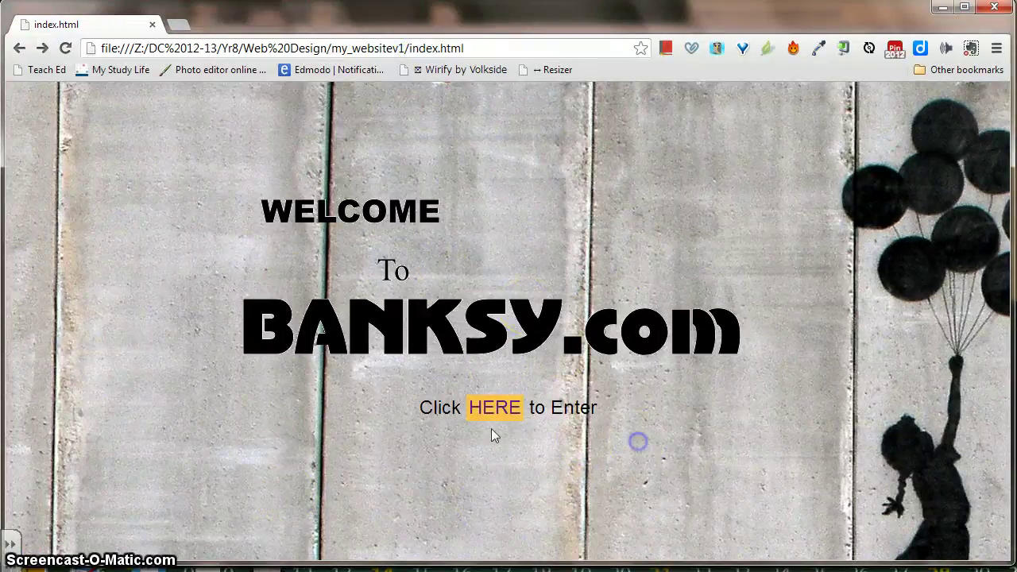
click(498, 408)
drag(470, 48, 410, 48)
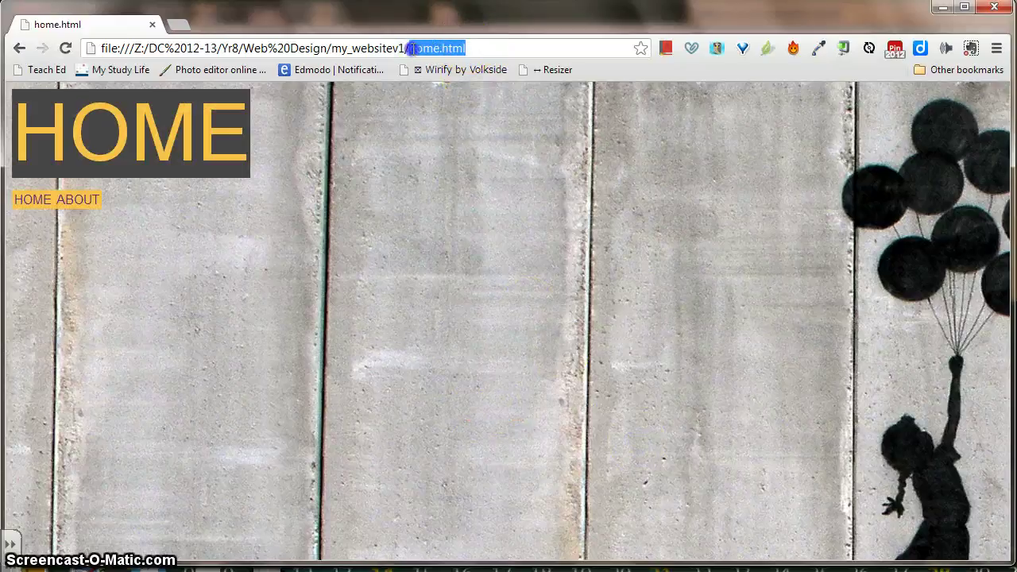
Open about.html, go back twice to index.html, and narrow the Chrome window
click(76, 199)
drag(469, 49, 407, 50)
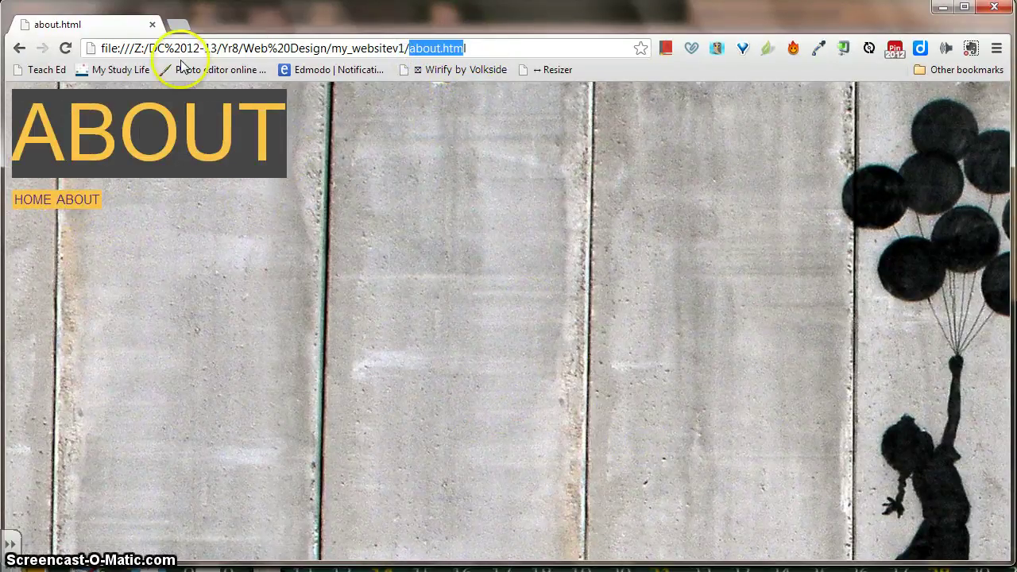
click(20, 49)
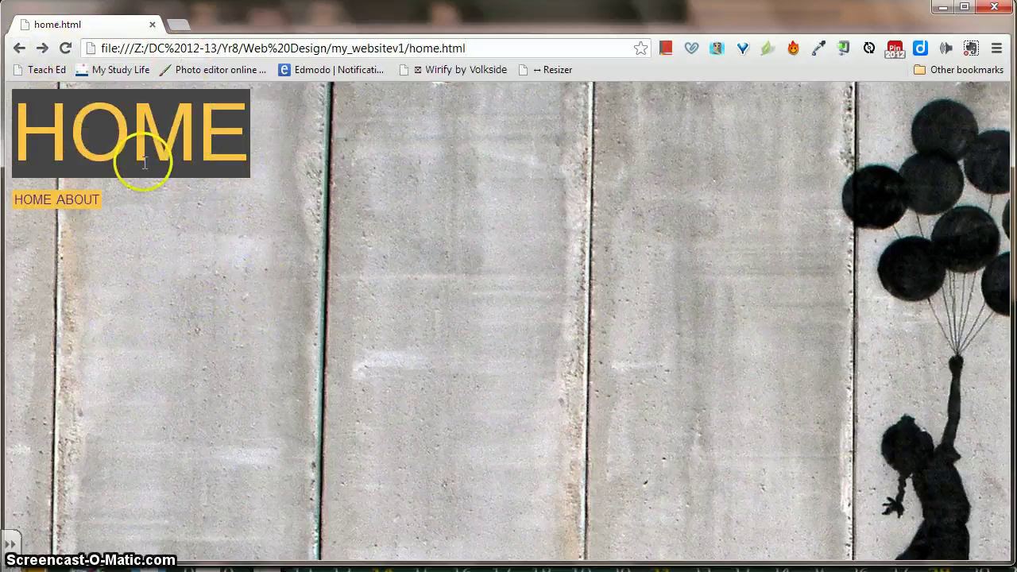
click(20, 48)
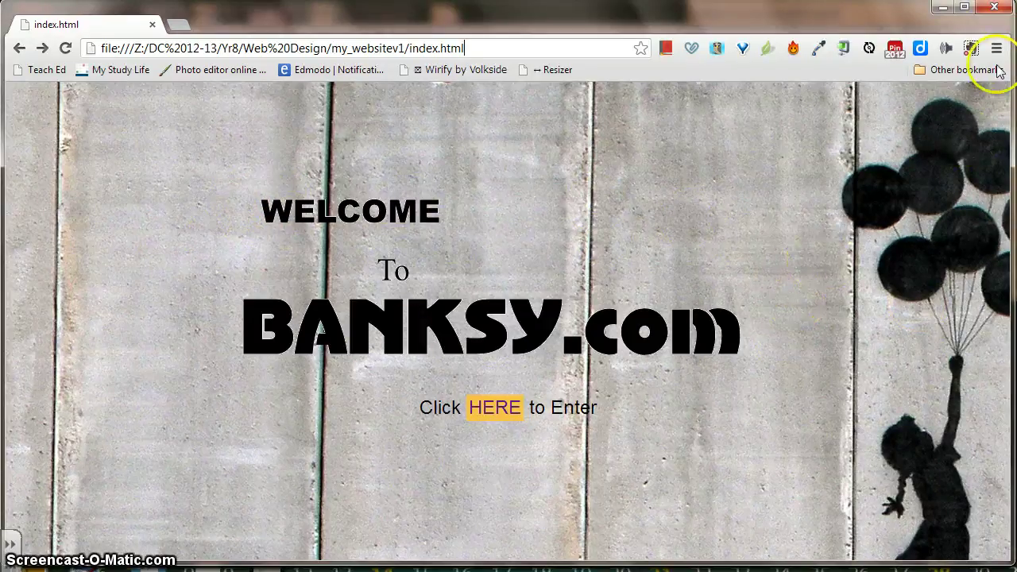
drag(1007, 91, 1004, 224)
Show the index.html code and highlight its style.css link on line 6
key(alt+Tab)
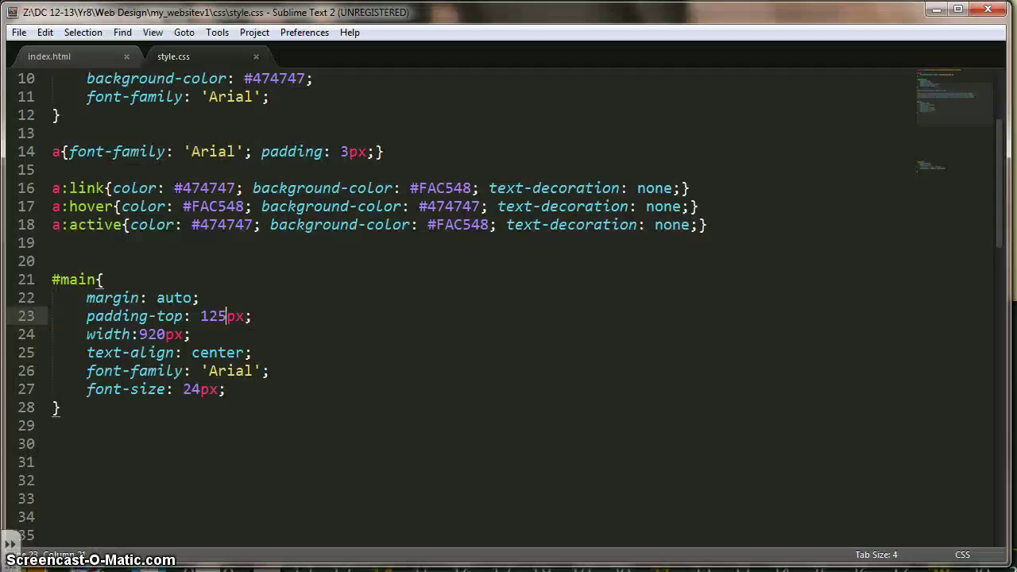
click(69, 57)
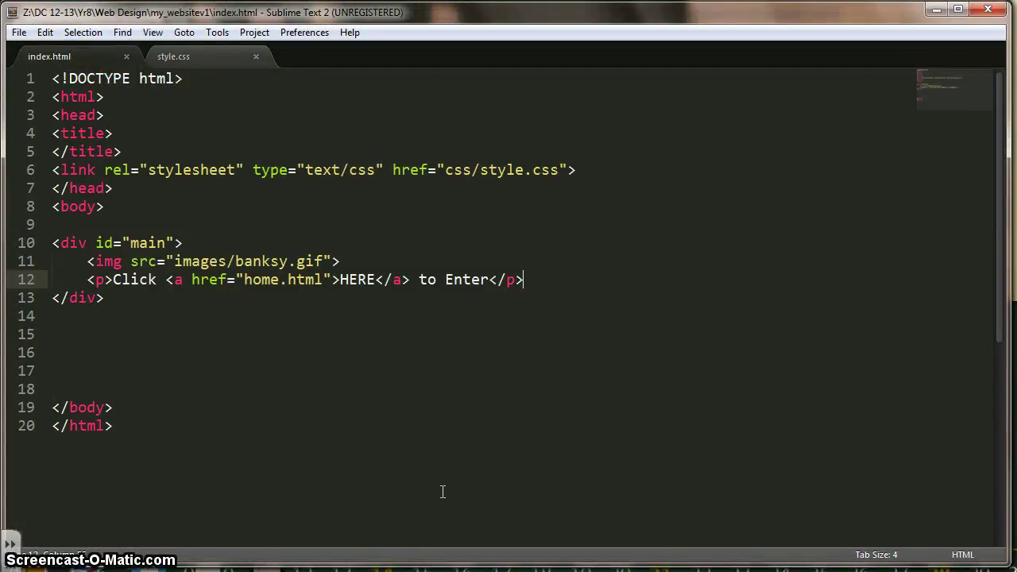
drag(108, 425, 46, 78)
click(700, 195)
drag(591, 169, 45, 173)
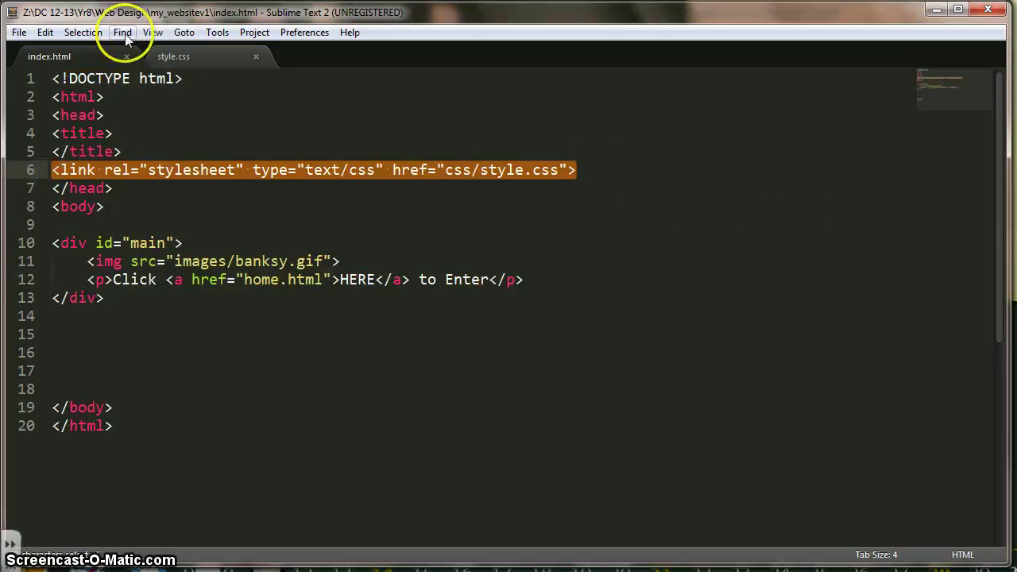
Check the body background-image declaration in style.css
click(170, 56)
scroll(363, 294, up, 3)
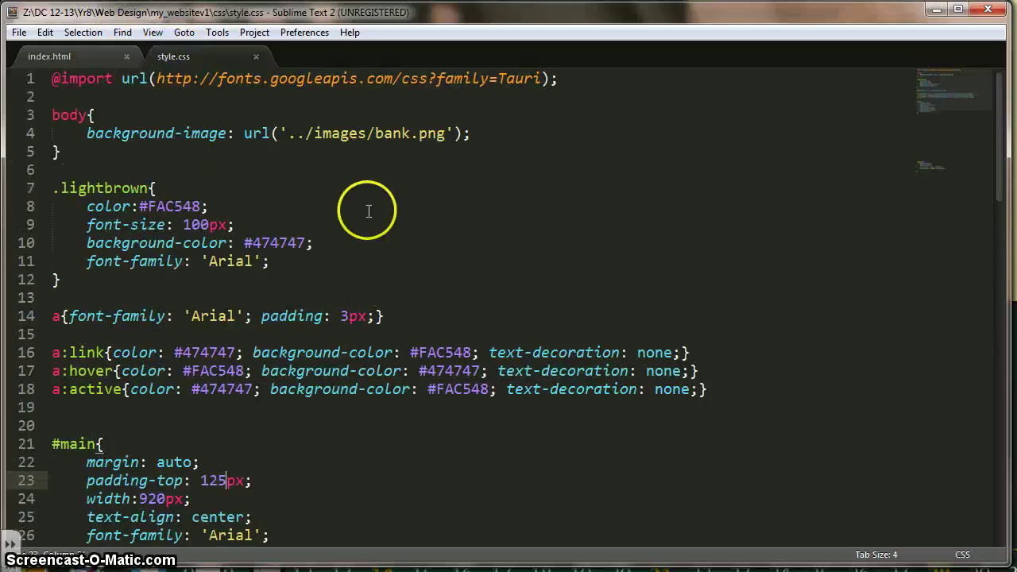
drag(471, 134, 80, 134)
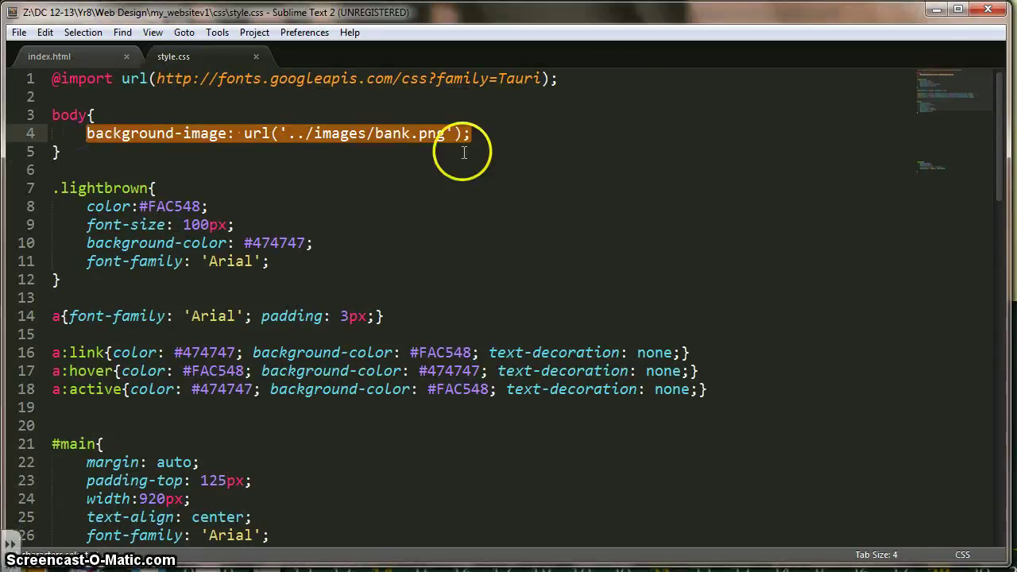
click(492, 136)
Highlight the <div id="main"> tag on line 10 of index.html, then view the page in Chrome
click(77, 57)
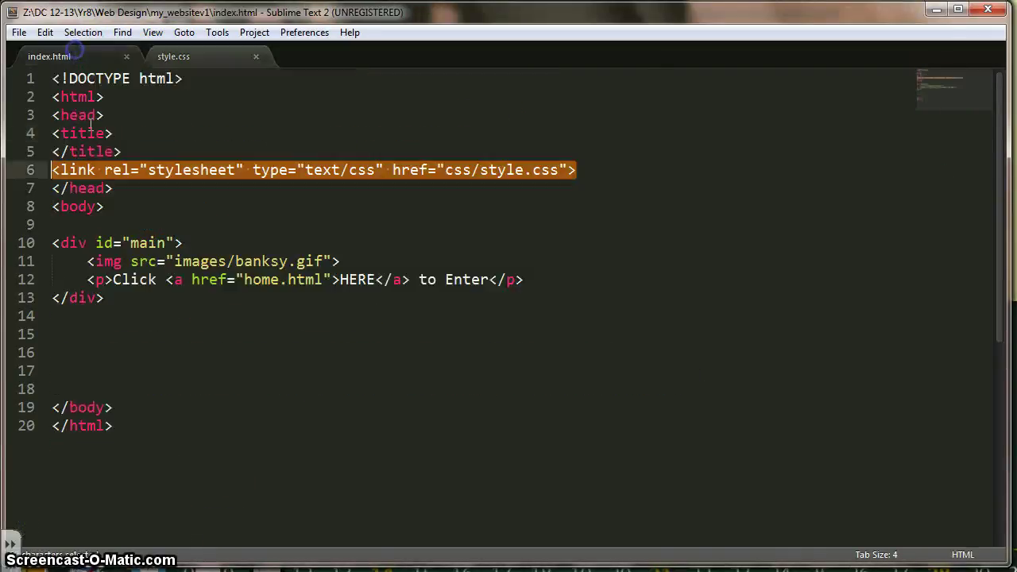
click(51, 242)
drag(51, 242, 171, 248)
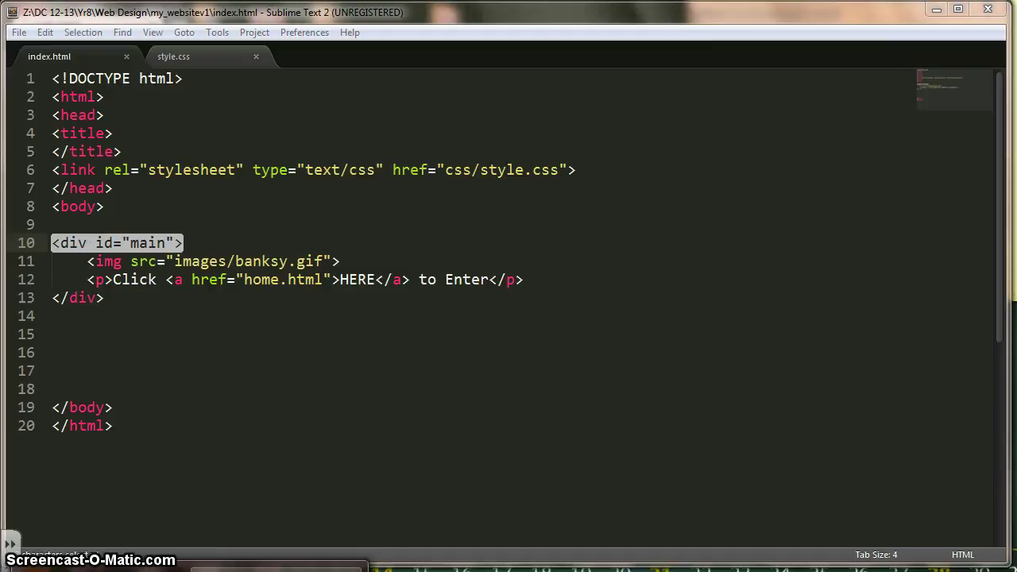
key(alt+Tab)
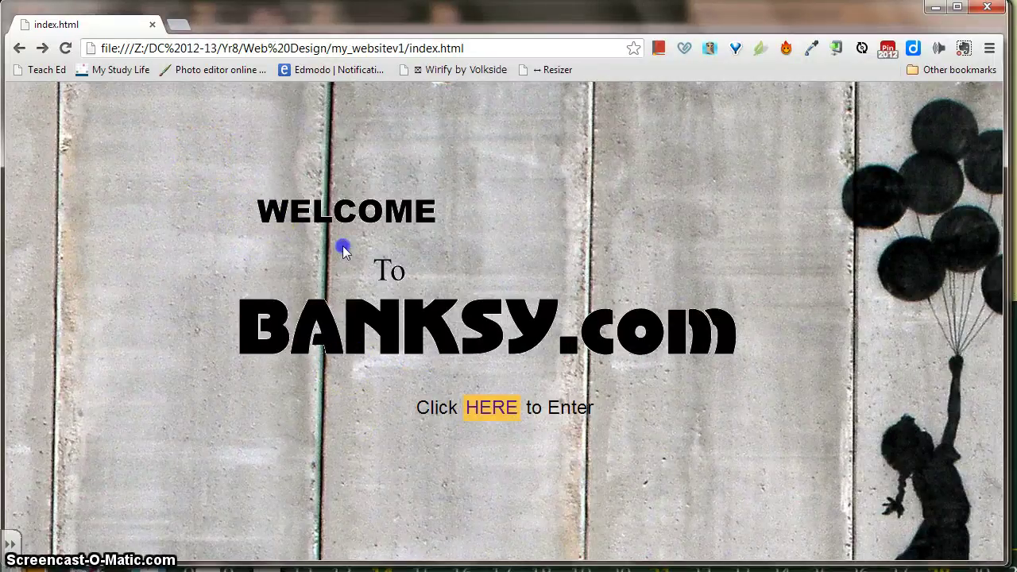
key(F5)
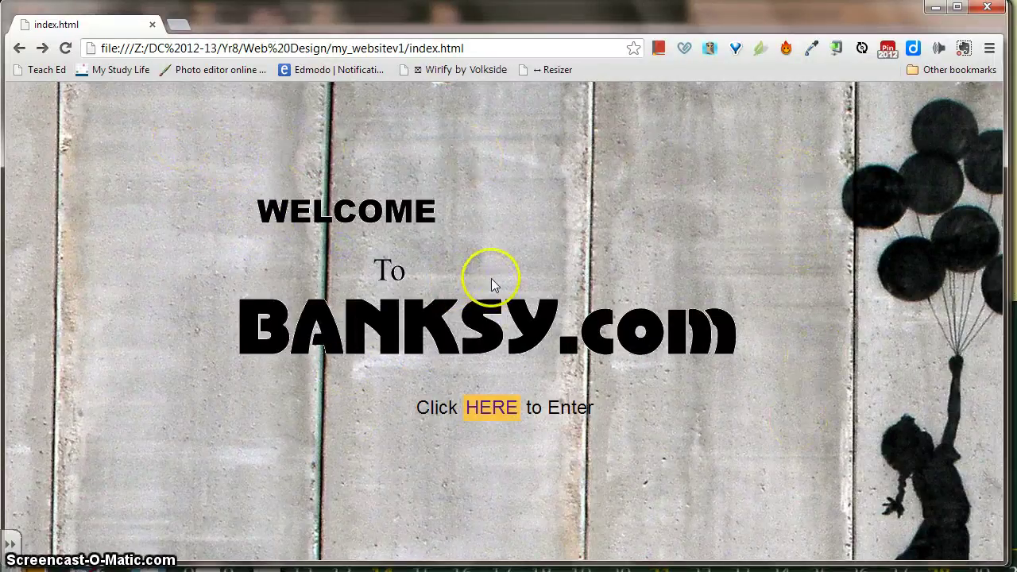
right_click(491, 285)
click(536, 525)
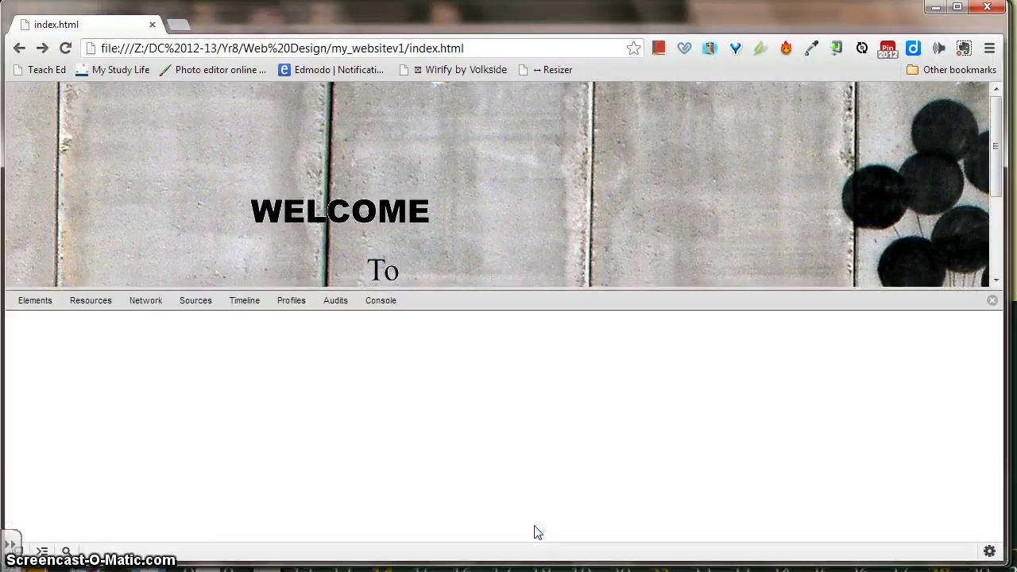
drag(995, 154, 993, 222)
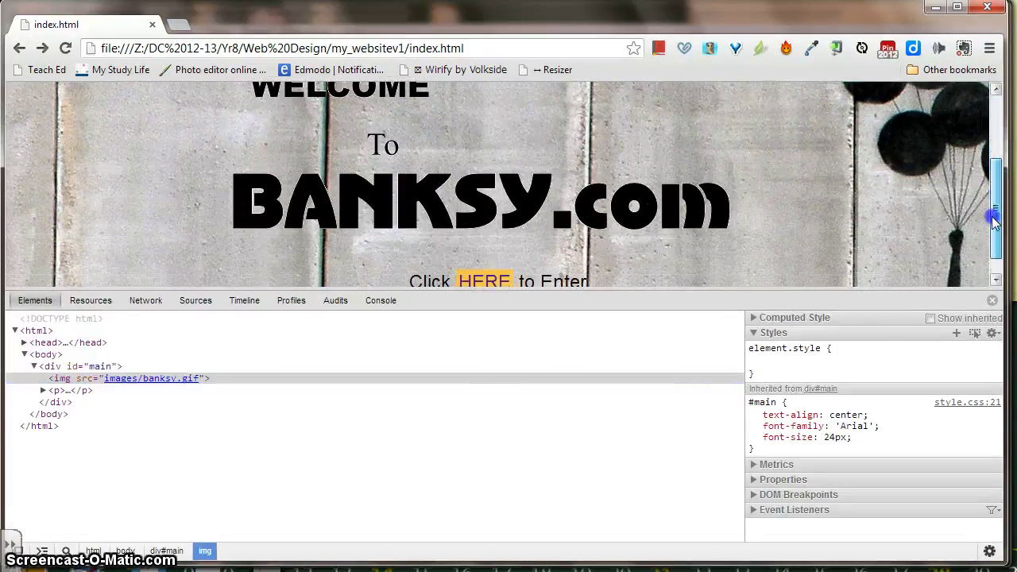
mouse_move(109, 381)
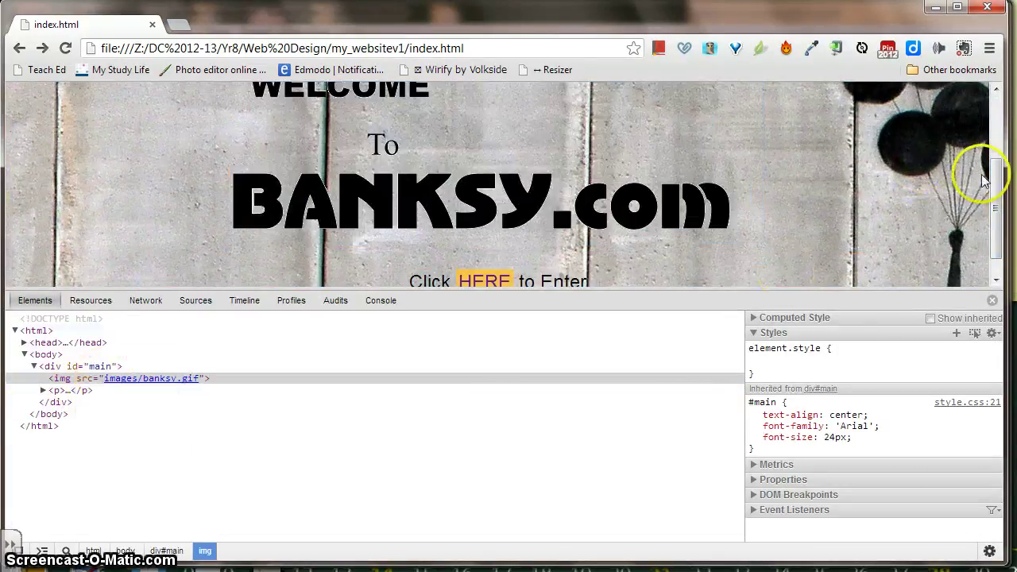
mouse_move(993, 172)
mouse_down()
mouse_move(994, 186)
mouse_move(990, 179)
mouse_up()
mouse_move(79, 365)
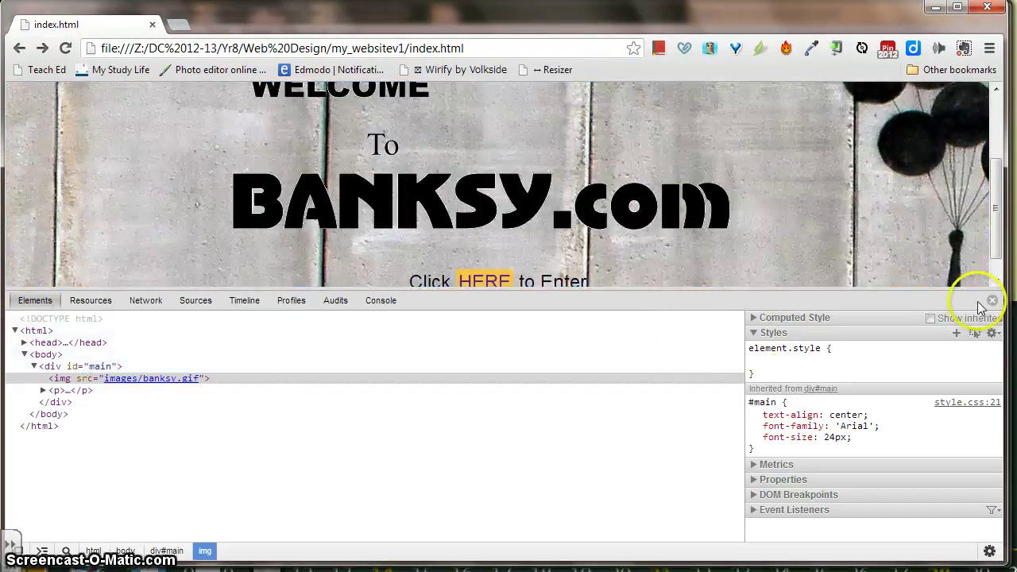
click(991, 300)
Highlight the main div opening tag on line 10 of index.html
key(alt+Tab)
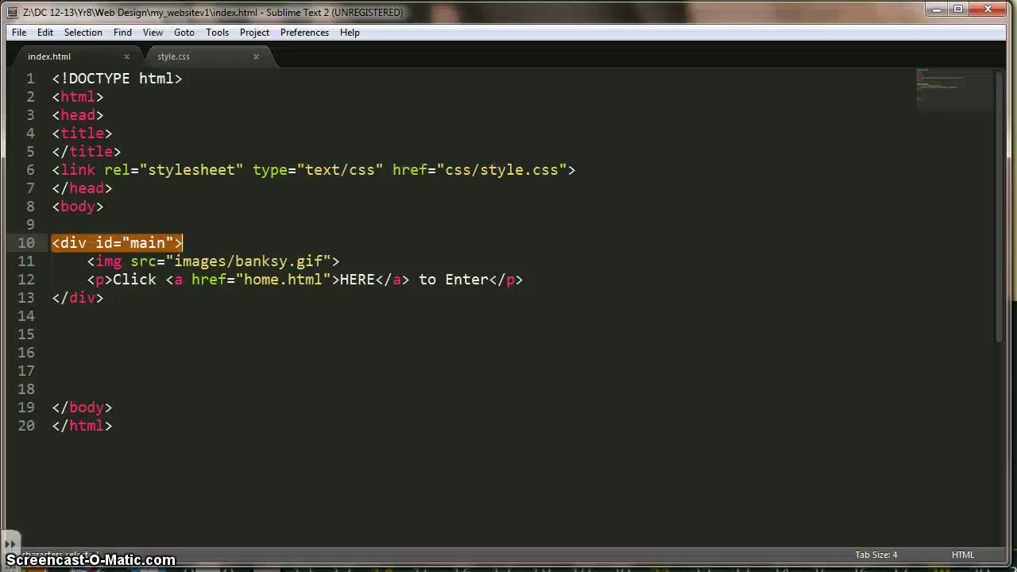
click(102, 327)
drag(185, 243, 351, 262)
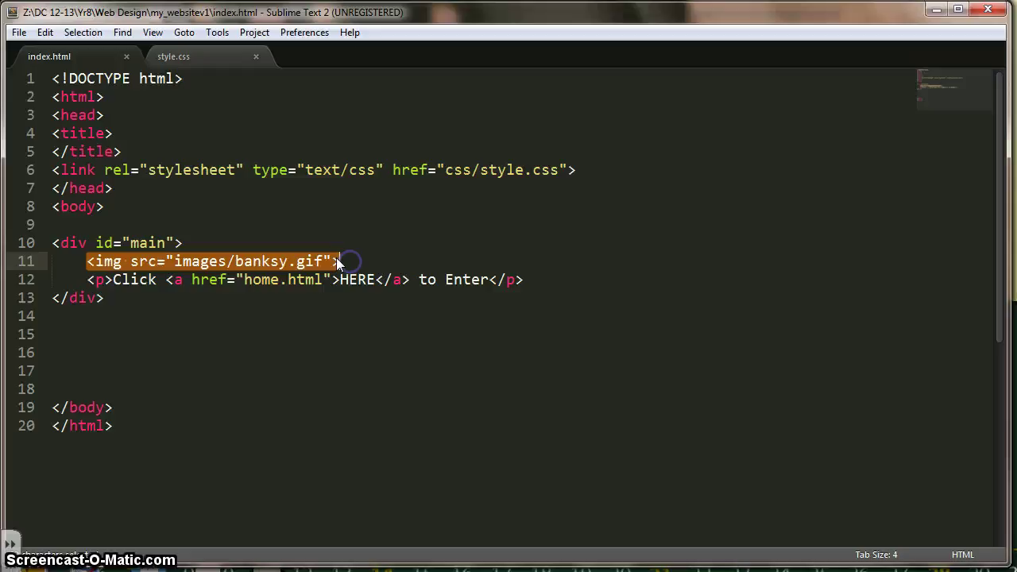
click(137, 264)
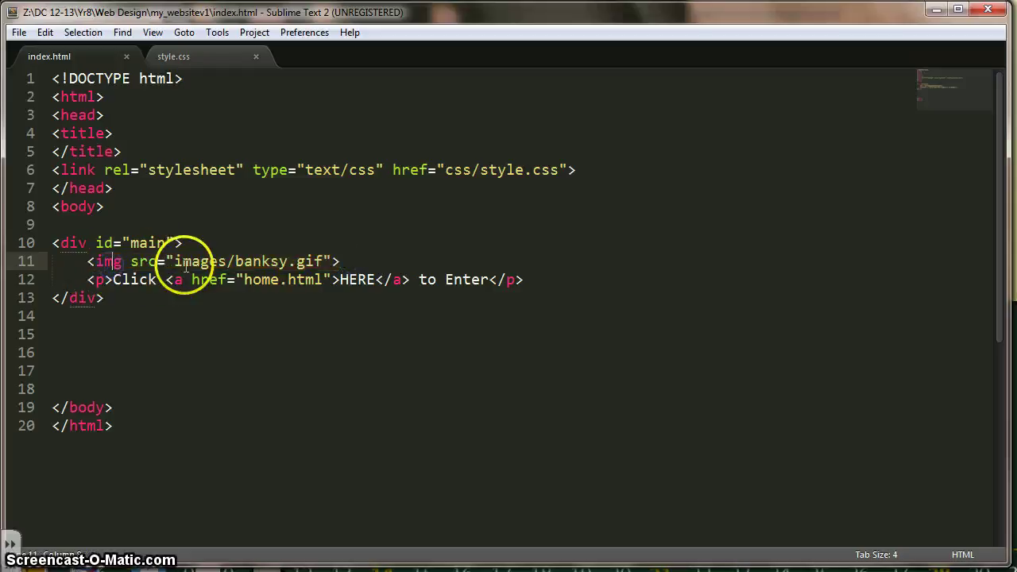
Move the my_websitev1 folder window beside the code editor and select the index file
key(alt+Tab)
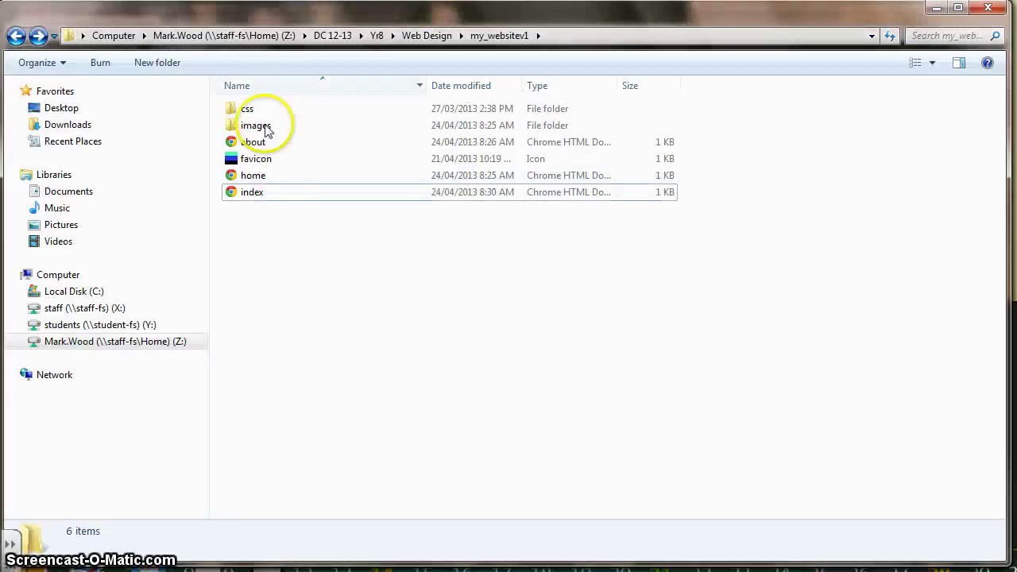
drag(283, 22, 665, 38)
click(843, 221)
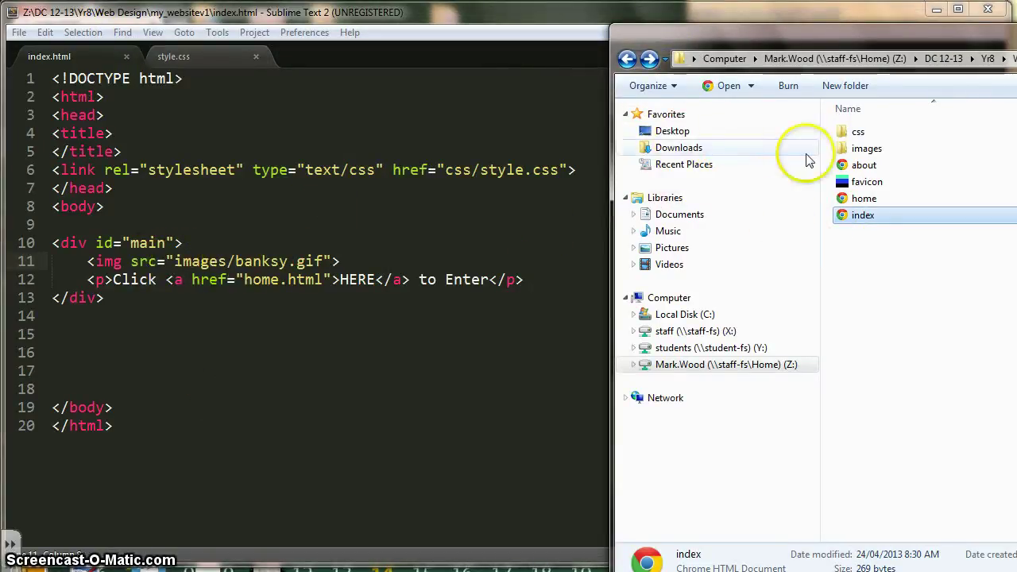
In the images folder, confirm in Properties that banksy is a 24.7 KB .gif, then close the folder window
double_click(844, 150)
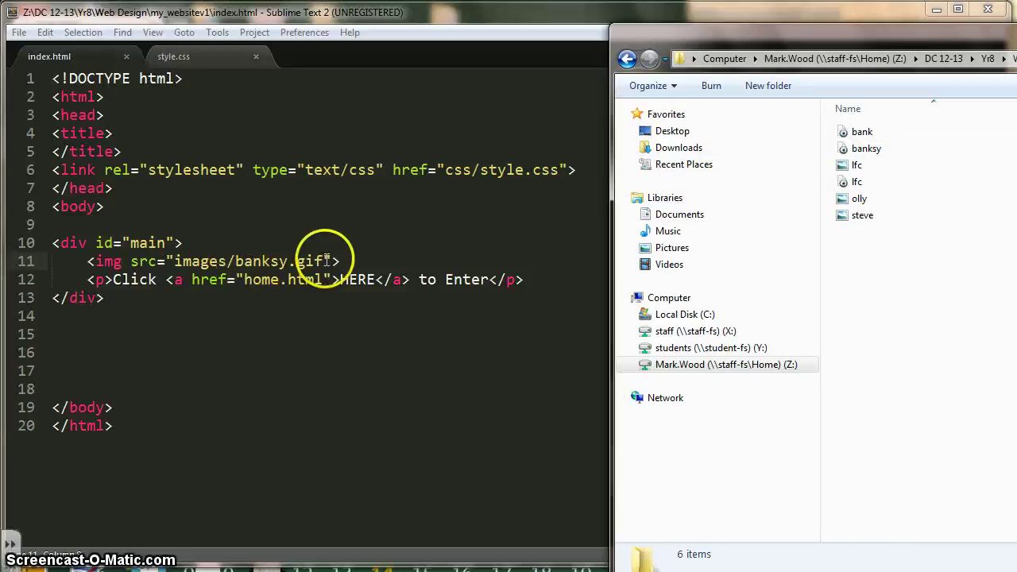
click(841, 149)
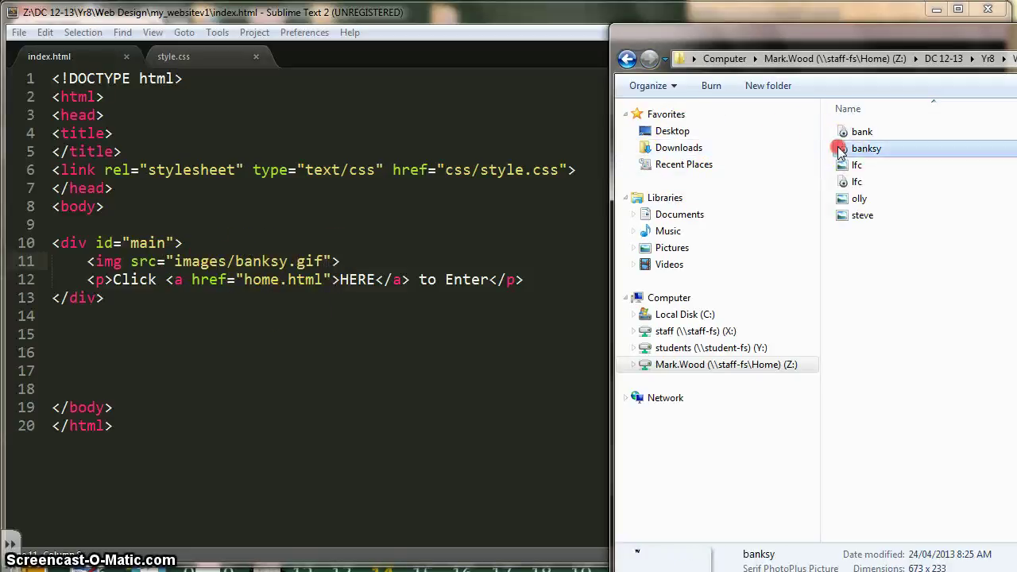
right_click(841, 151)
click(844, 567)
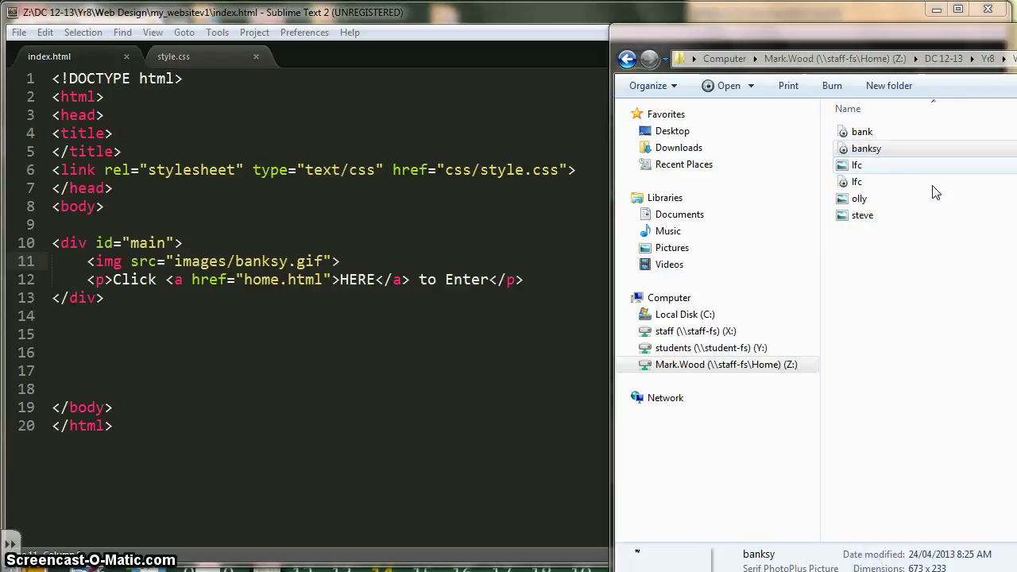
drag(908, 150, 898, 142)
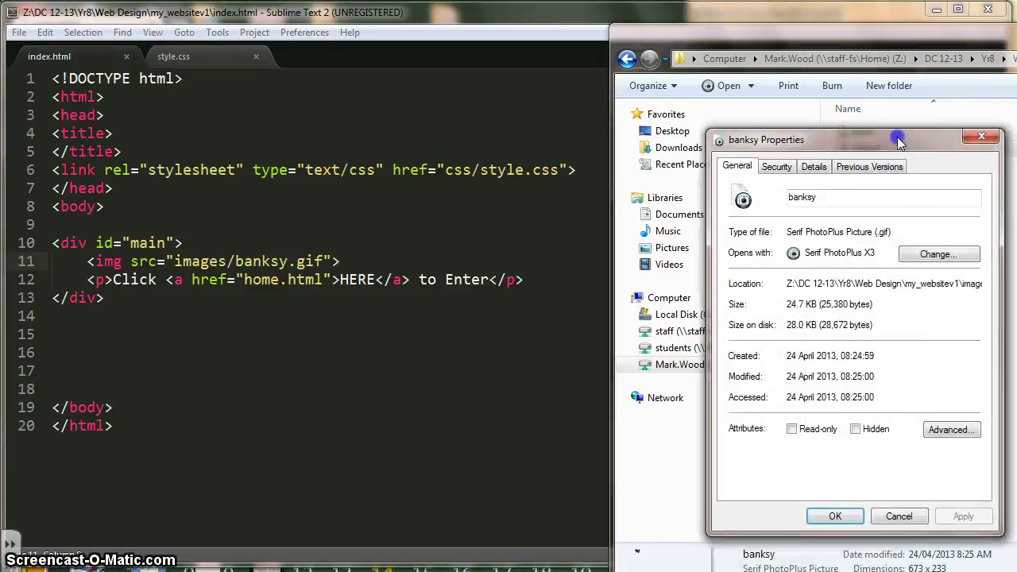
click(884, 231)
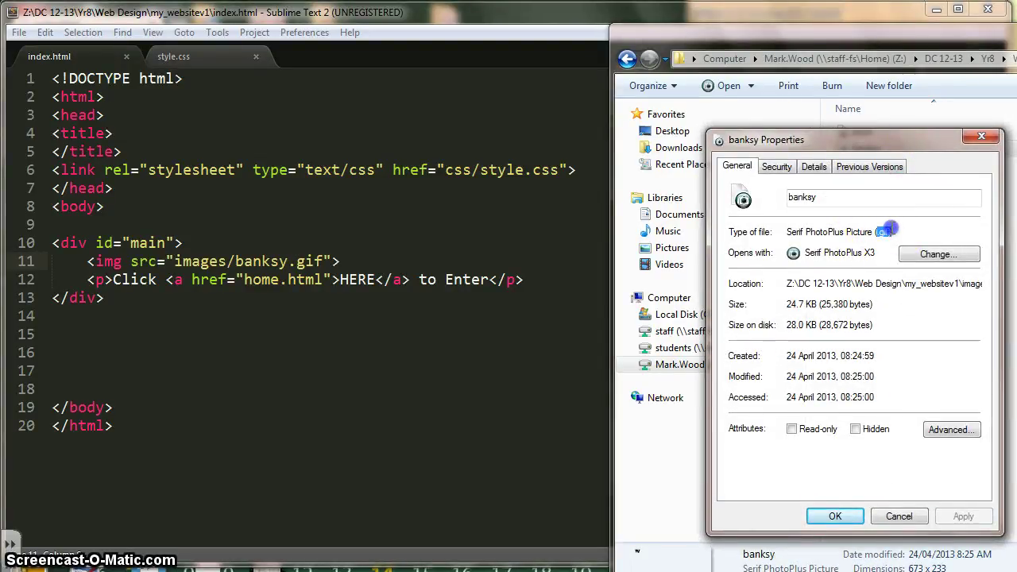
click(900, 515)
drag(992, 46, 999, 80)
click(989, 68)
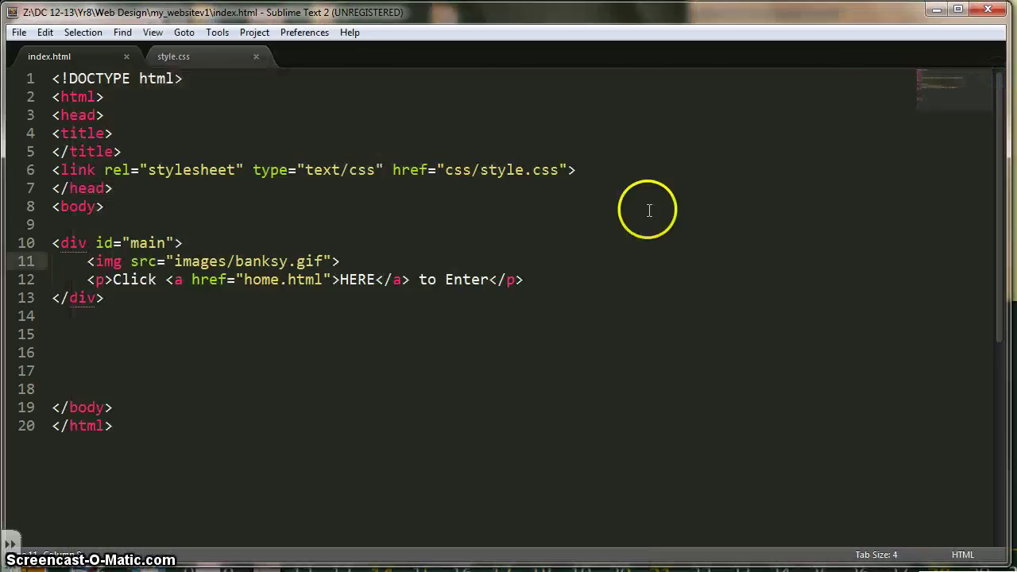
double_click(104, 279)
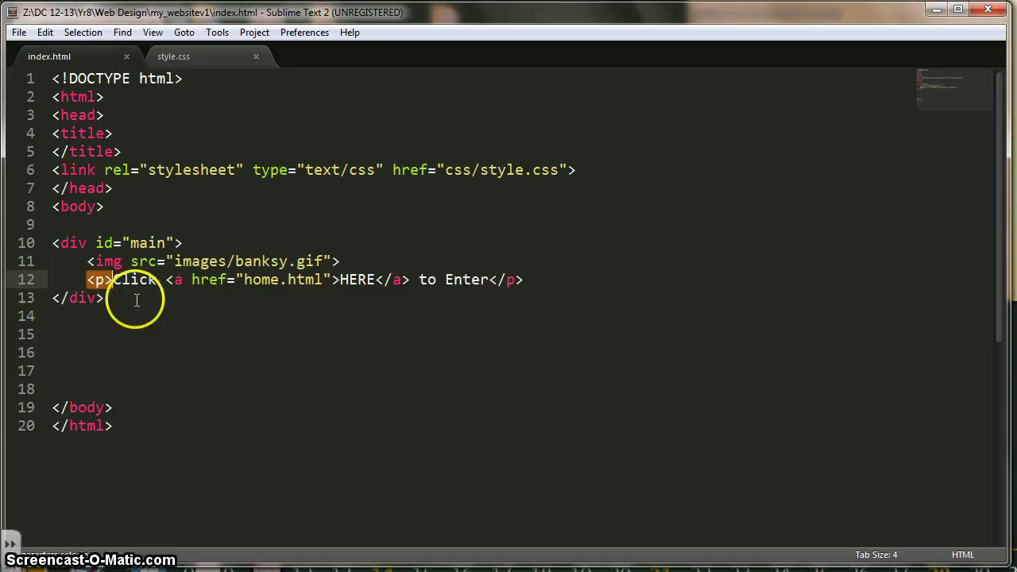
drag(113, 280, 347, 283)
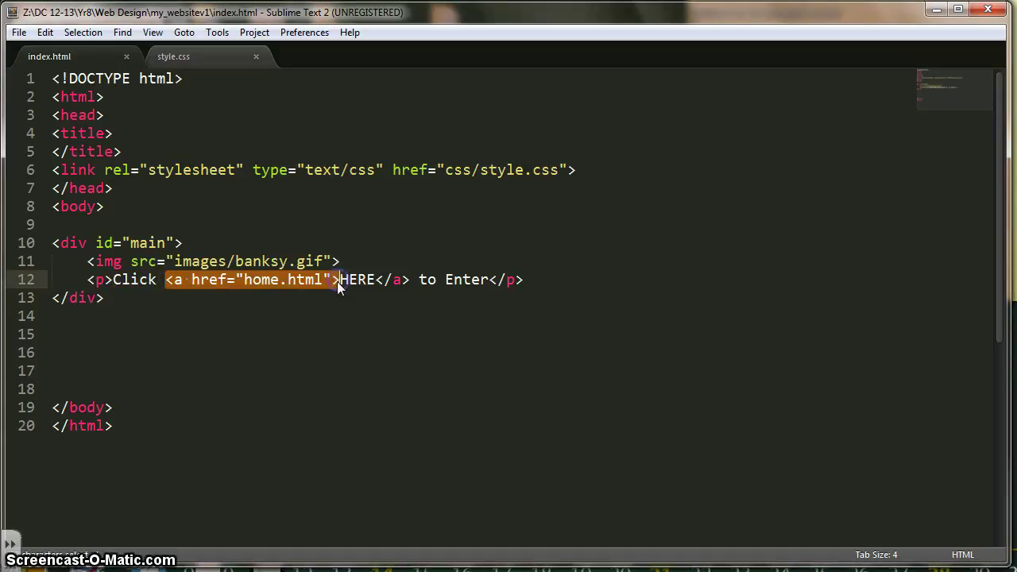
drag(333, 284, 342, 282)
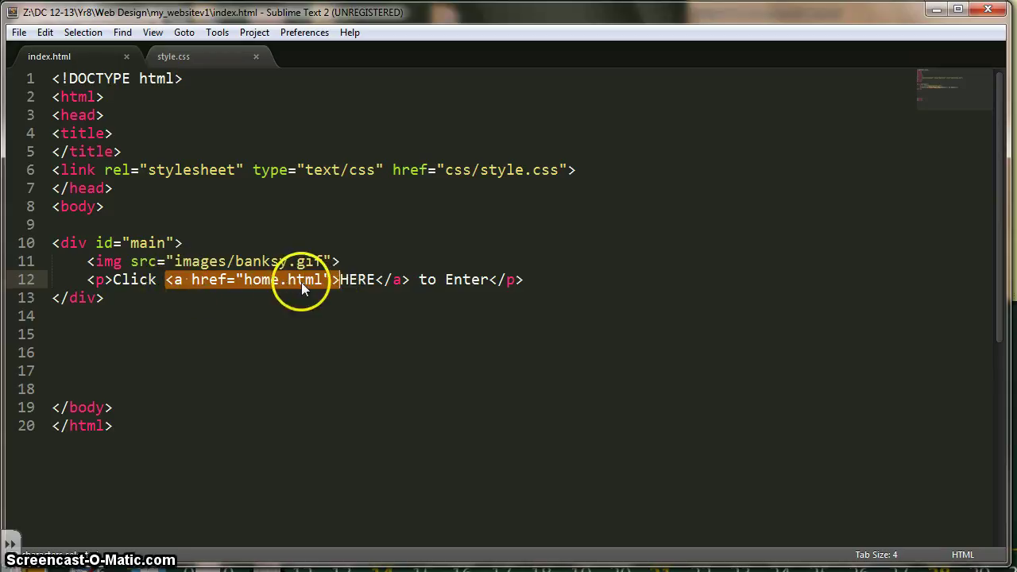
key(alt+Tab)
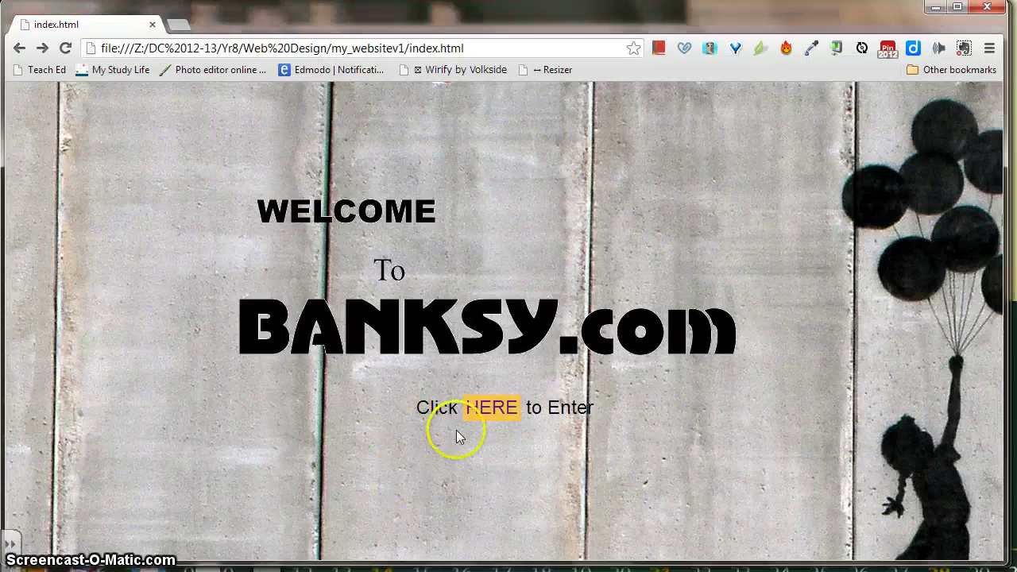
drag(463, 407, 515, 406)
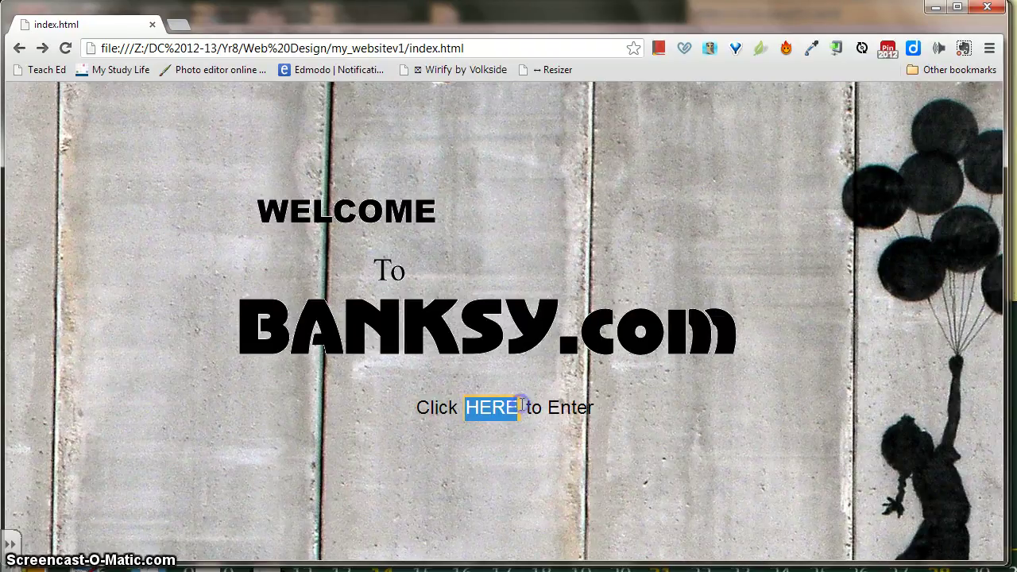
click(493, 409)
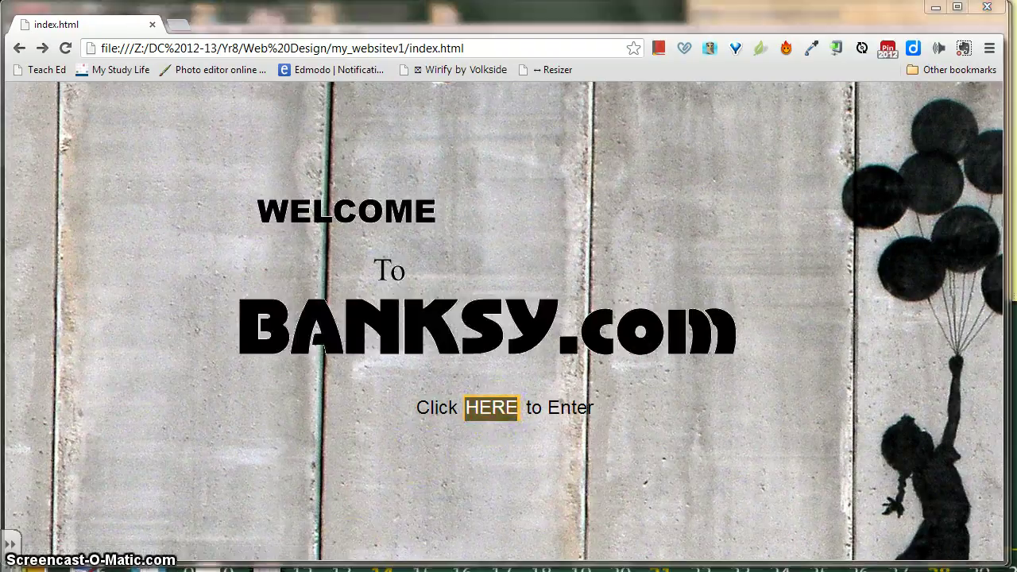
key(alt+Tab)
drag(340, 280, 368, 279)
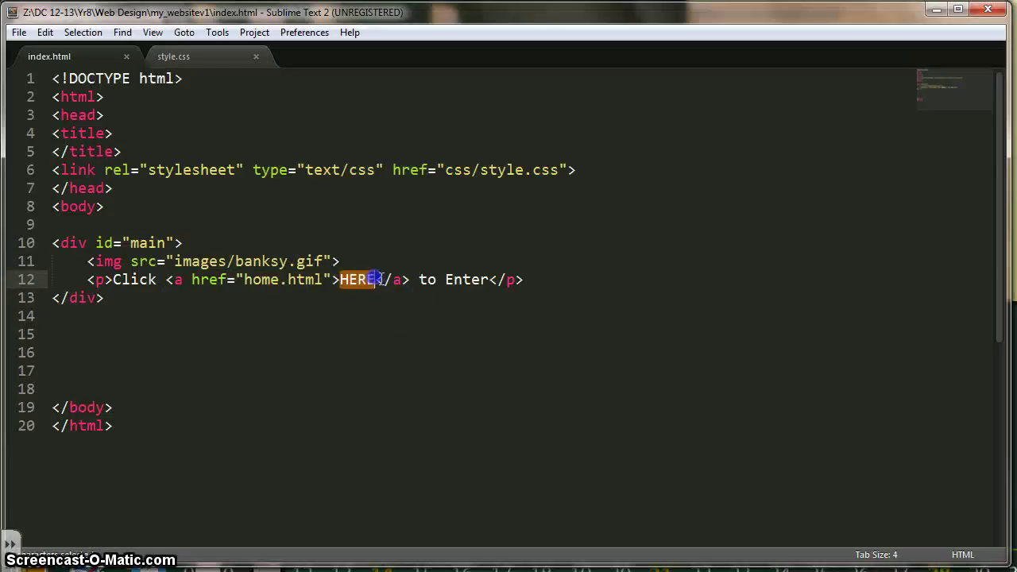
drag(165, 280, 457, 281)
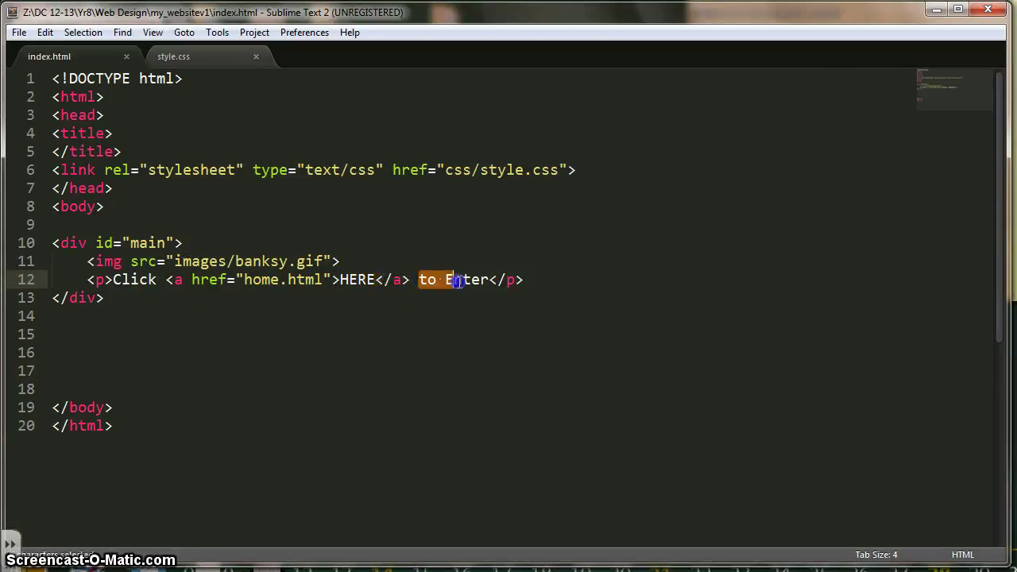
click(479, 319)
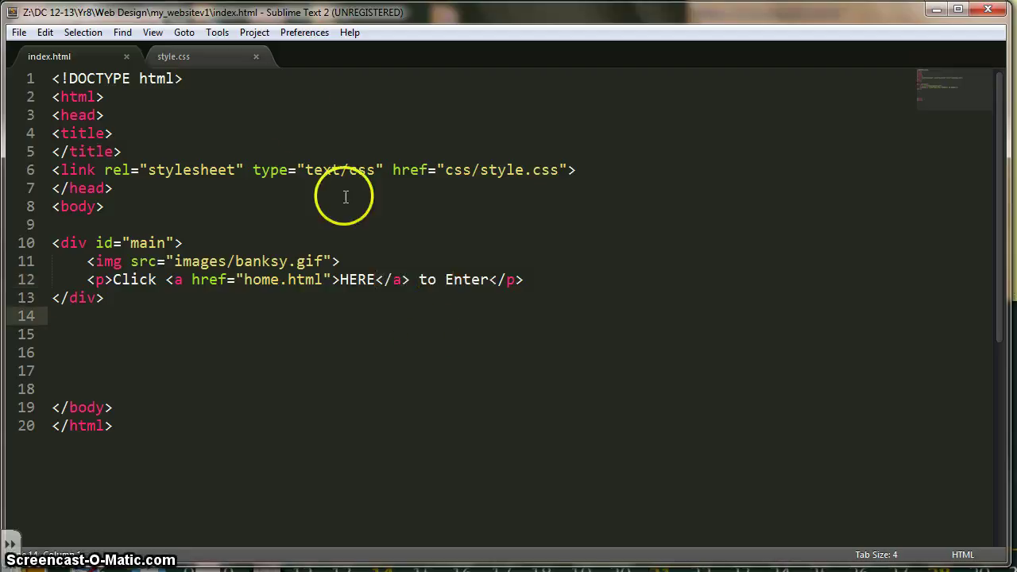
drag(183, 243, 70, 241)
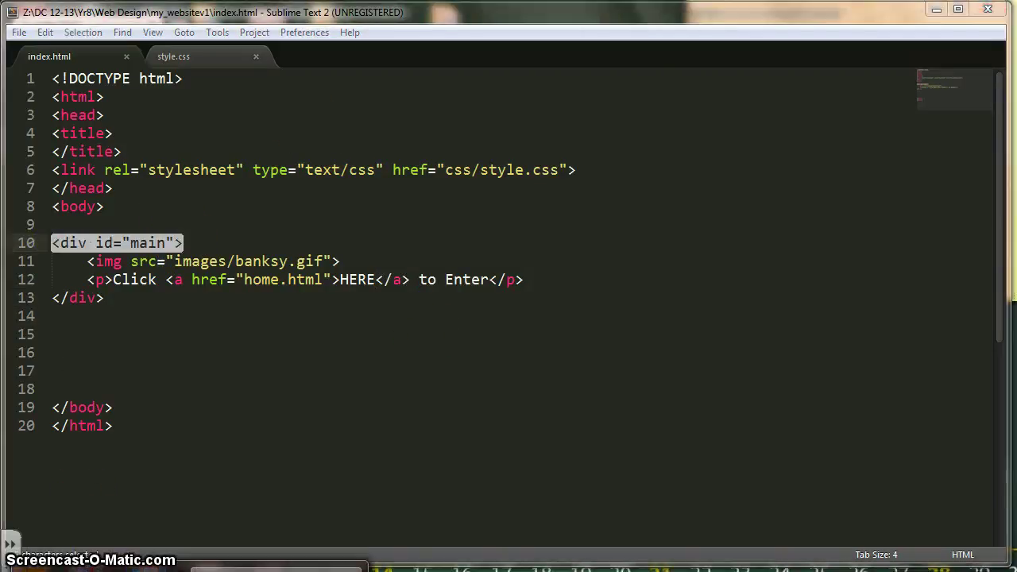
Narrow the Chrome window to show the splash page staying centred
key(alt+Tab)
drag(1003, 204, 917, 222)
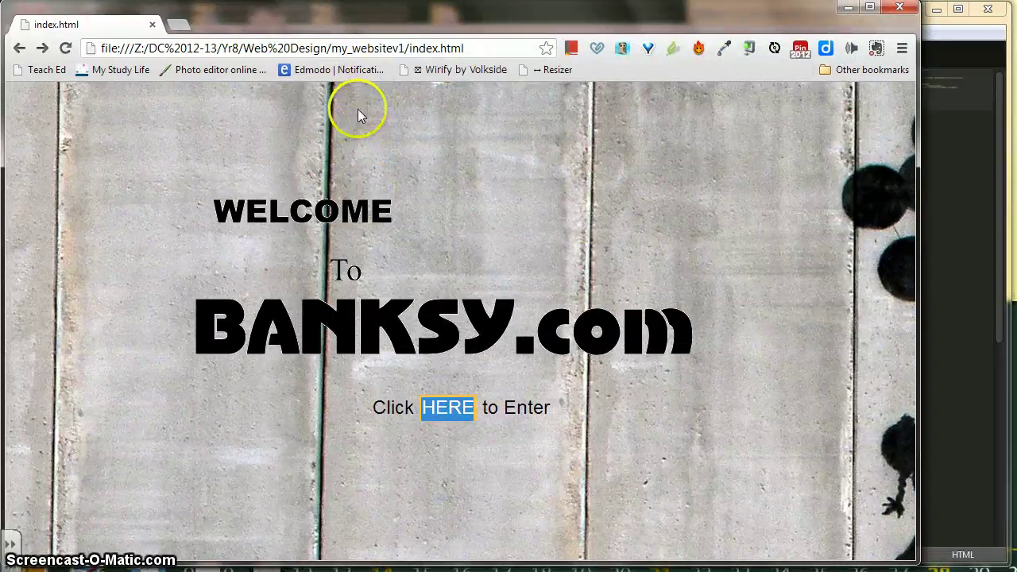
key(alt+Tab)
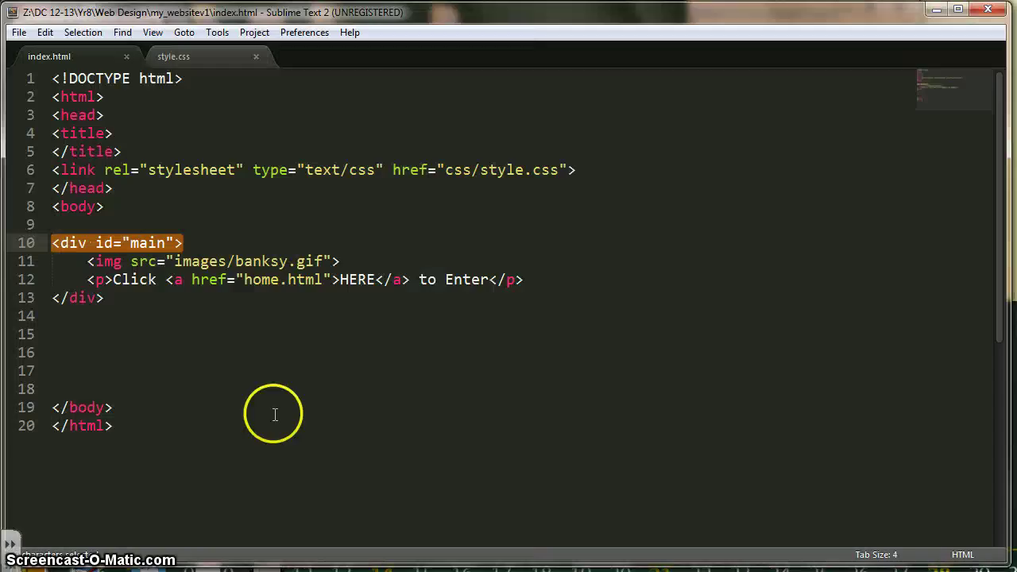
Compare style.css's #main rule with the div id="main" tag on line 10 of index.html
click(174, 54)
scroll(350, 329, down, 6)
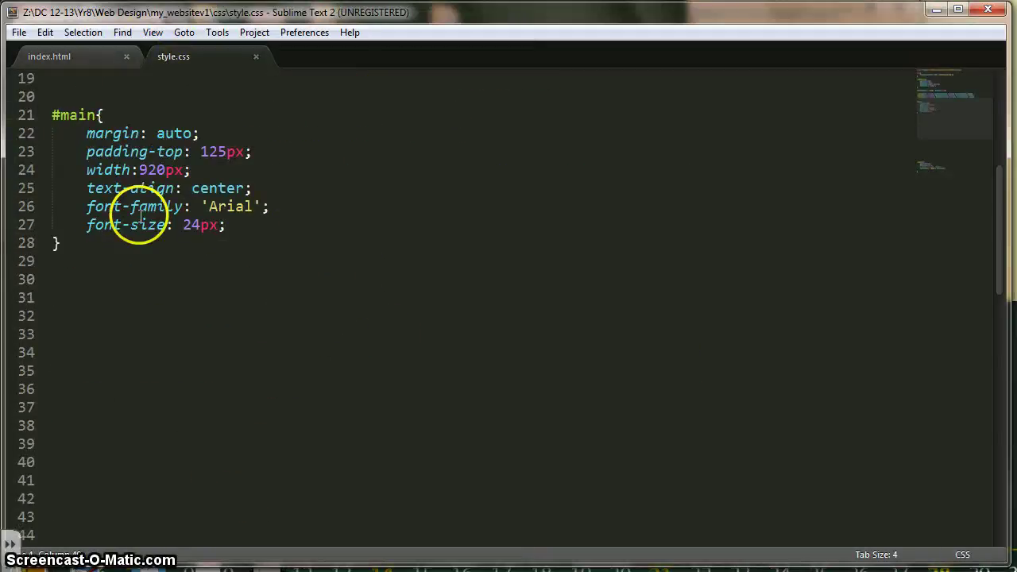
click(93, 111)
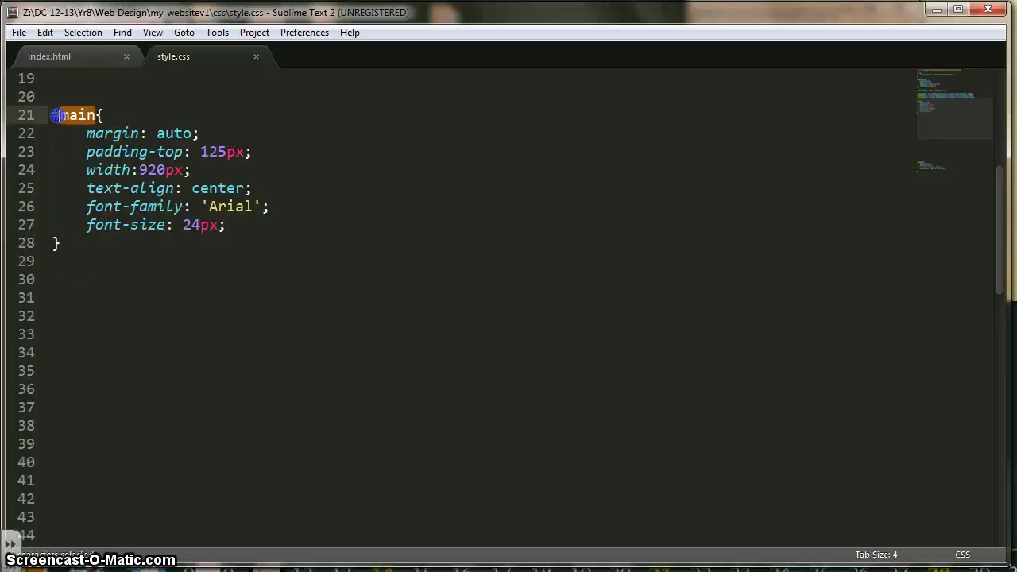
click(67, 54)
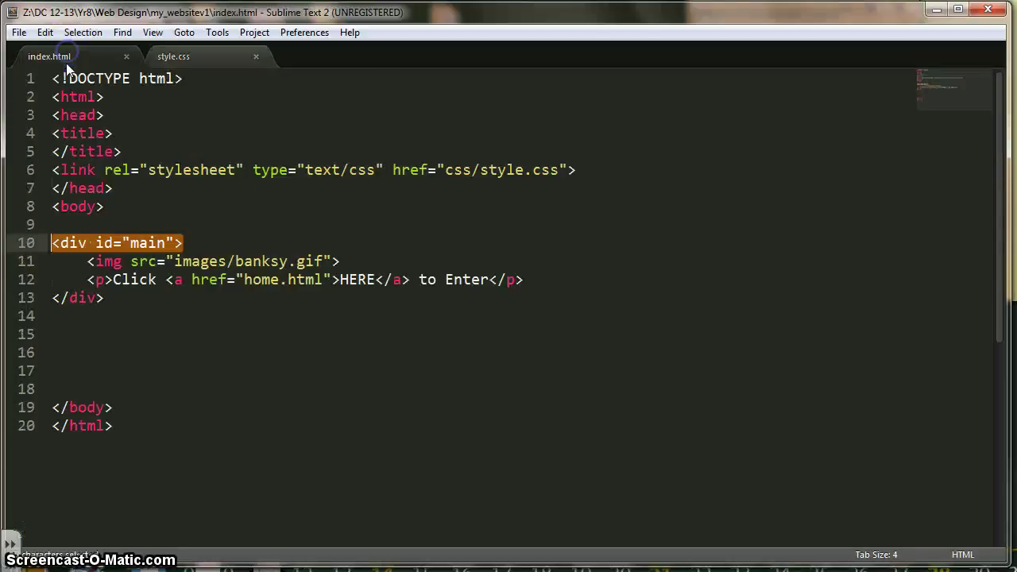
click(87, 242)
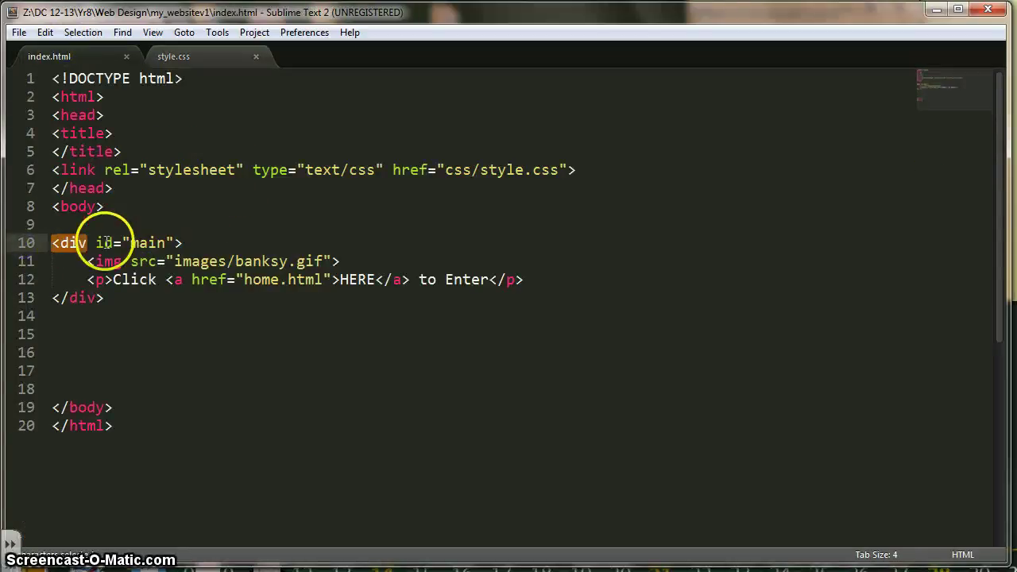
click(130, 242)
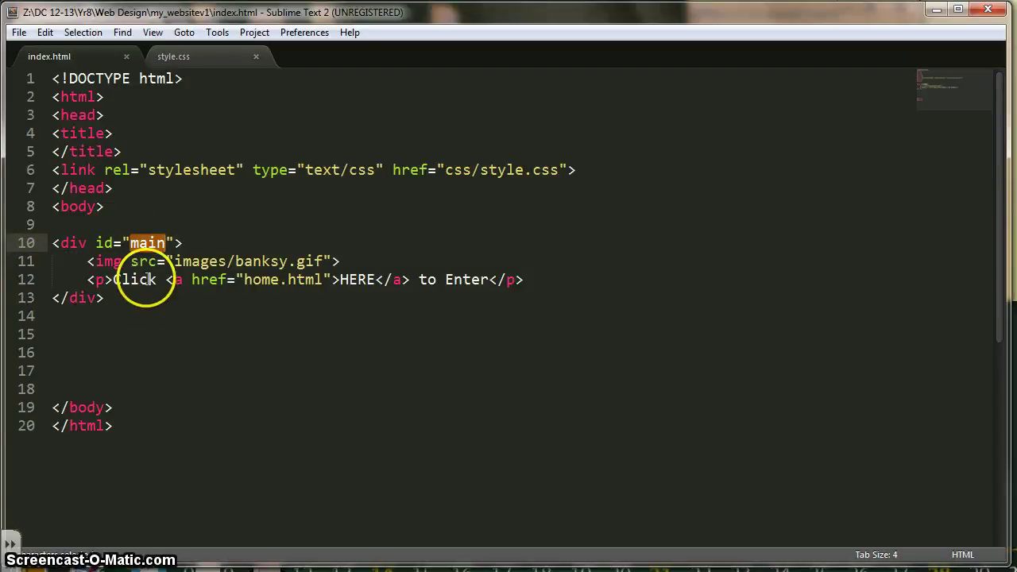
Highlight the #main selector, re-dock index.html beside style.css, and select its id="main" attribute
click(173, 55)
click(74, 137)
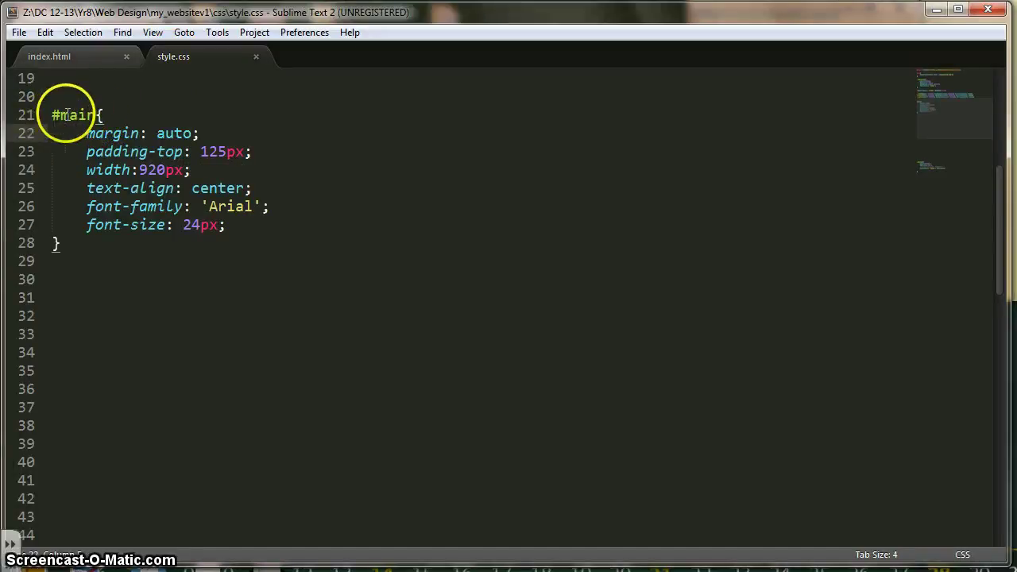
drag(60, 116, 112, 116)
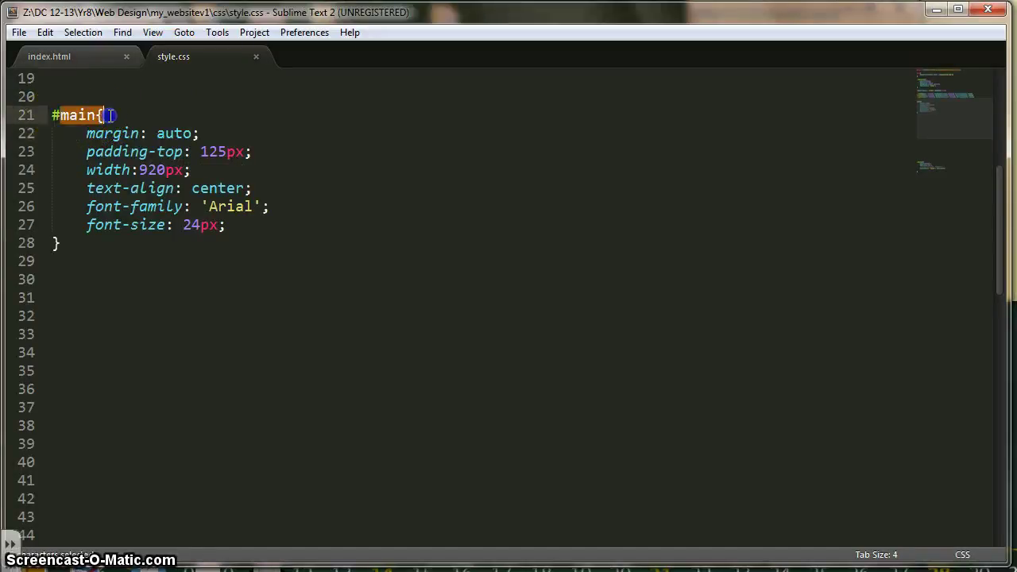
click(84, 56)
drag(87, 55, 166, 238)
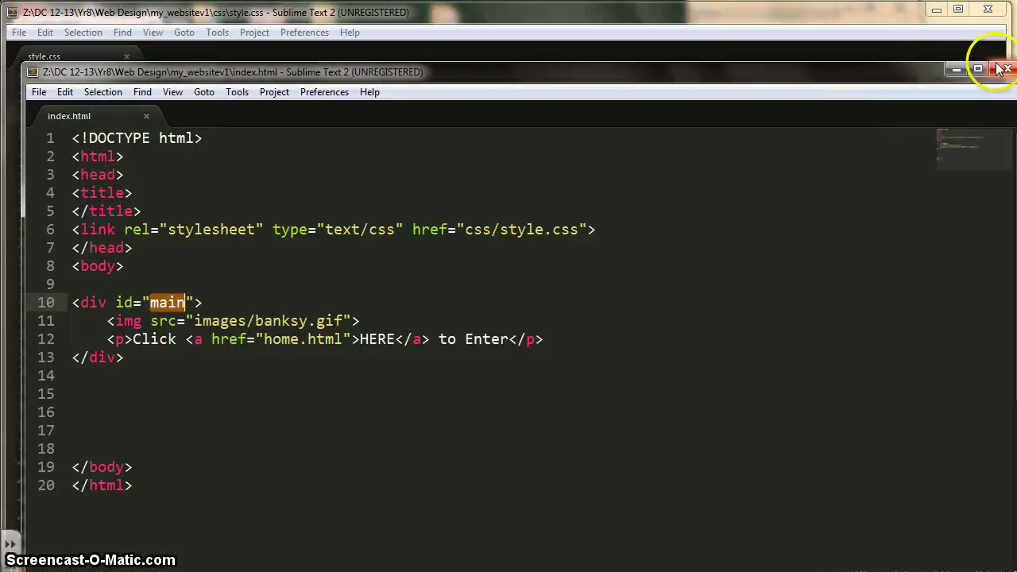
drag(125, 116, 189, 56)
double_click(105, 242)
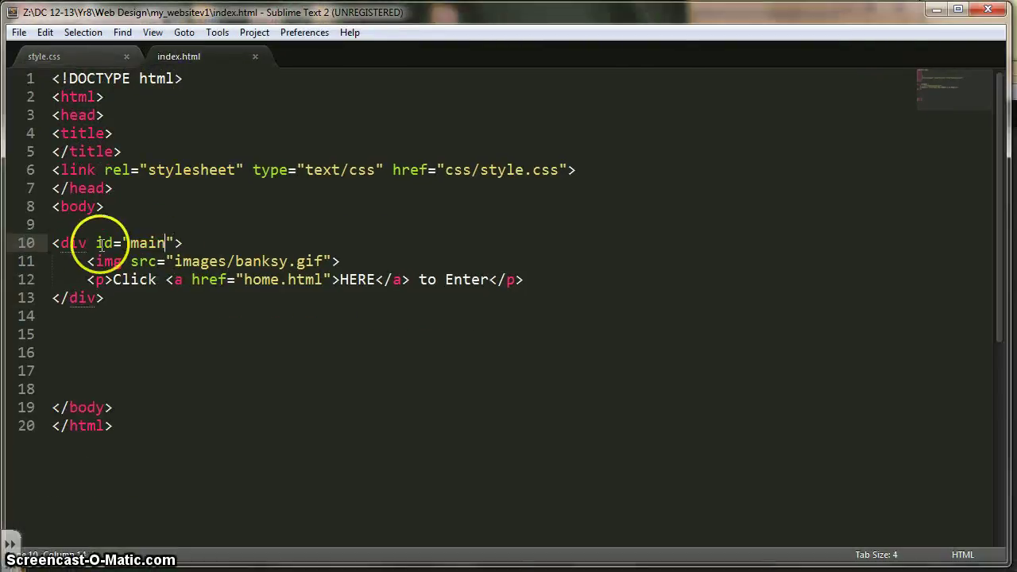
double_click(150, 242)
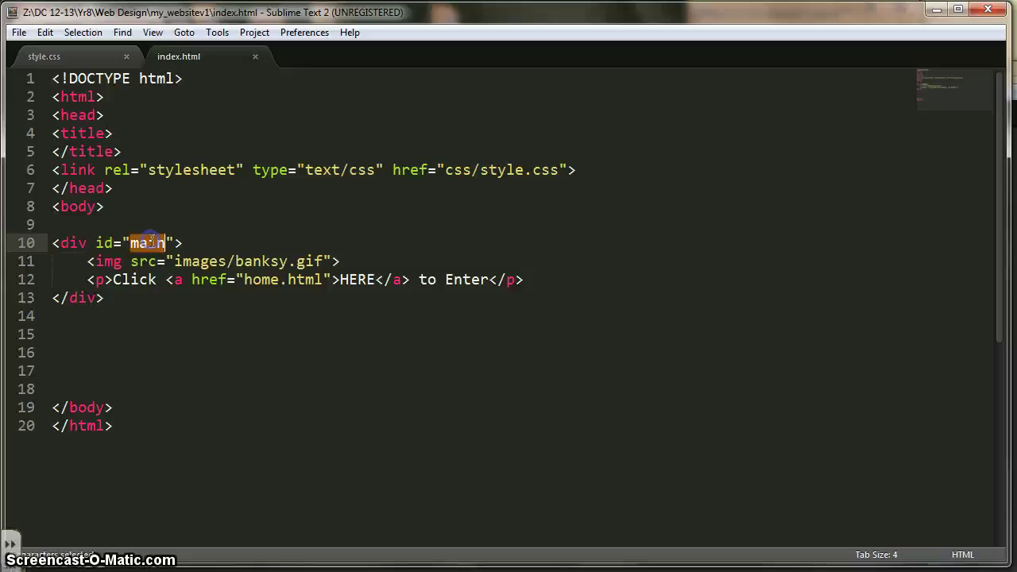
Highlight #main's margin: auto and padding-top: 125px declarations and reload the page in Chrome
click(46, 57)
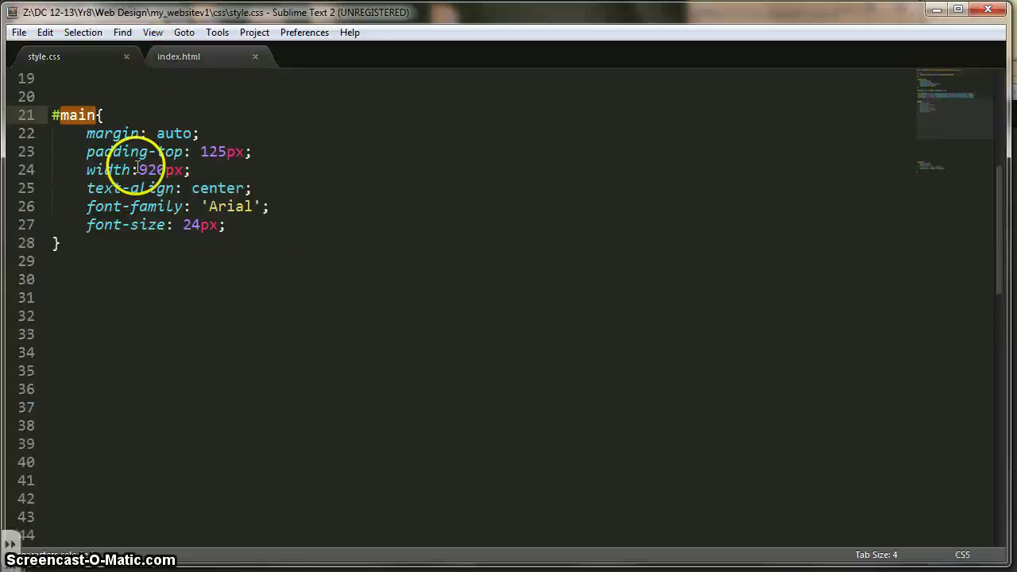
drag(91, 135, 213, 131)
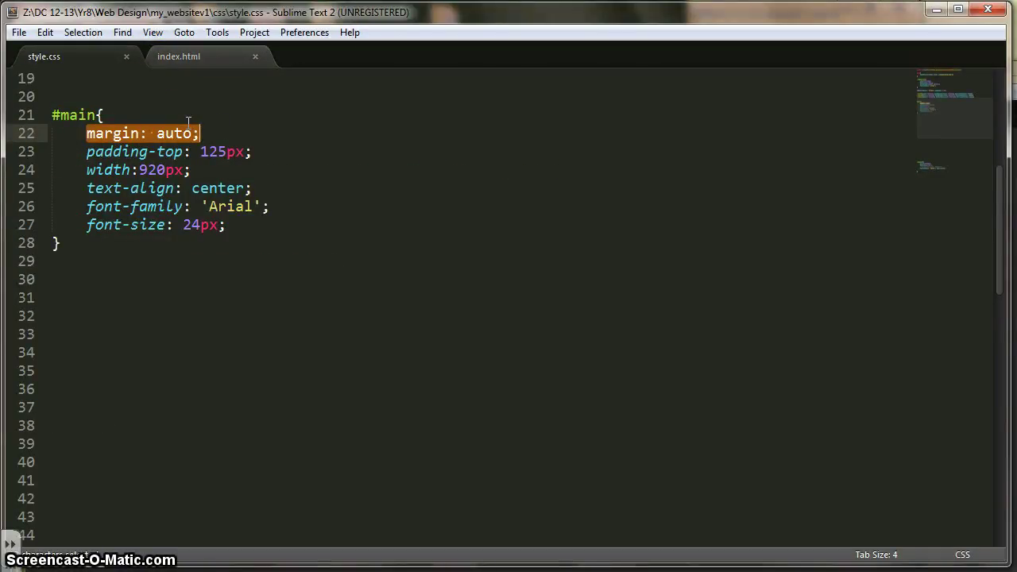
click(269, 155)
drag(268, 151, 87, 151)
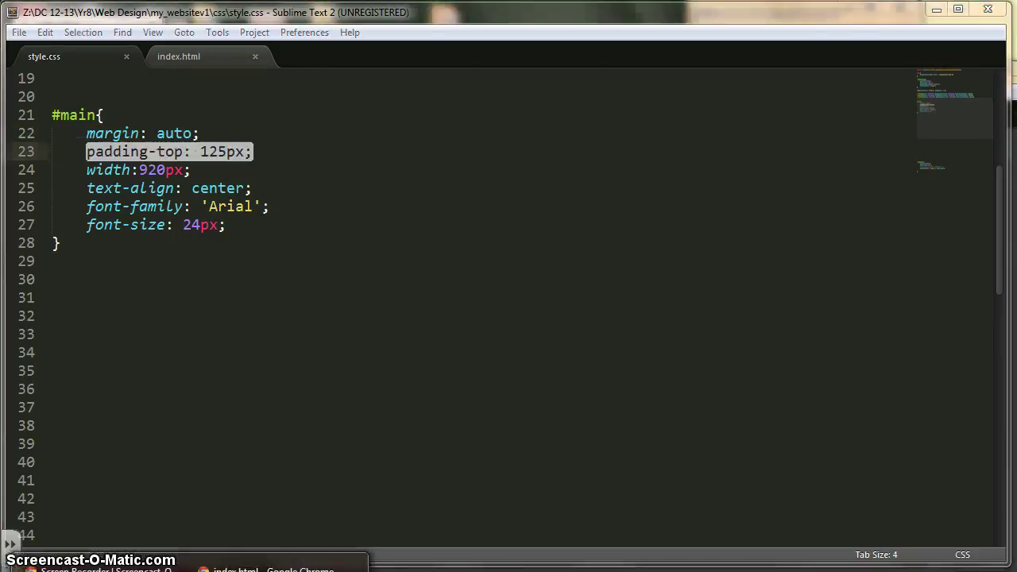
click(278, 565)
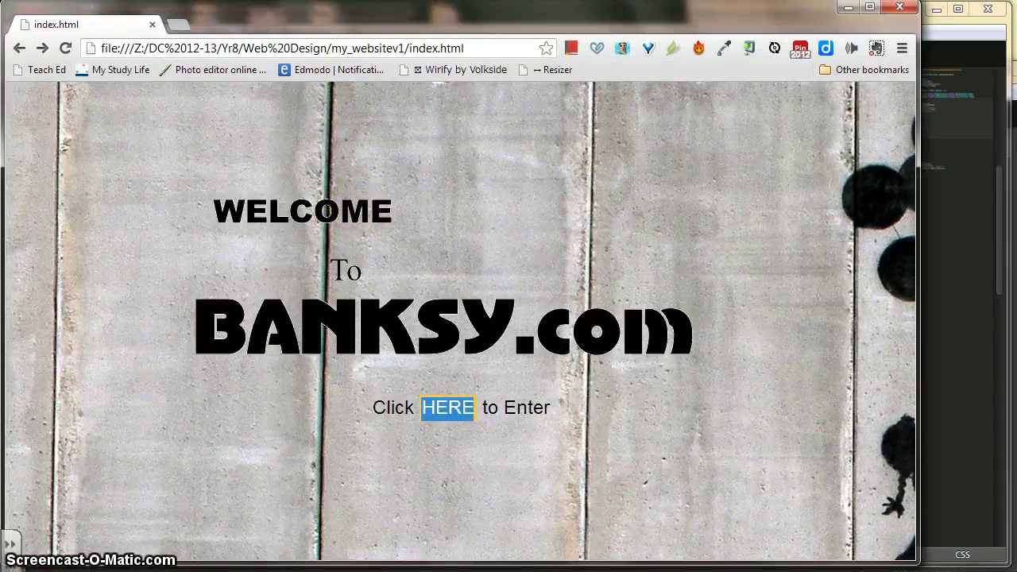
key(F5)
Change #main's padding-top from 125px to 5px, save, and reload Chrome
key(alt+Tab)
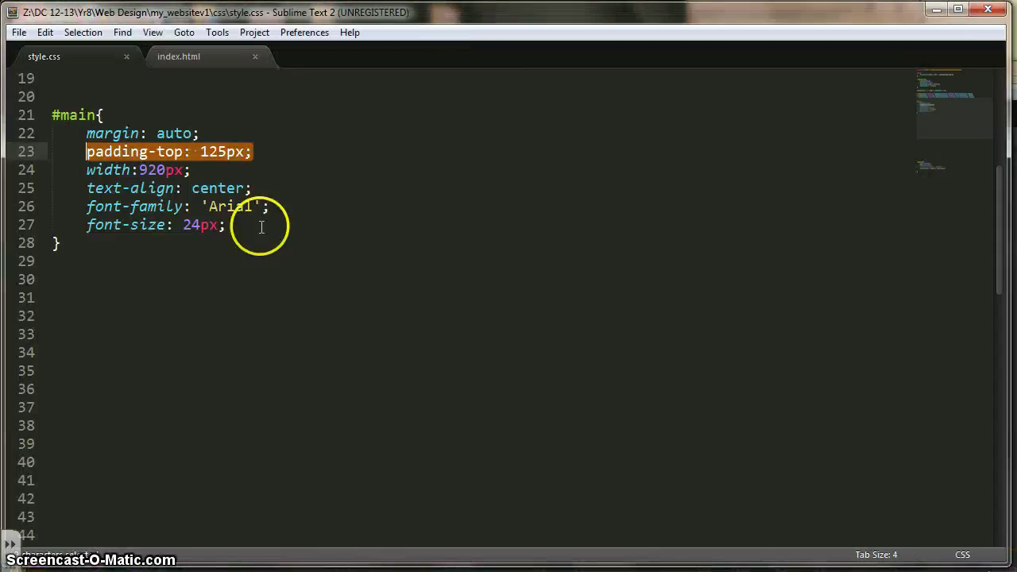
click(216, 151)
key(BackSpace)
key(BackSpace)
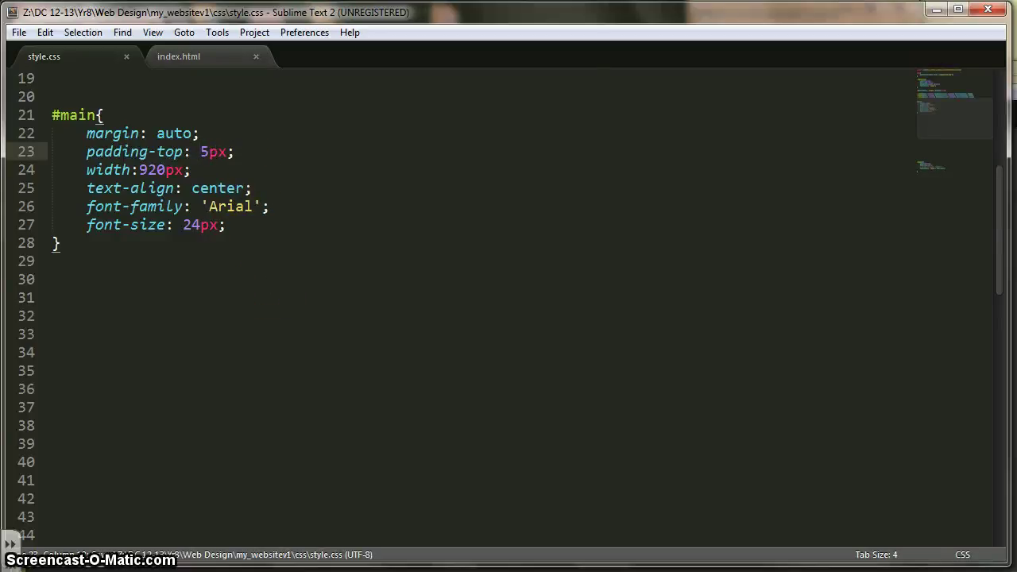
key(ctrl+s)
key(alt+Tab)
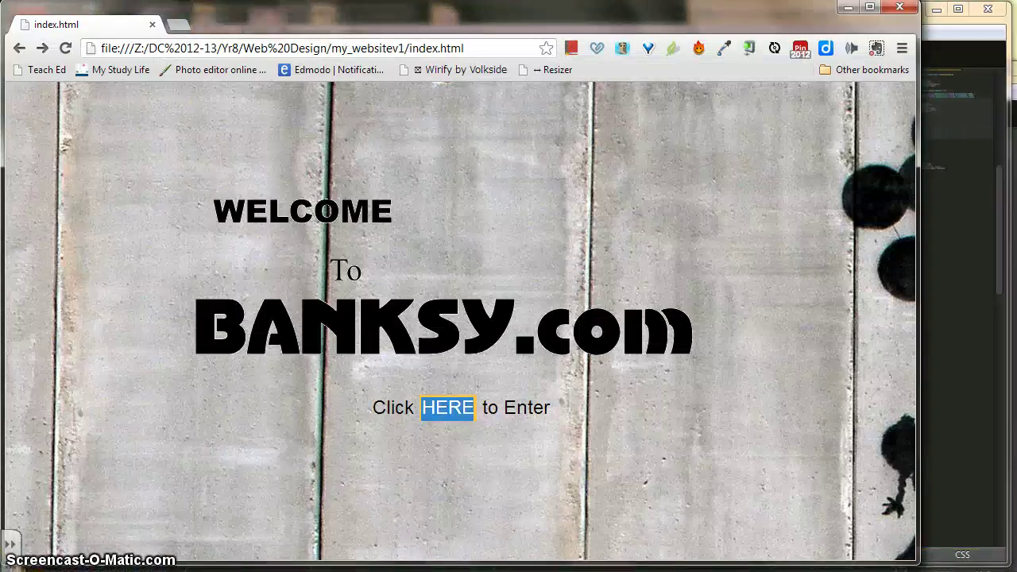
click(65, 48)
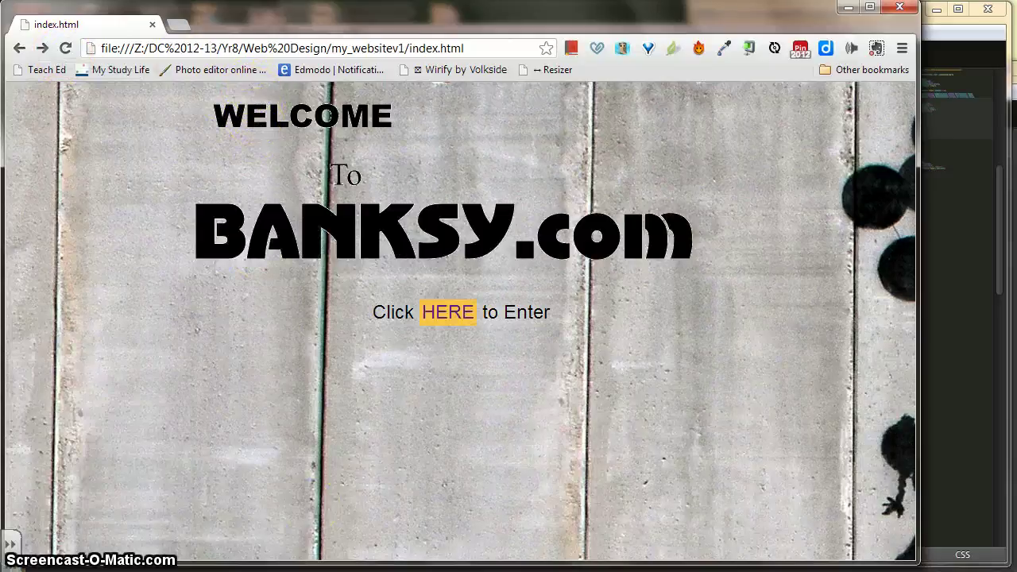
Restore padding-top to 125px, mark the width: 920px line, save, and reload the page
key(alt+Tab)
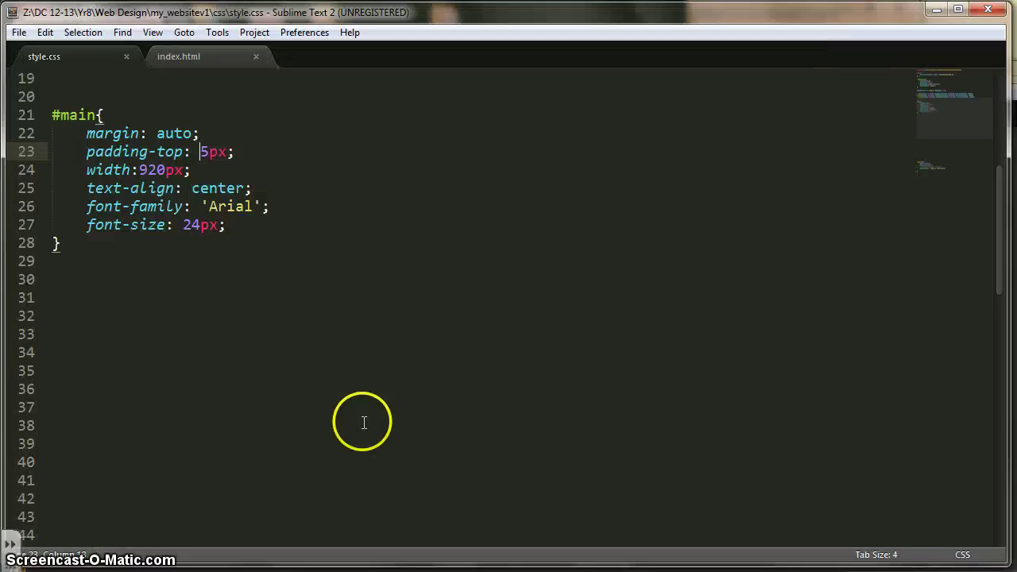
text(12)
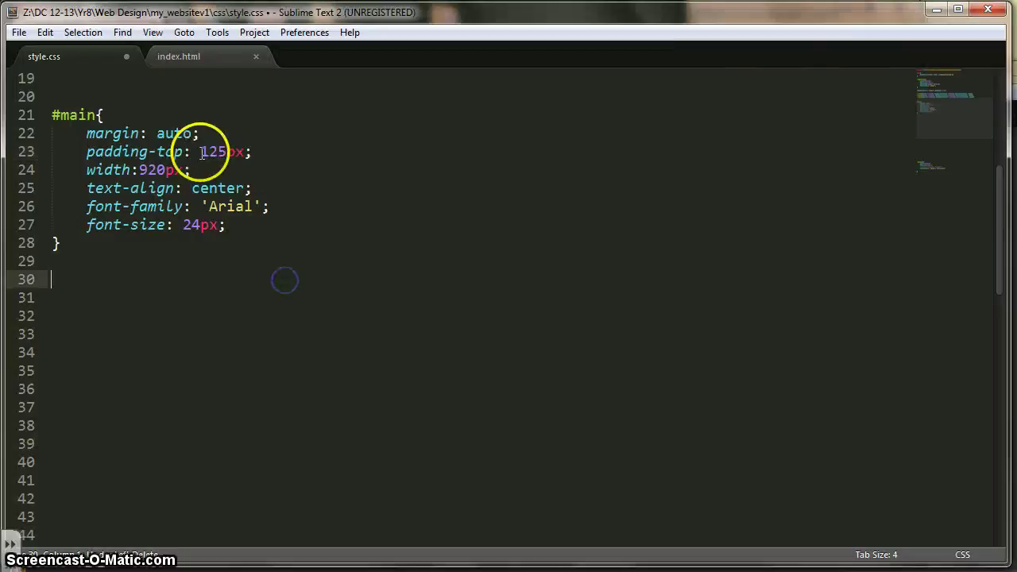
drag(194, 170, 84, 169)
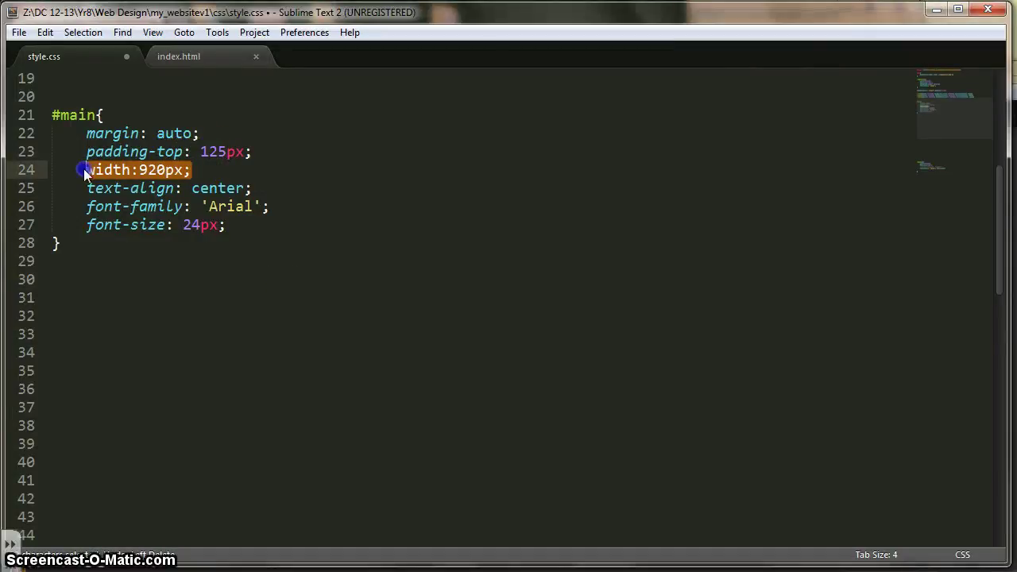
key(ctrl+s)
click(318, 564)
key(F5)
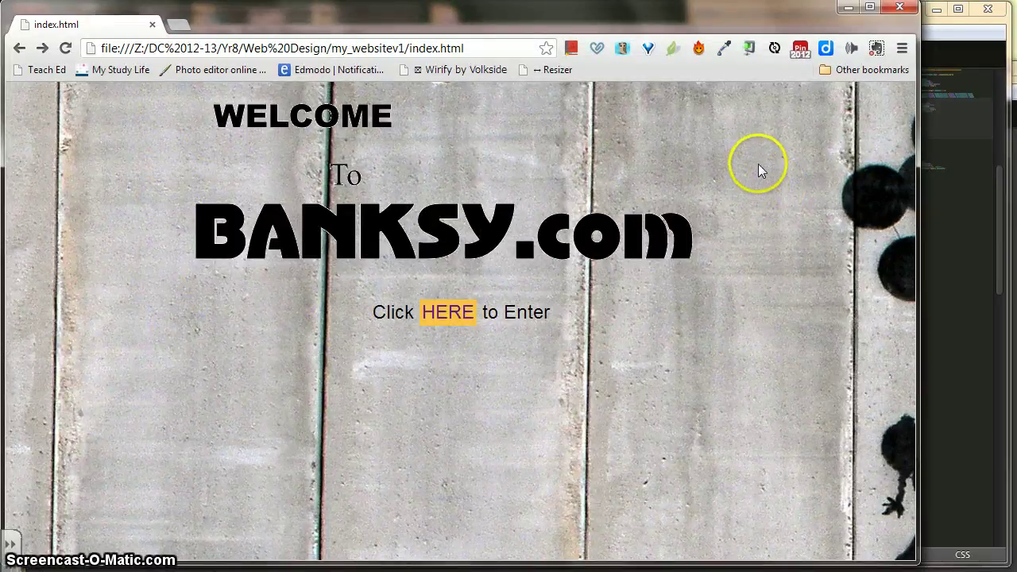
Inspect the Banksy image in Chrome to show the main div's #main rules: 920px width, 5px top padding
right_click(549, 193)
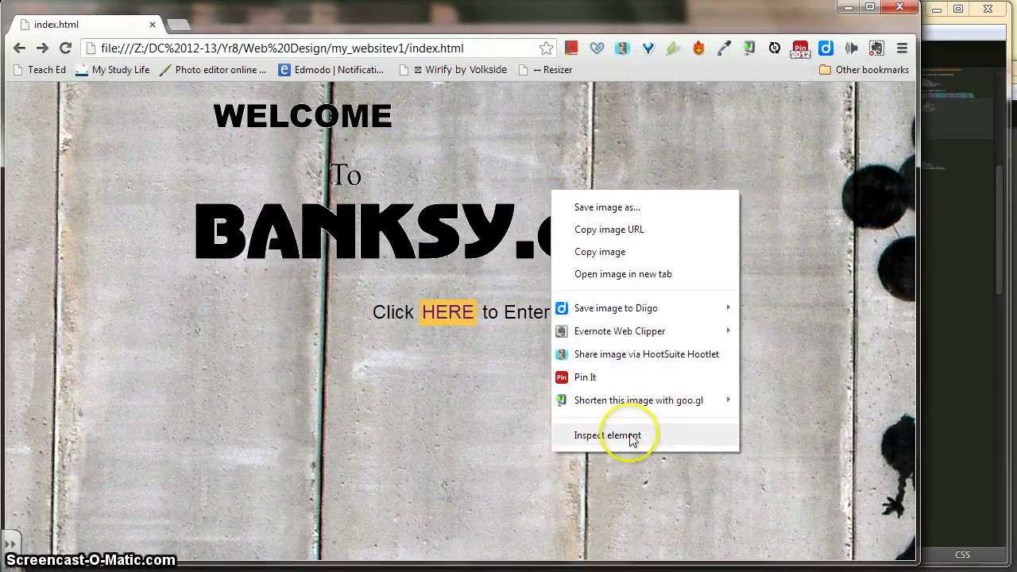
click(633, 436)
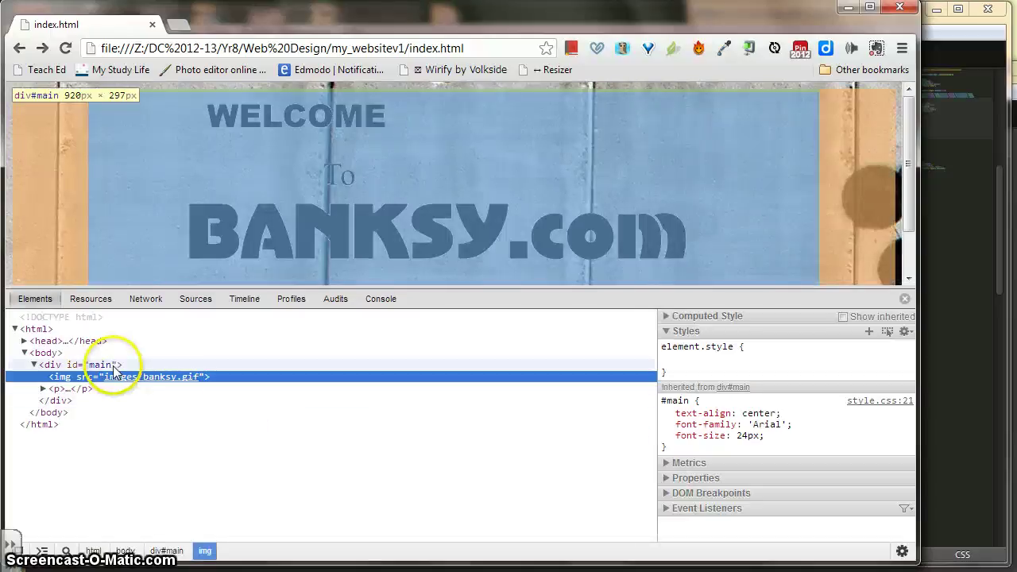
click(113, 365)
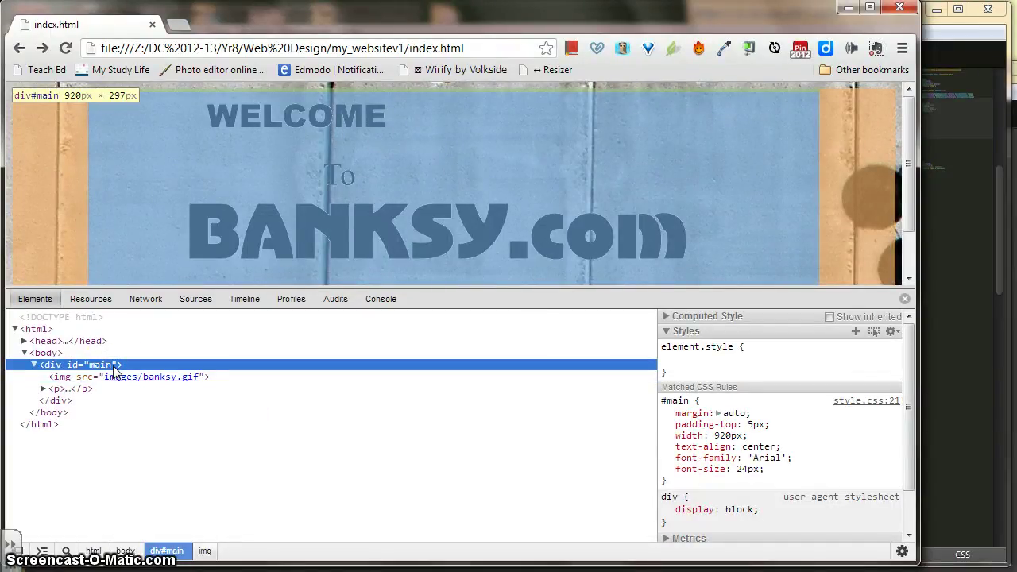
click(954, 243)
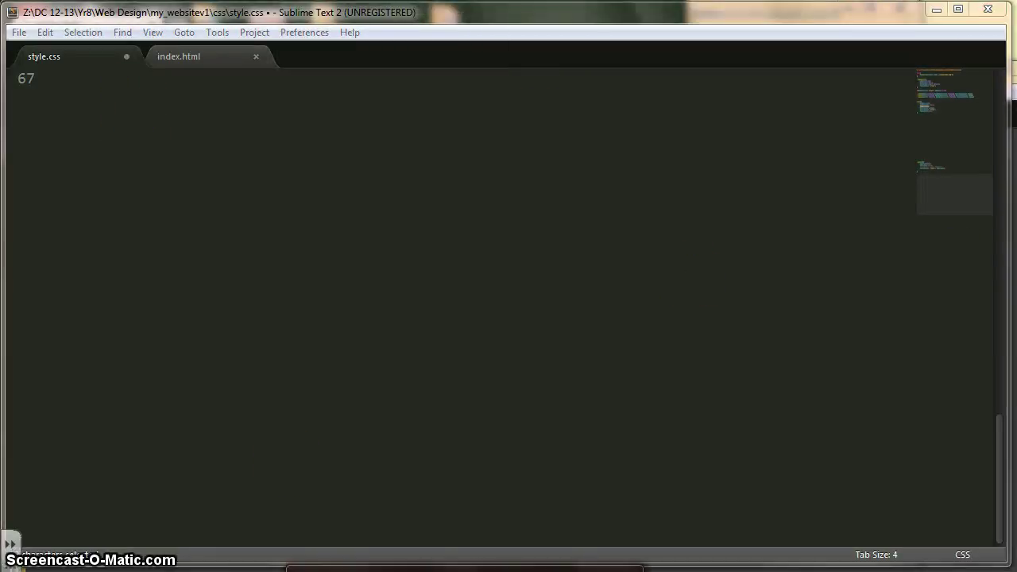
Mark #main's text-align: center, font-family: 'Arial' and font-size: 24px declarations in style.css
click(288, 245)
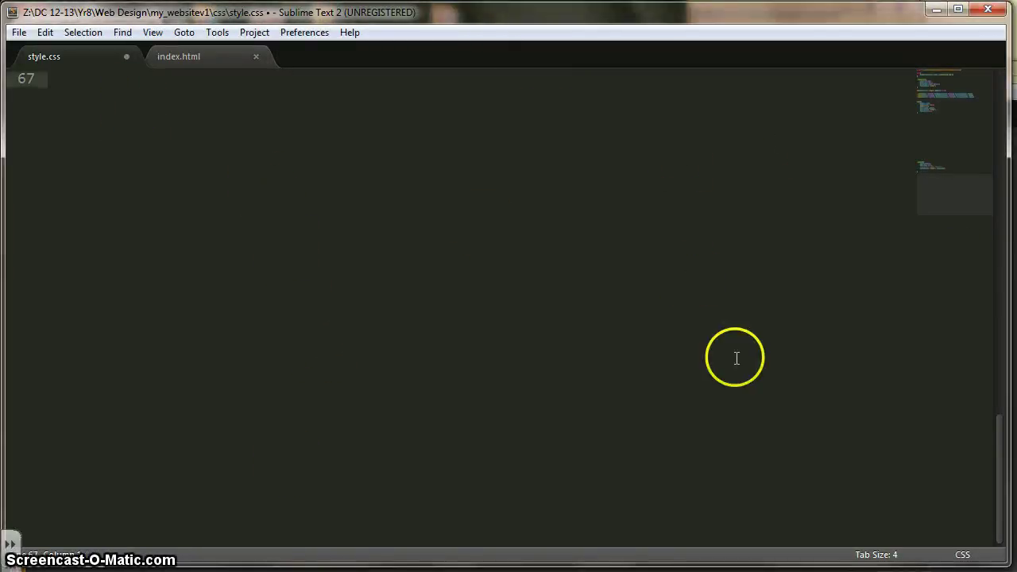
scroll(356, 301, up, 12)
scroll(356, 301, up, 10)
scroll(357, 301, down, 3)
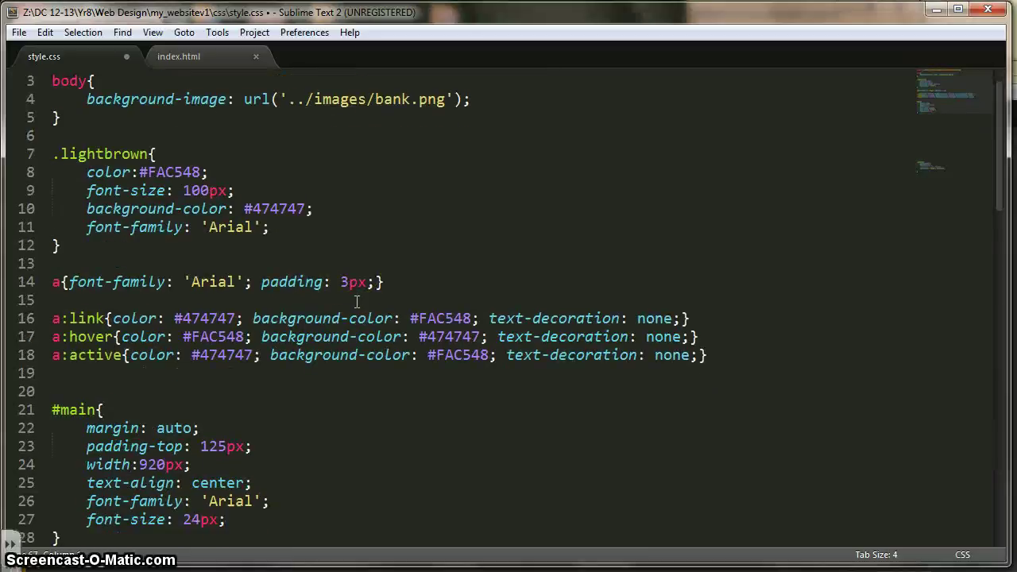
drag(263, 352, 126, 357)
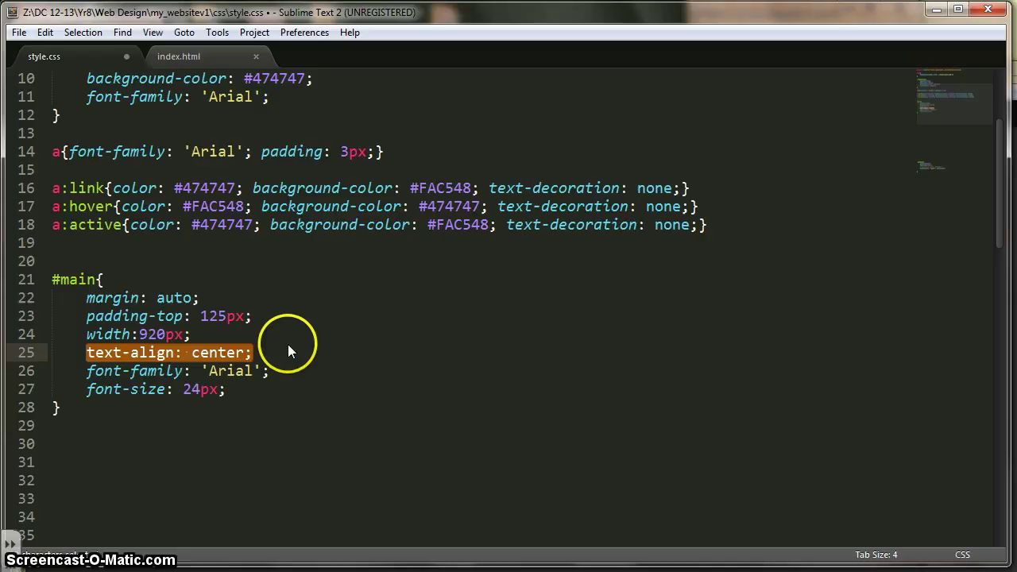
drag(276, 370, 88, 371)
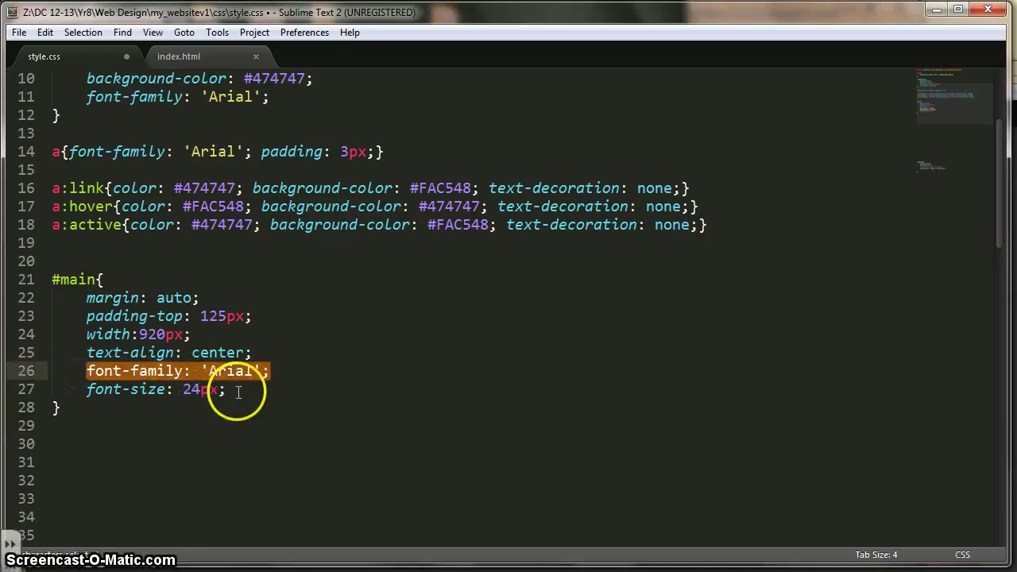
drag(243, 389, 84, 389)
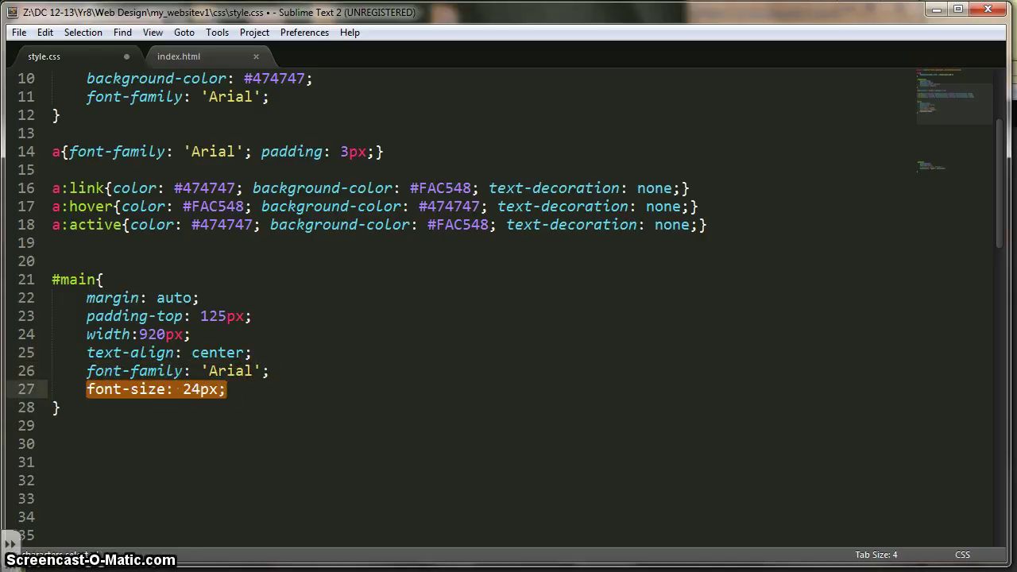
Close Chrome's developer tools and highlight the Click HERE to Enter line on the page
click(270, 565)
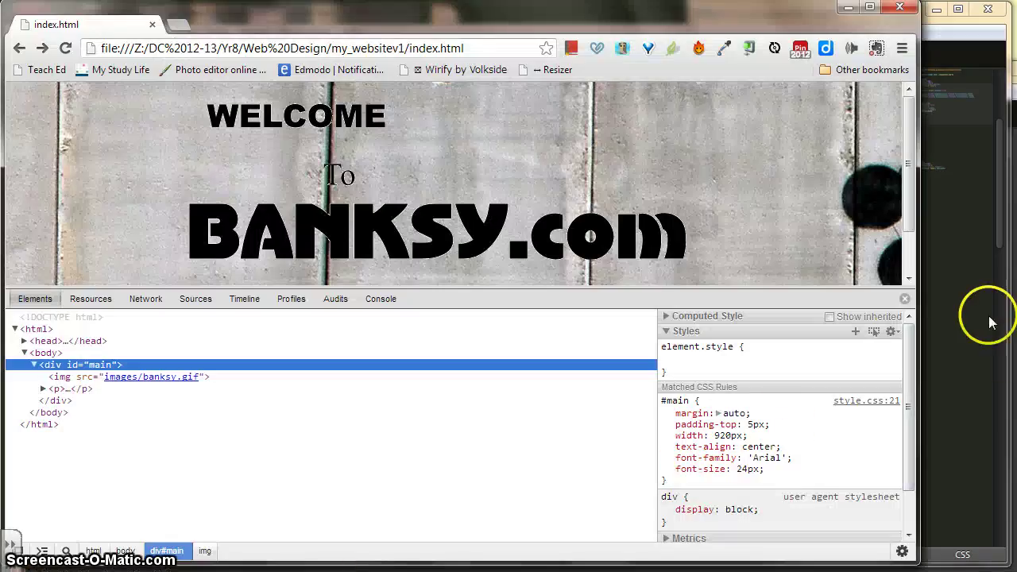
click(904, 298)
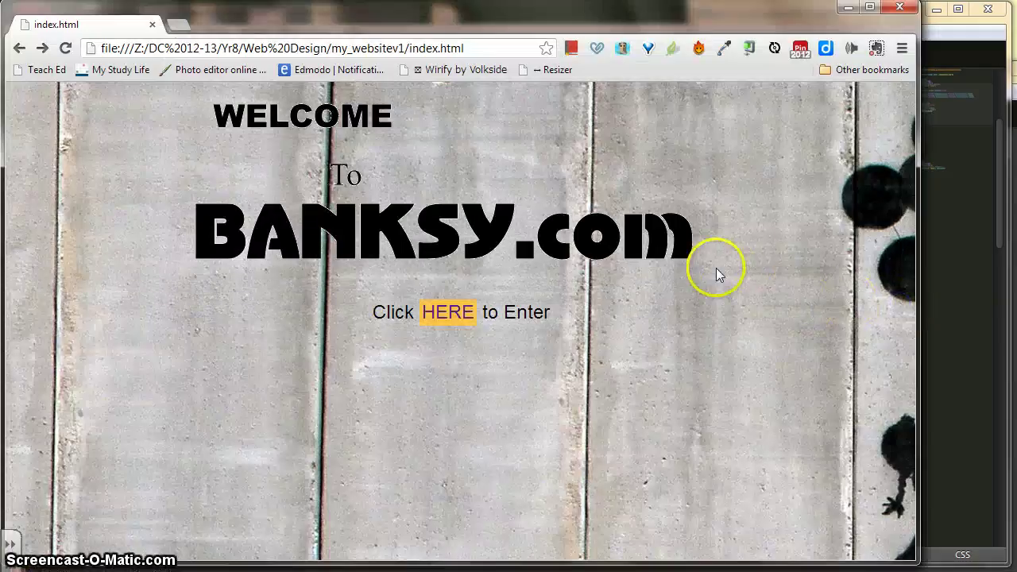
drag(557, 314, 363, 316)
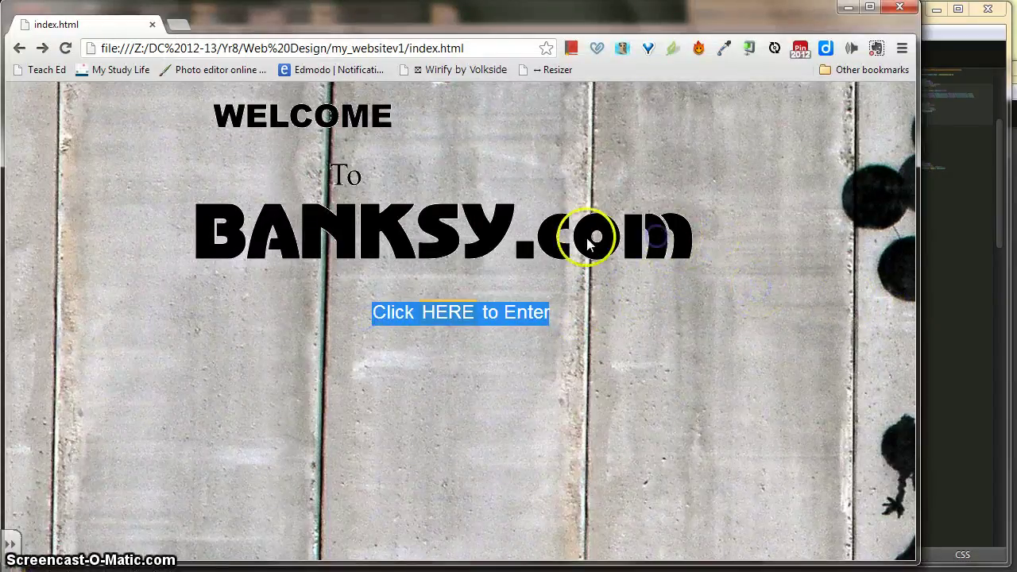
key(alt+Tab)
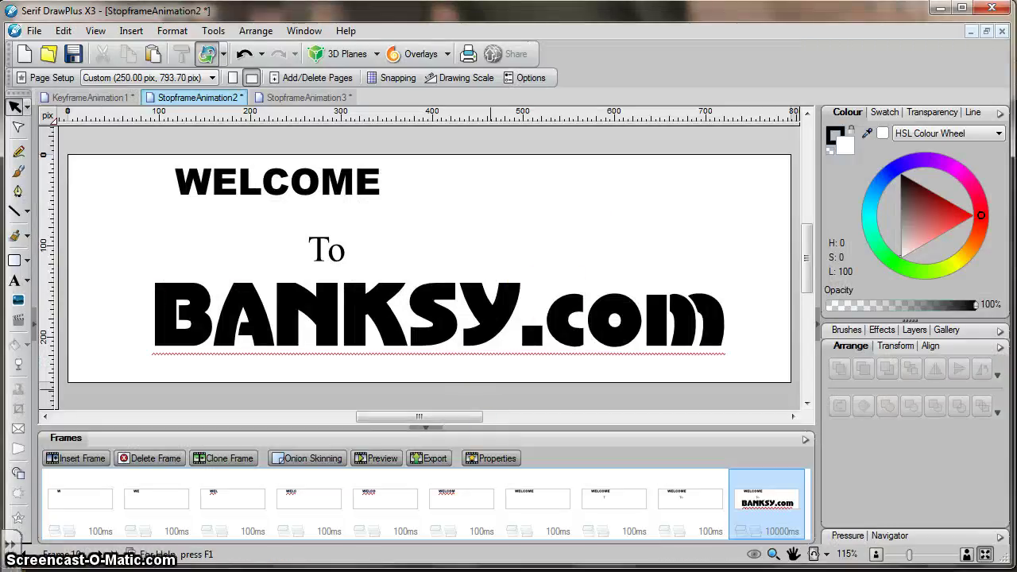
Return to the my_websitev1 folder, select home and index, then select style.css's whole #main rule
key(alt+p)
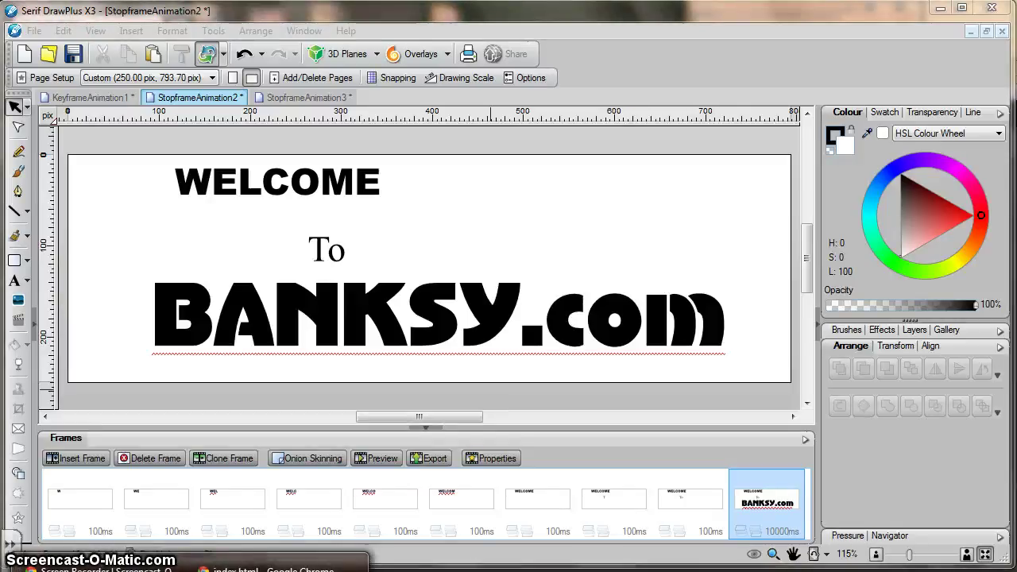
key(alt+Tab)
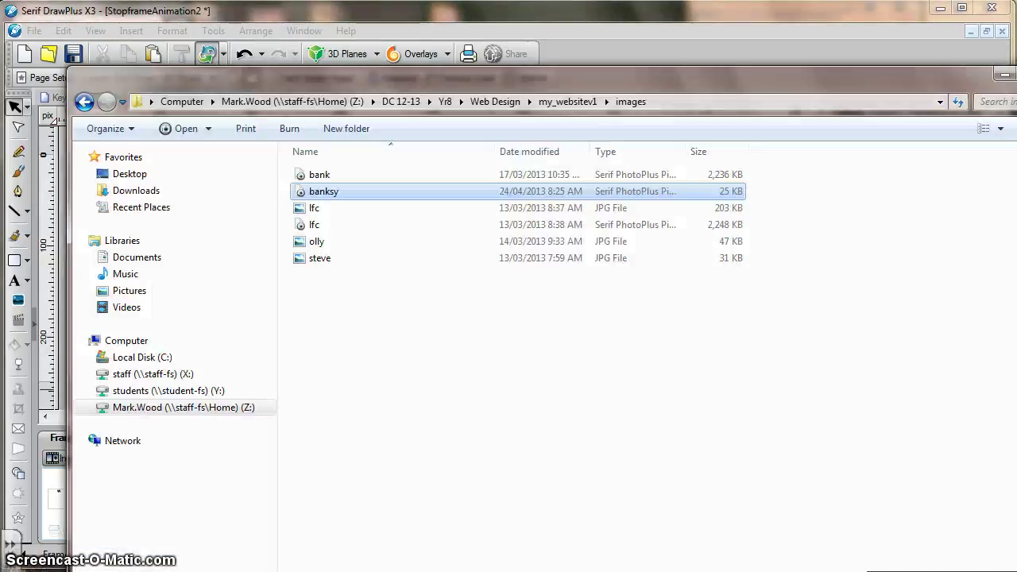
click(84, 101)
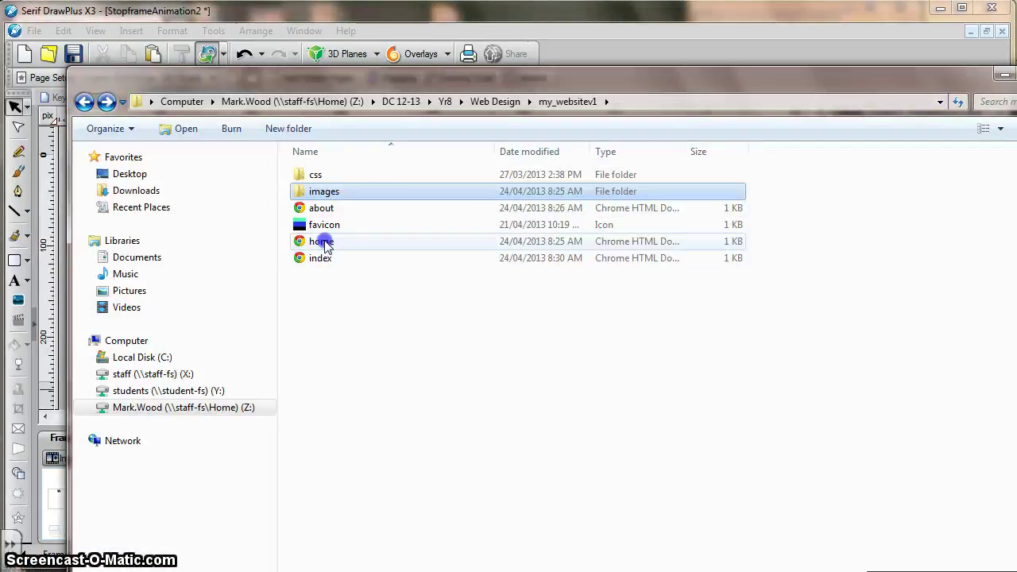
click(326, 244)
click(318, 263)
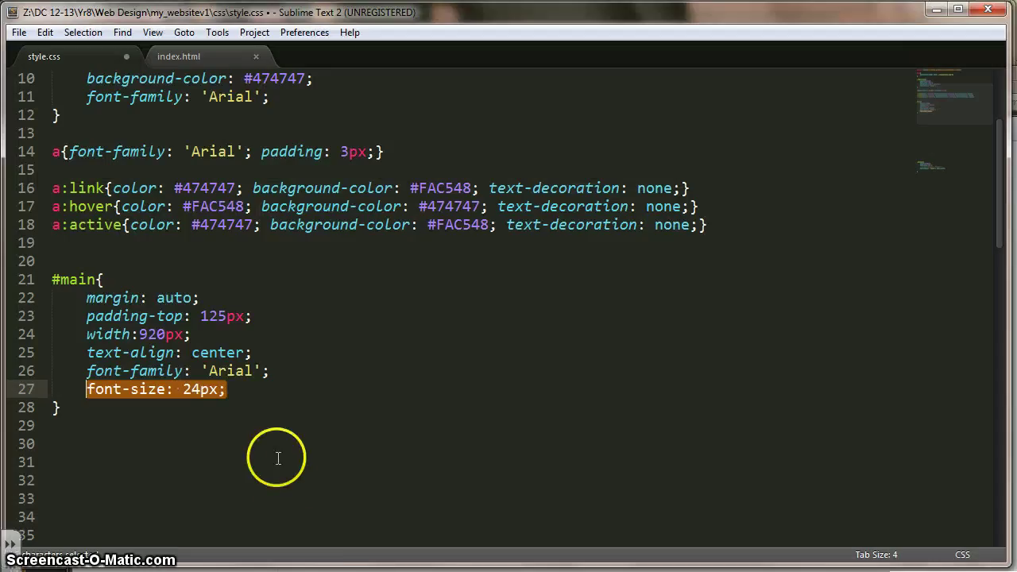
click(41, 416)
drag(84, 403, 46, 279)
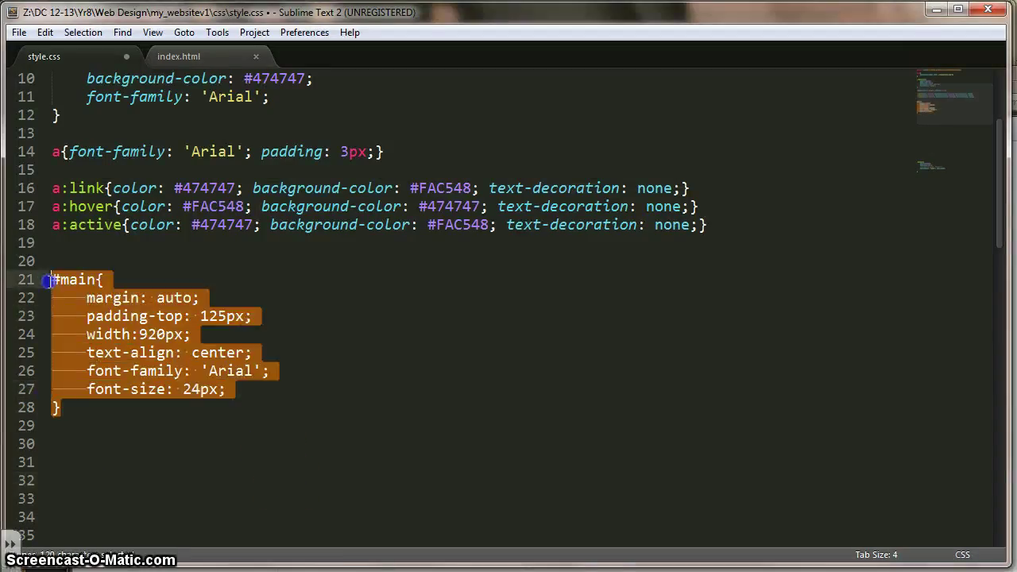